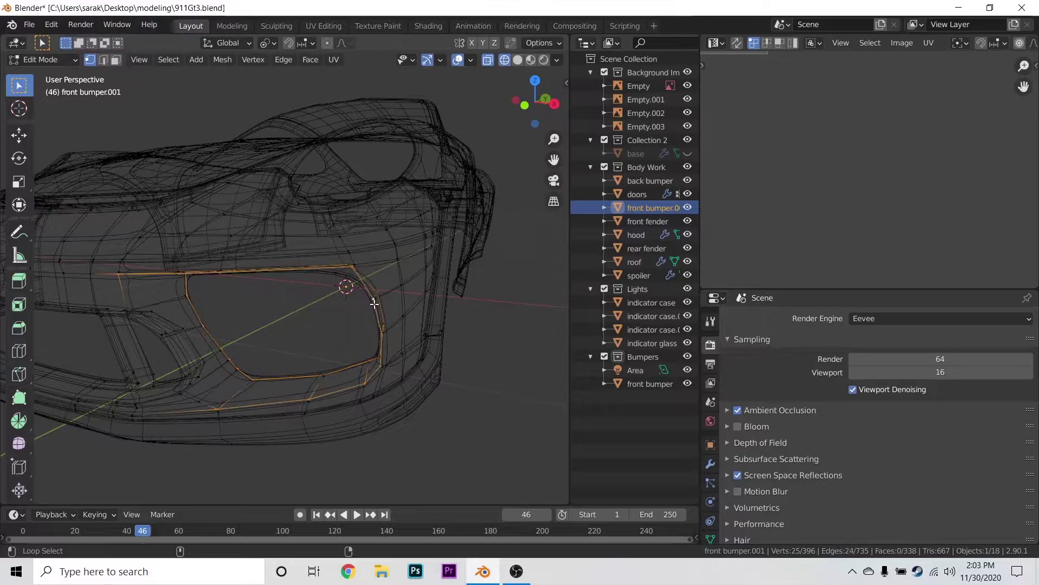
left_click(414, 304)
scroll(413, 303, "up", 3)
key("z")
left_click(386, 303)
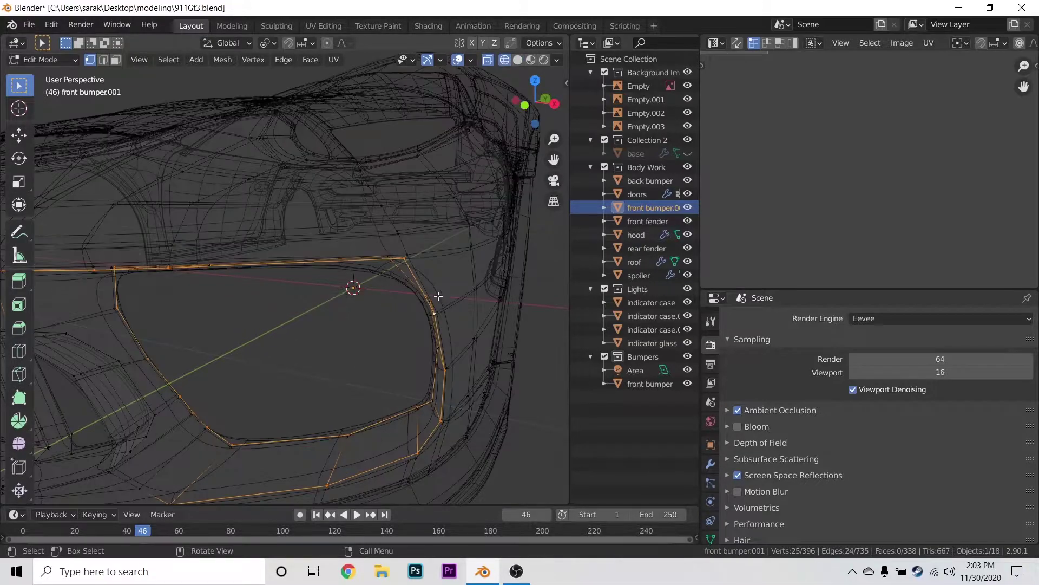
- Turn the UV editor into an image editor and display the reference photo 5oH1Ys1.jpg, framed on the bumper vent
scroll(761, 121, "down", 6)
middle_click_drag(781, 131, 791, 163)
left_click(716, 44)
left_click(719, 44)
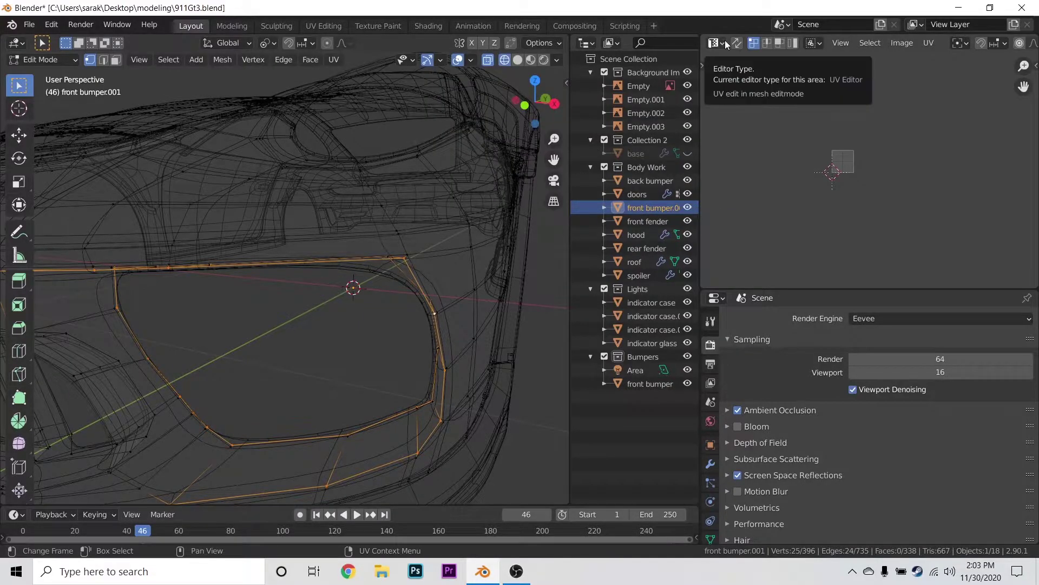
left_click(724, 42)
left_click(348, 110)
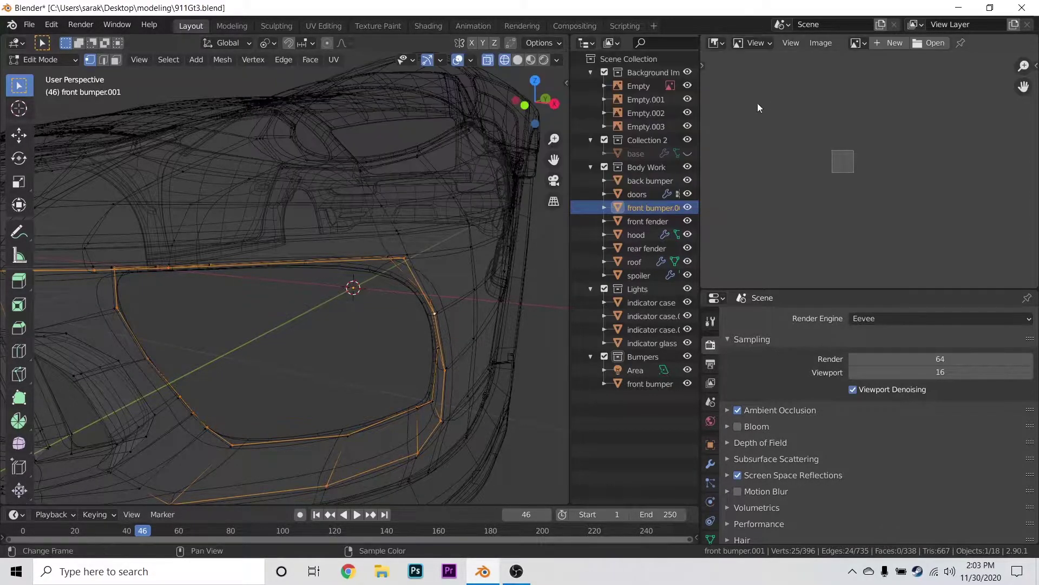
left_click(858, 43)
left_click(842, 66)
scroll(850, 144, "up", 4)
middle_click_drag(850, 144, 841, 96)
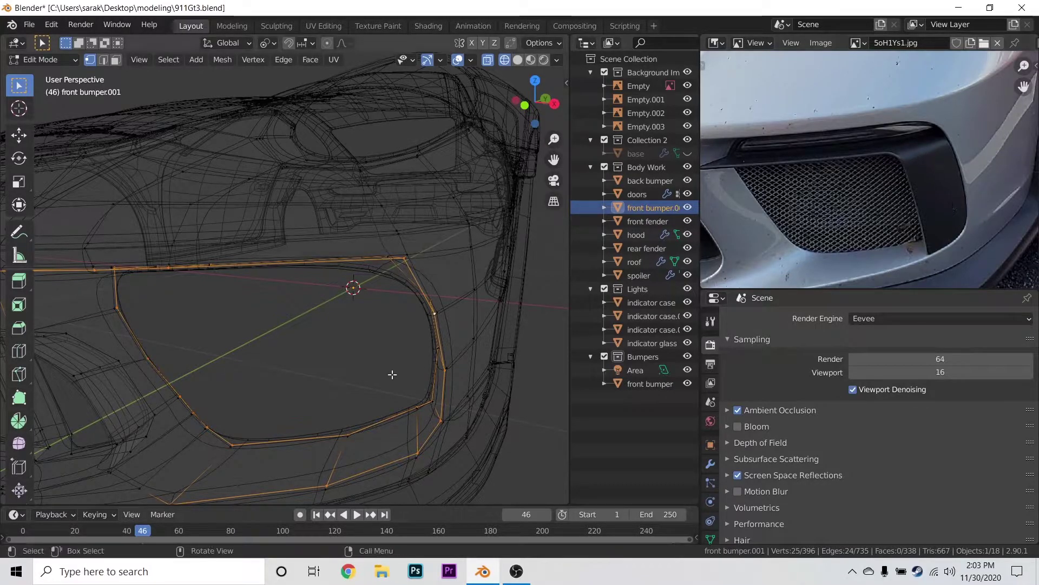
- Duplicate the selected vent outline edges in place, separate them into their own object and leave Edit Mode
scroll(317, 369, "down", 3)
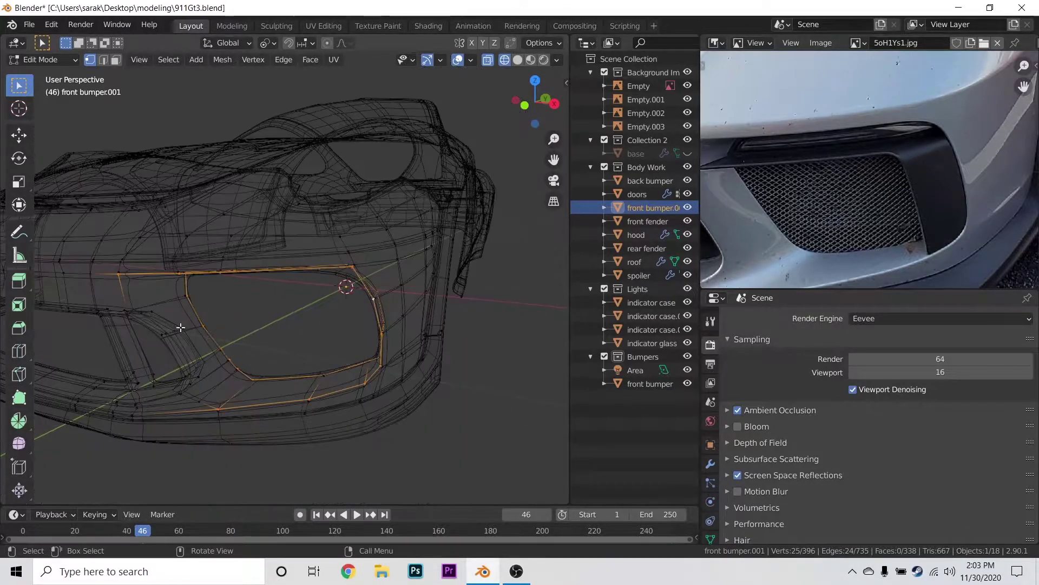
key("shift+d")
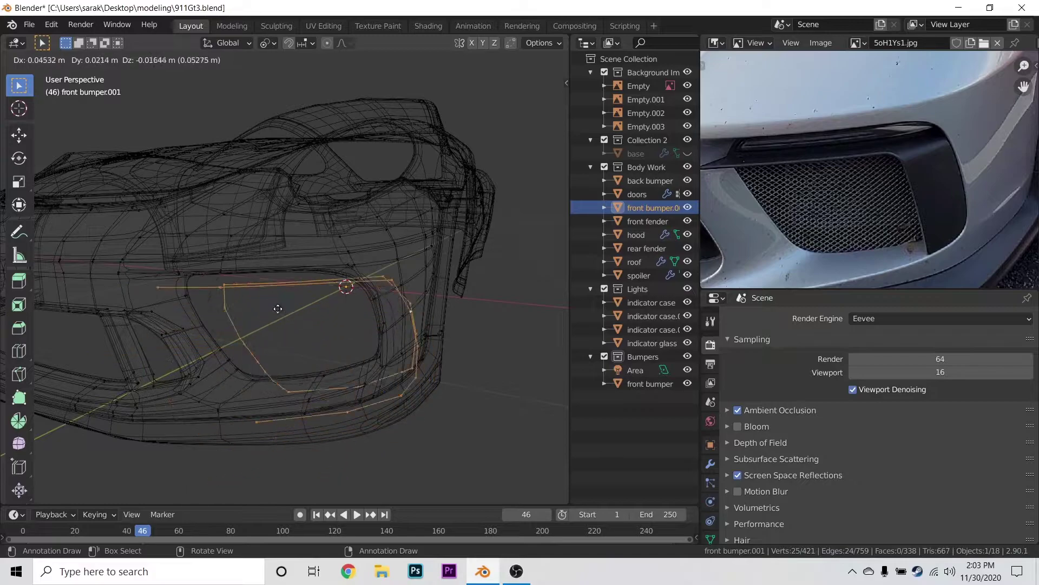
right_click(242, 314)
key("p")
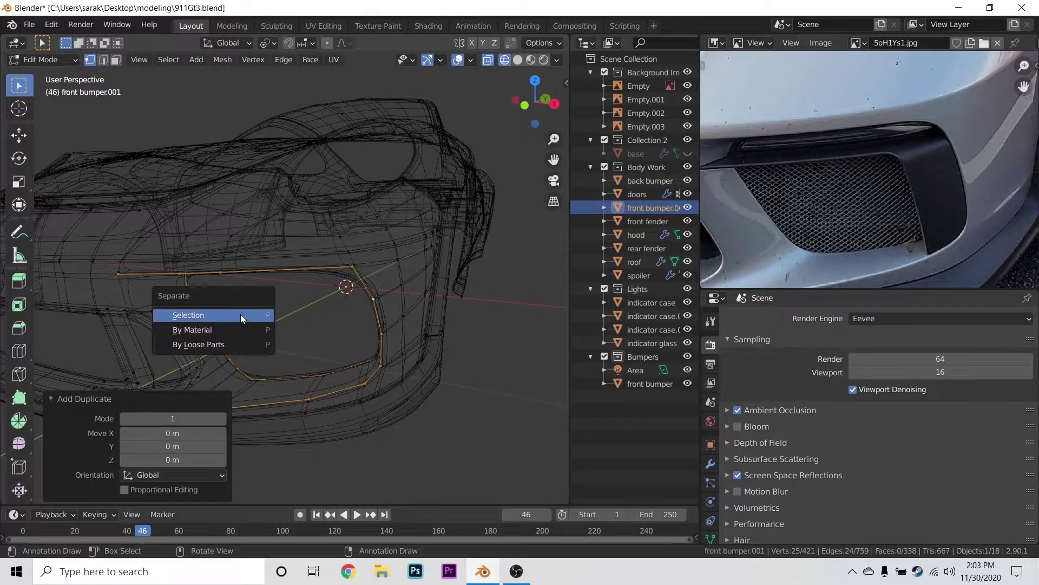
left_click(241, 314)
key("Tab")
- Rename the main bumper body mesh in the Body Work collection as front bumper
left_click(635, 223)
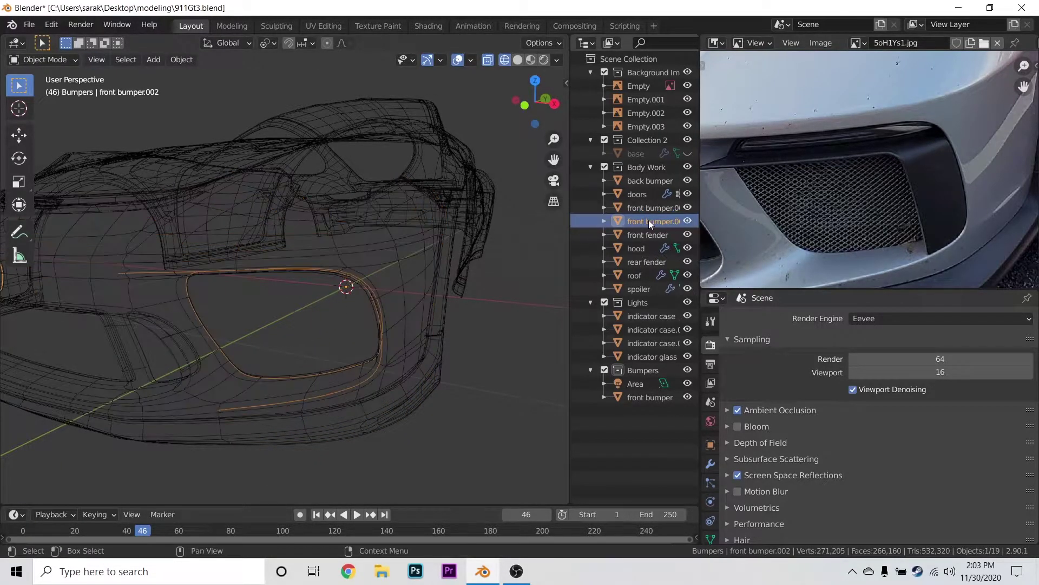
left_click(647, 209)
left_click(644, 222)
double_click(651, 209)
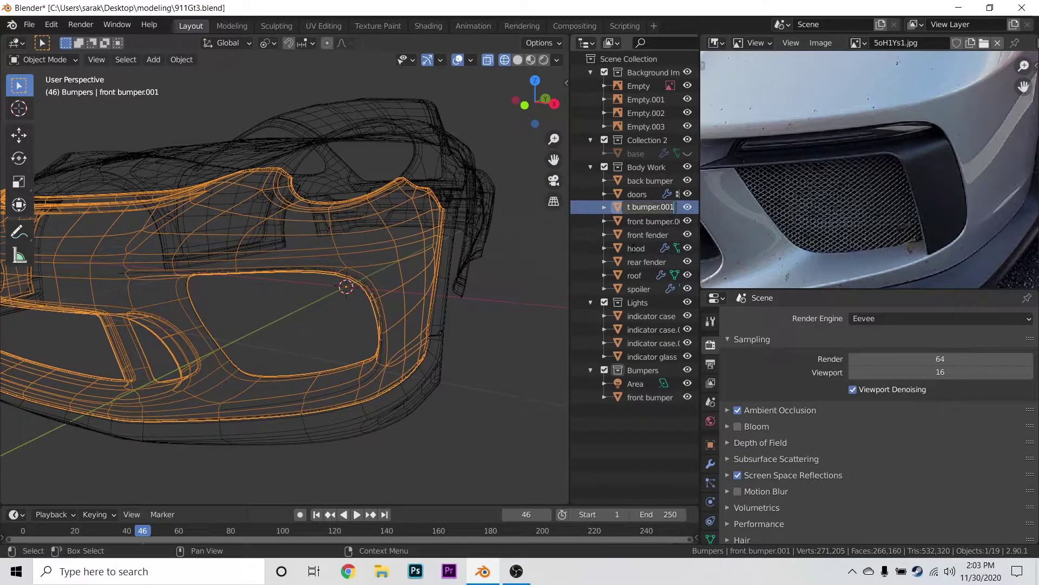
key("BackSpace")
key("BackSpace")
key("BackSpace")
key("BackSpace")
key("Return")
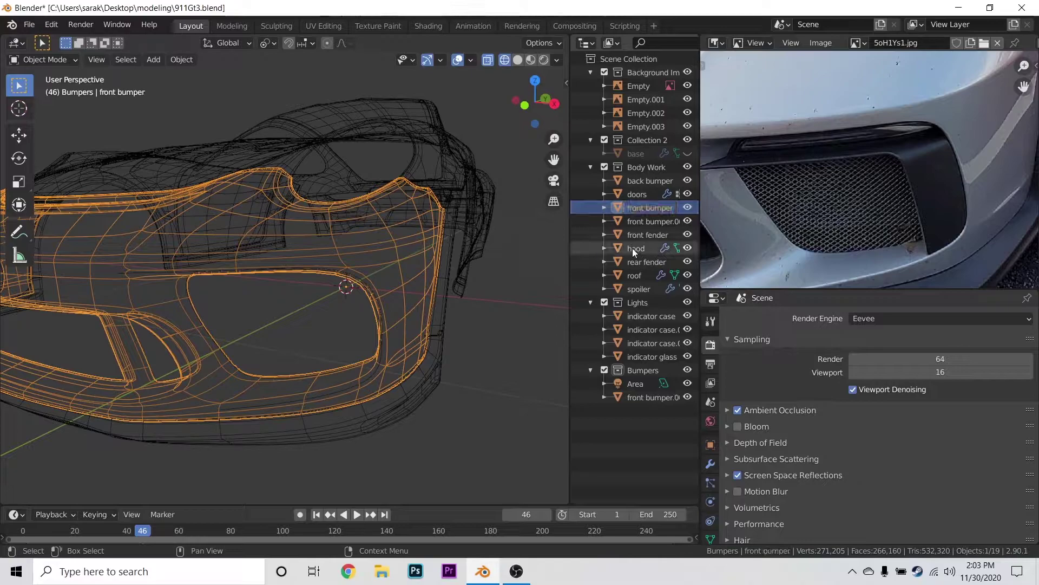
- Place the separated vent outline object in the Bumpers collection and delete the Area light there
left_click(642, 218)
left_click_drag(642, 219, 629, 374)
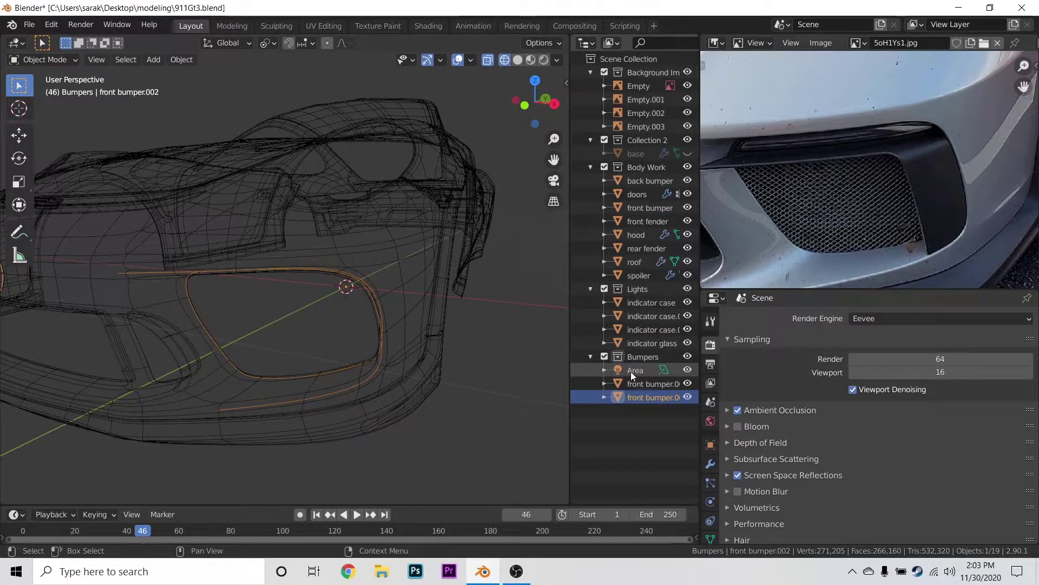
left_click(631, 371)
key("Delete")
- In the Bumpers collection, rename the lower lip mesh as front splitter and the vent outline as front vent, and collapse the Lights collection
left_click(654, 373)
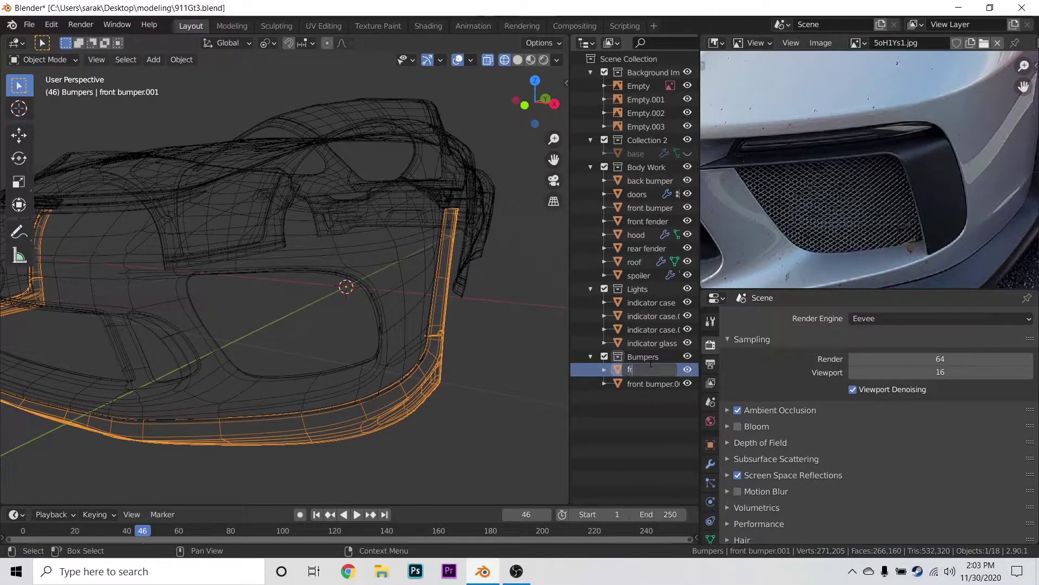
type("front splitt")
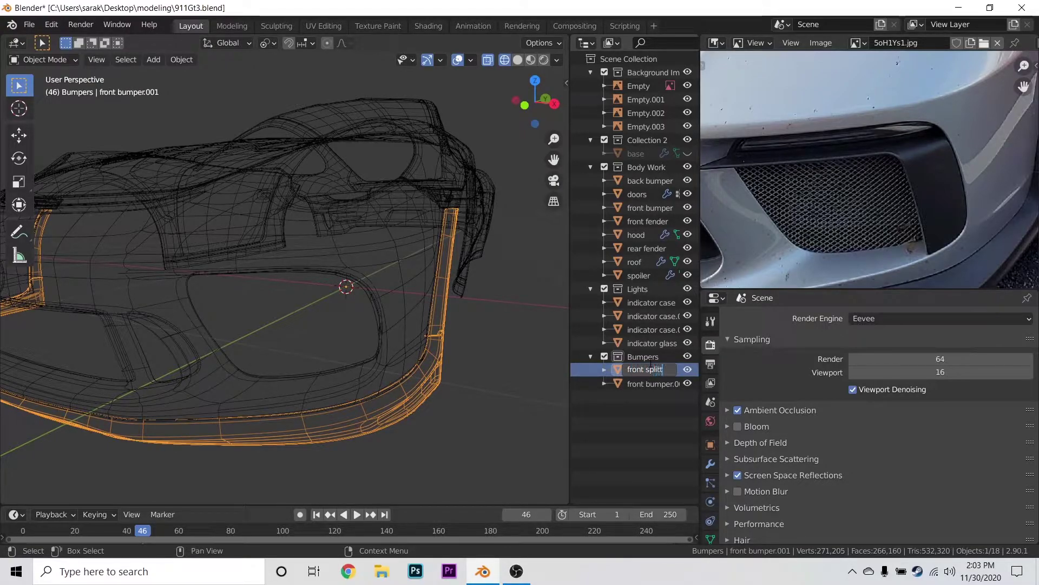
type("er")
key("Return")
double_click(644, 370)
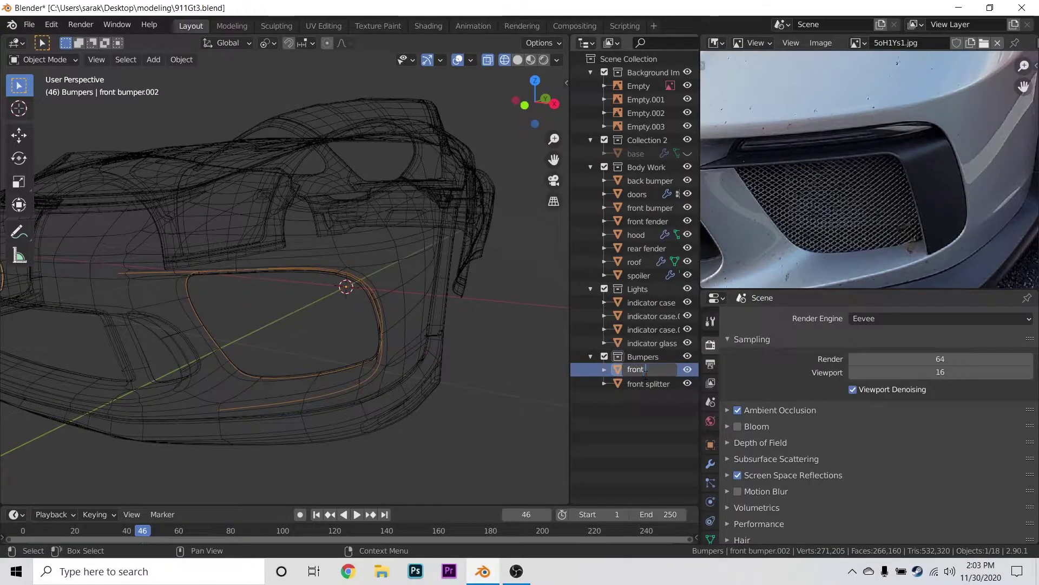
key("Return")
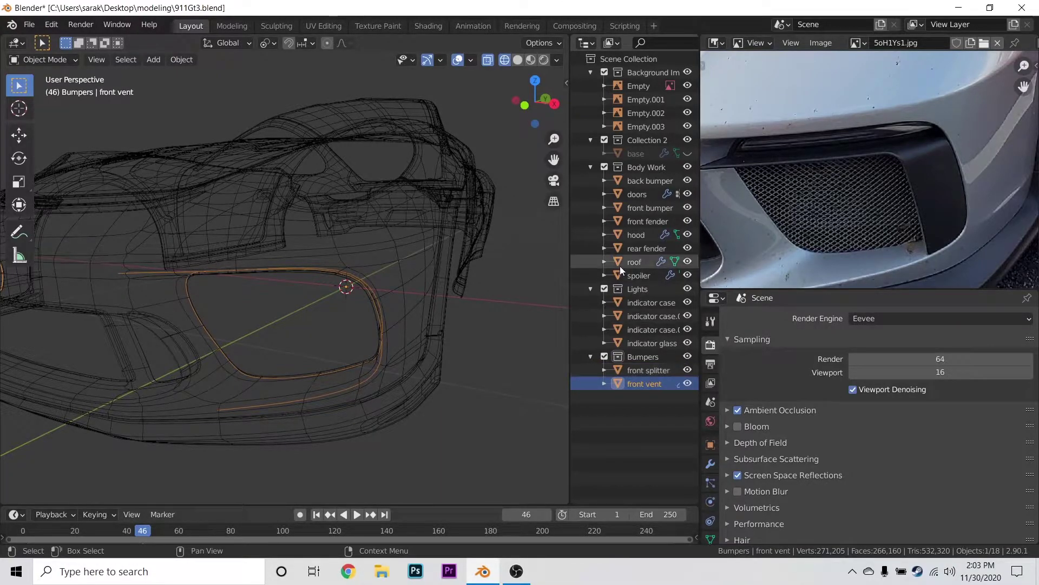
left_click(591, 289)
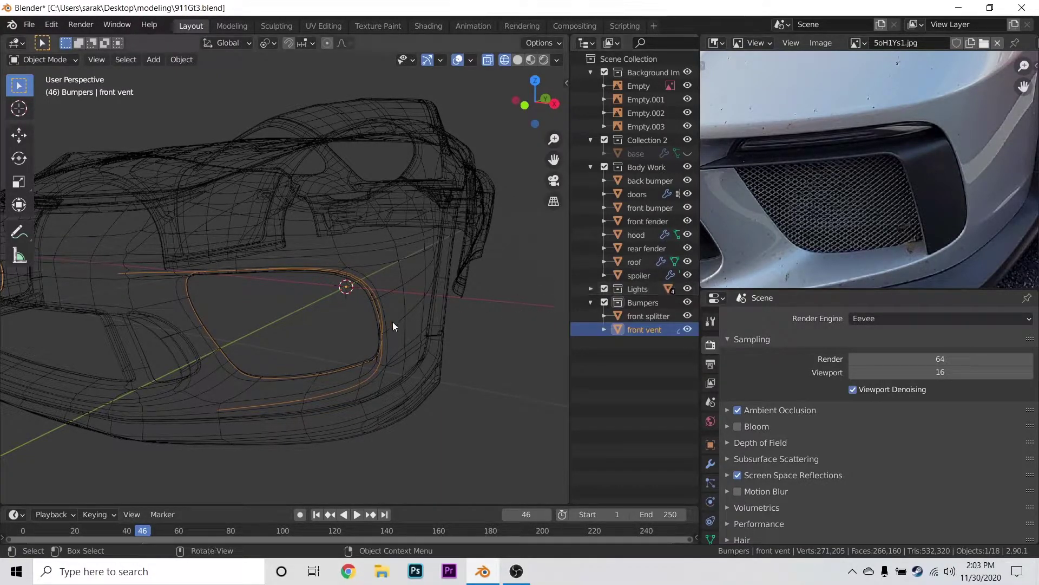
- Edit the front vent mesh and delete the inner end vertex of the outline's lower edge
scroll(385, 323, "down", 5)
key("Tab")
key("shift+z")
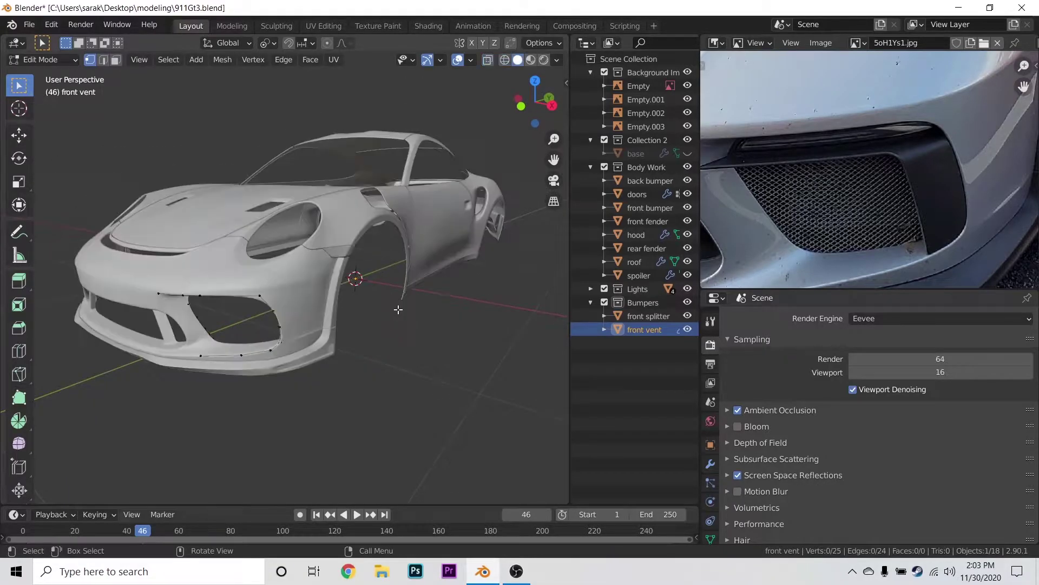
scroll(347, 312, "up", 5)
middle_click_drag(800, 217, 838, 200)
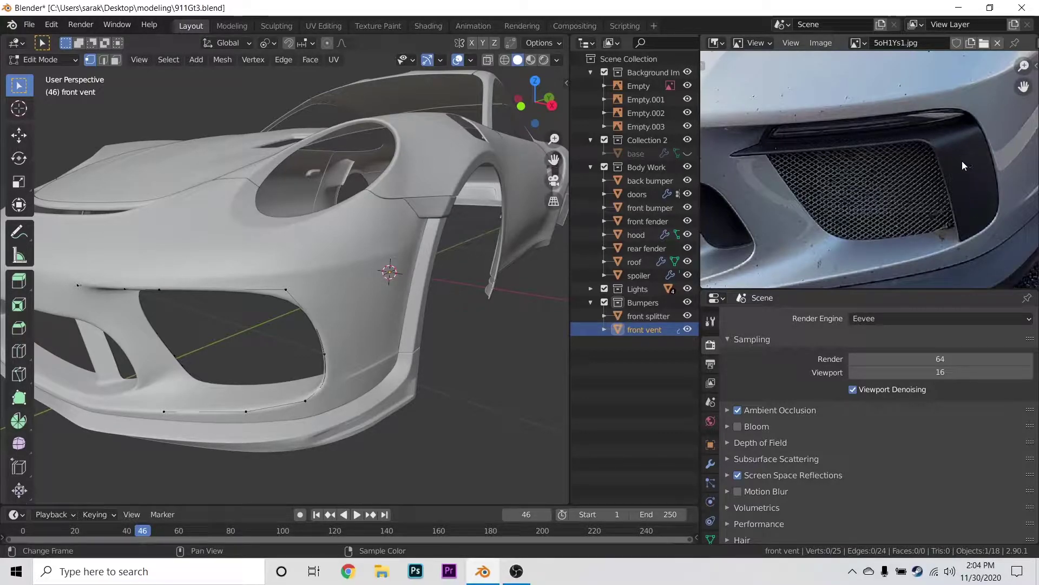
key("z")
left_click(182, 408)
left_click(164, 412)
key("x")
left_click(146, 383)
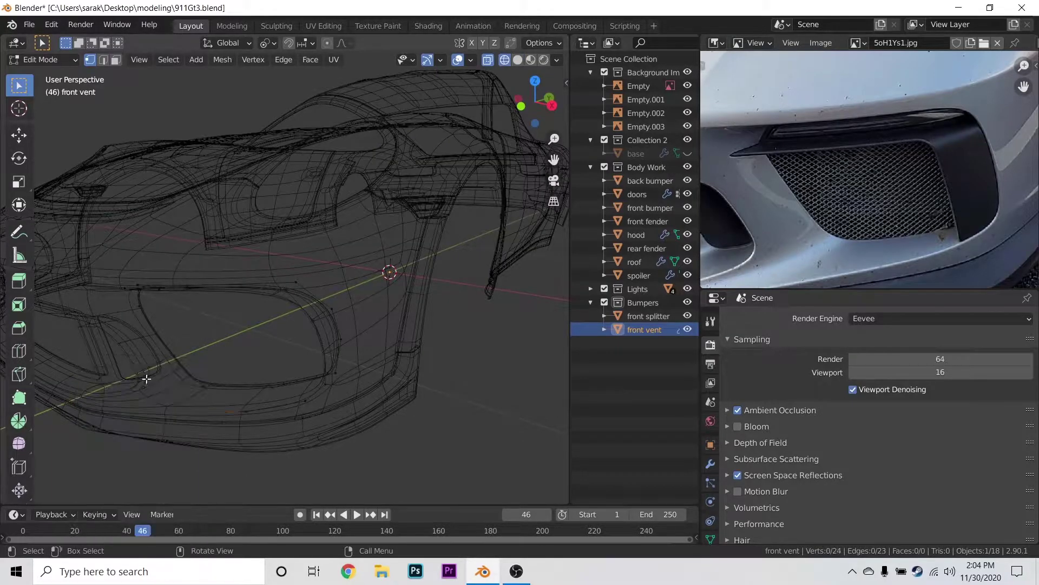
- In front view, slide the remaining lower end vertex of the vent outline along its edge toward the outer corner, by a factor of about 0.6
key("z")
left_click(320, 409)
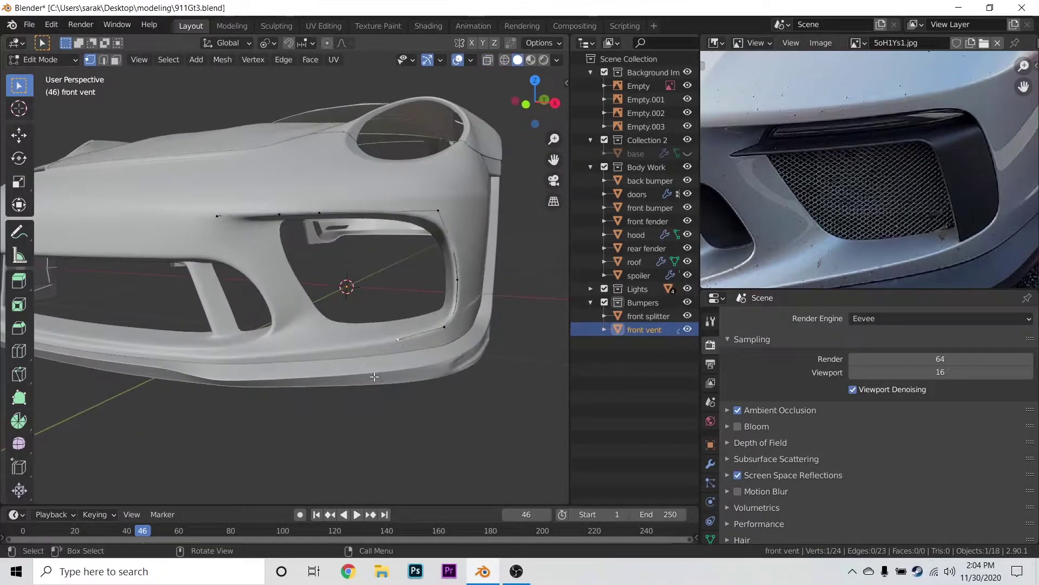
key("KP_1")
key("z")
left_click(341, 364)
scroll(433, 303, "up", 2)
middle_click_drag(500, 262, 303, 308, "shift")
scroll(313, 308, "up", 3)
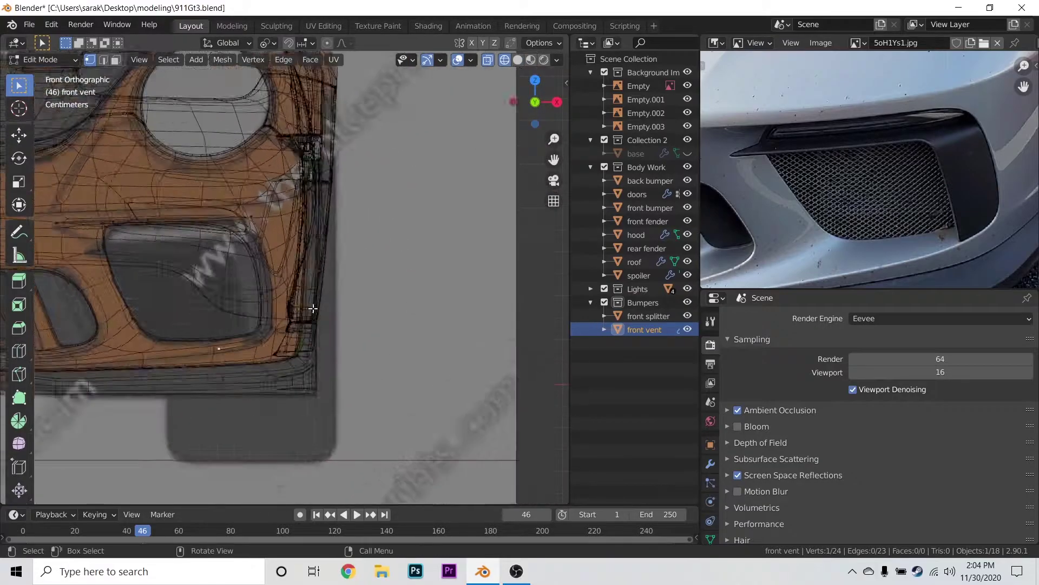
scroll(313, 309, "up", 3)
key("shift+v")
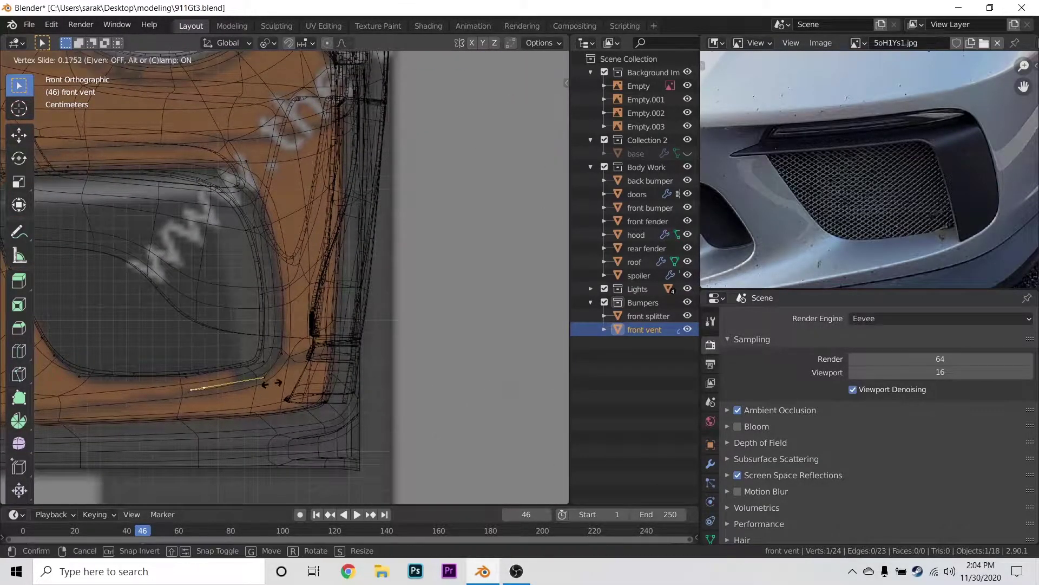
left_click(243, 379)
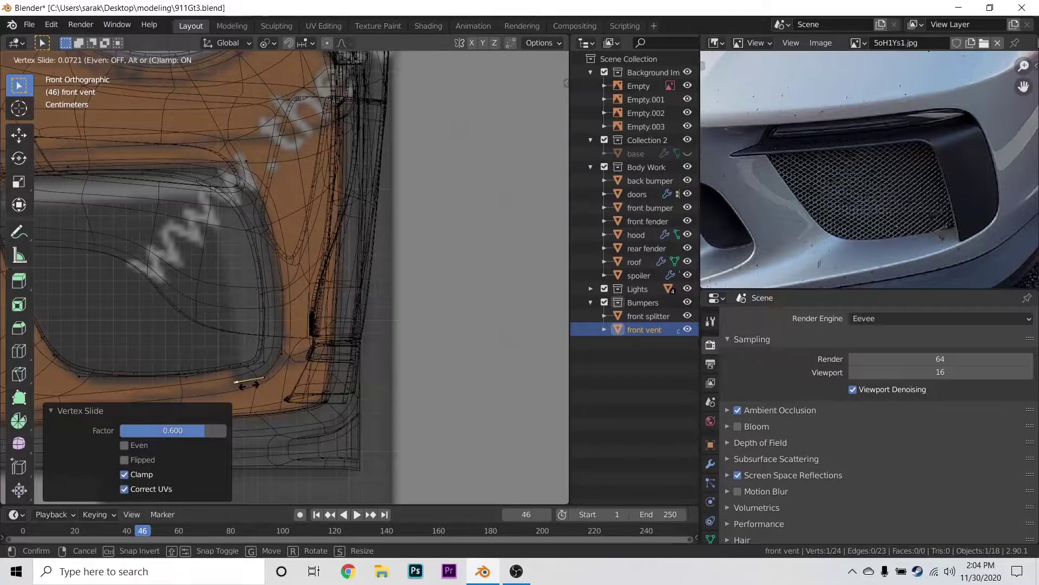
- Move the lower end vertex about -0.0008 m along the global Y axis to fit the bumper surface
key("z")
left_click(403, 318)
mouse_move(304, 338)
middle_mouse_down()
mouse_move(427, 276)
mouse_move(301, 359)
mouse_move(233, 239)
mouse_move(411, 304)
middle_mouse_up()
scroll(403, 316, "up", 3)
key("g")
key("y")
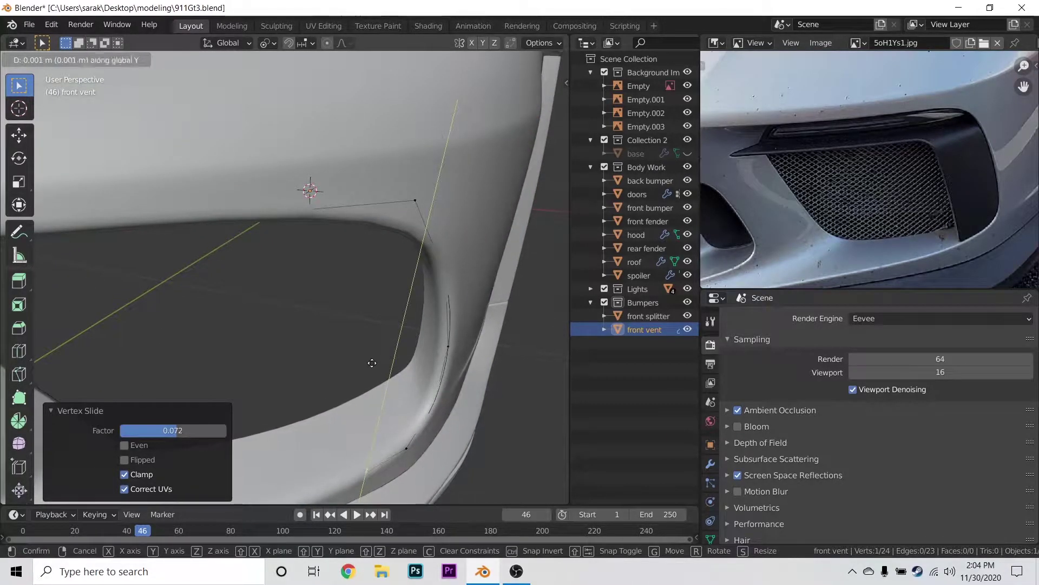
left_click(369, 383)
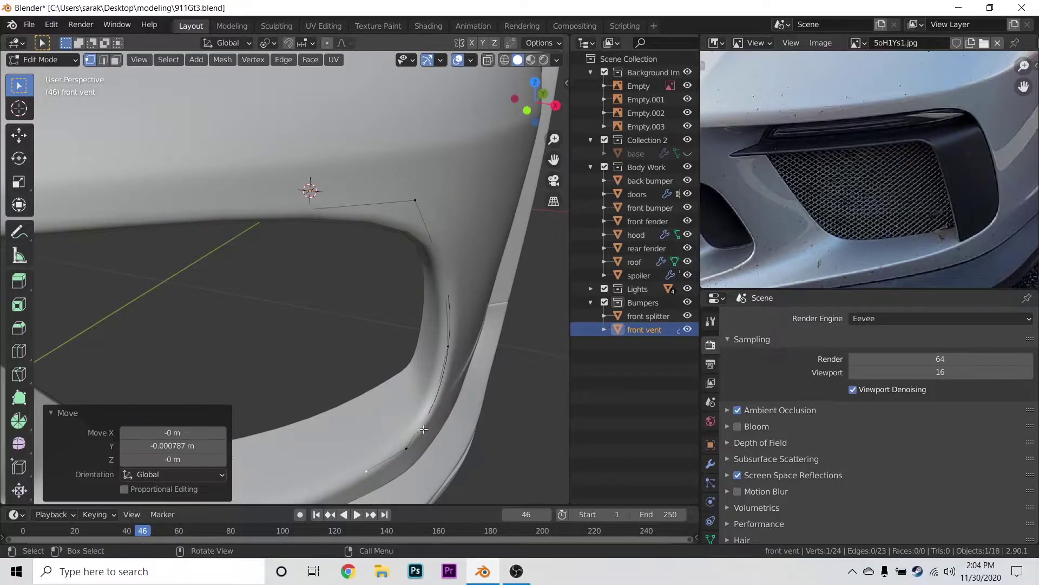
- In front view, extrude the lower end vertex upward twice, about 0.063 m and 0.051 m in Z, to trace the vent trim's inner edge
middle_click_drag(483, 329, 420, 297)
key("KP_1")
scroll(415, 294, "up", 6)
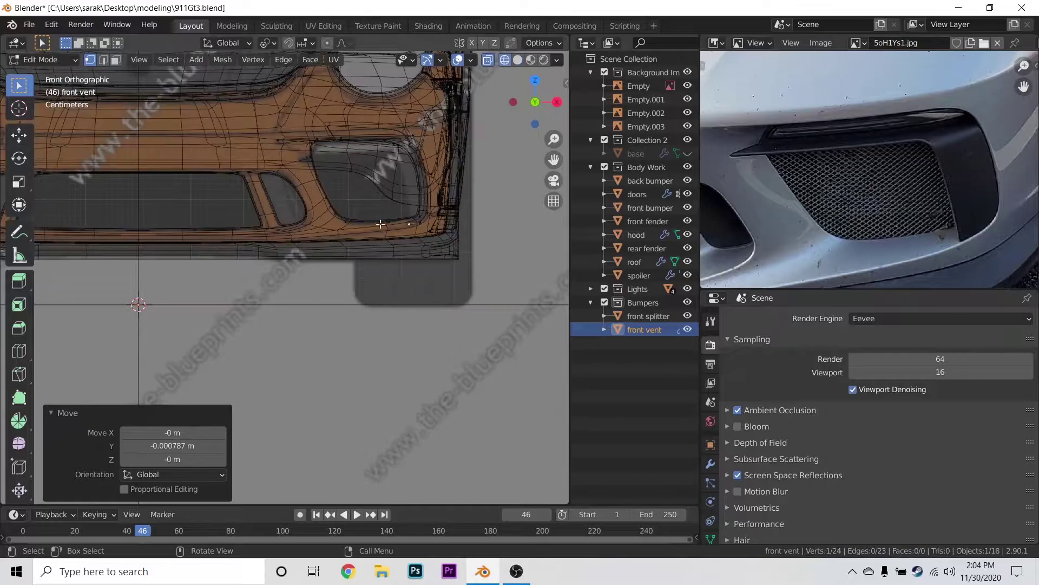
key("e")
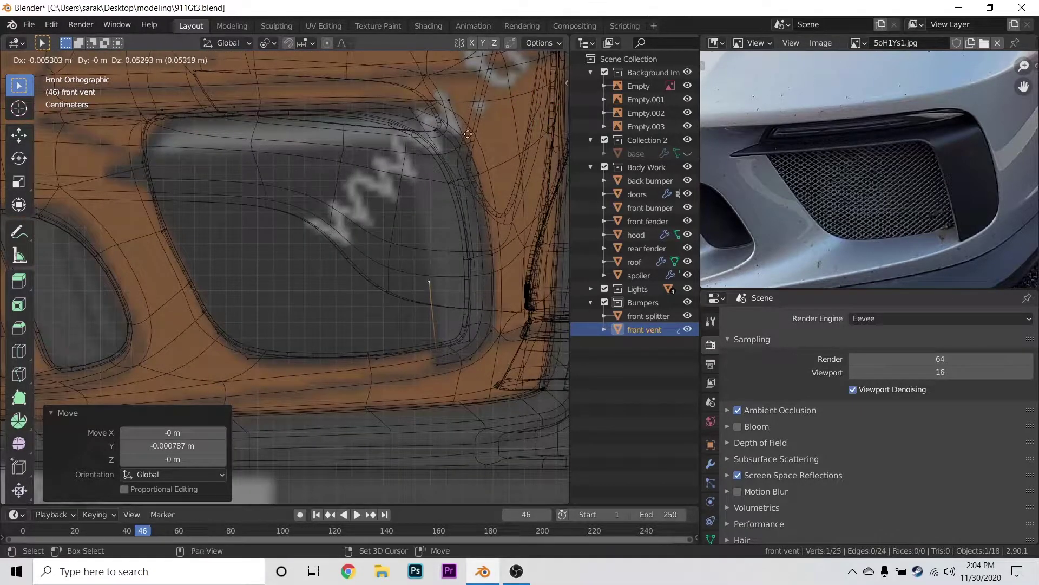
left_click(476, 482)
key("e")
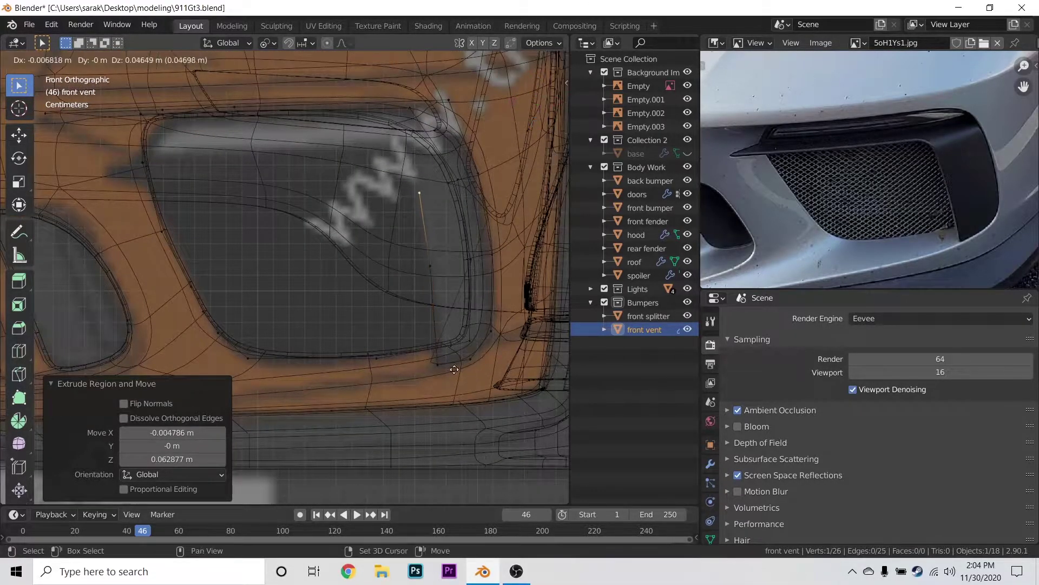
left_click(425, 306)
- Extrude a short diagonal corner segment, then two segments across the vent toward the car's centre, the last about 0.084 m long
key("e")
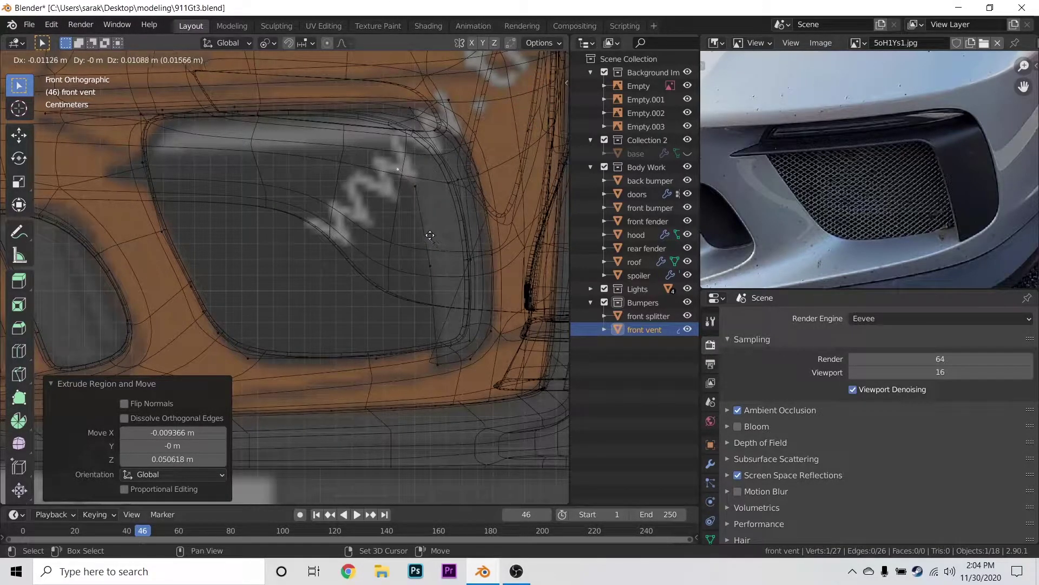
left_click(415, 230)
key("e")
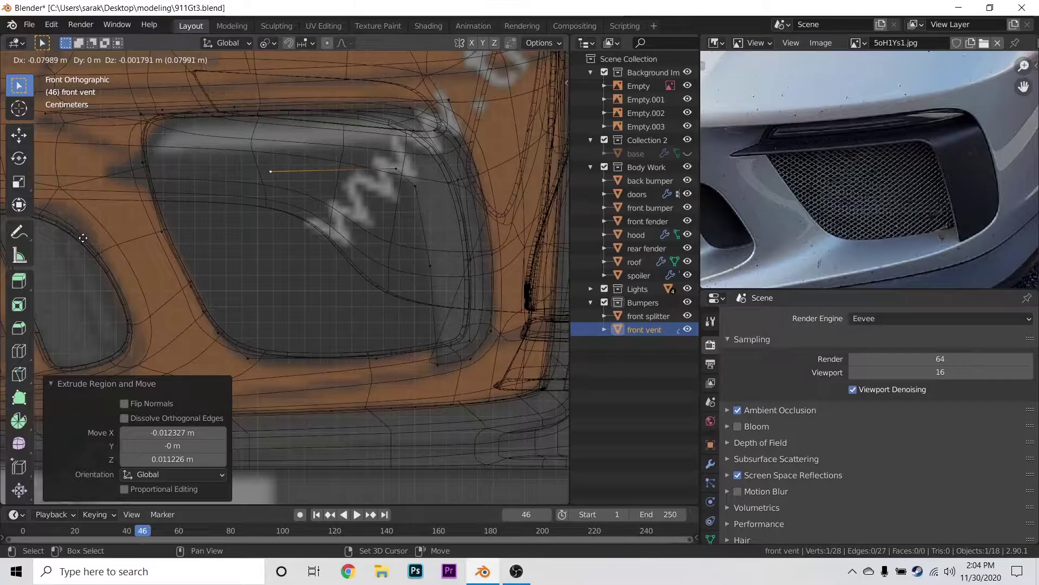
left_click(267, 232)
key("e")
left_click(49, 255)
- Pull the two innermost vertices of the extruded chain forward along global Y, the second by about 0.1 m, and select the upper corner vertex
middle_click_drag(49, 255, 265, 276)
scroll(265, 276, "down", 5)
key("g")
key("y")
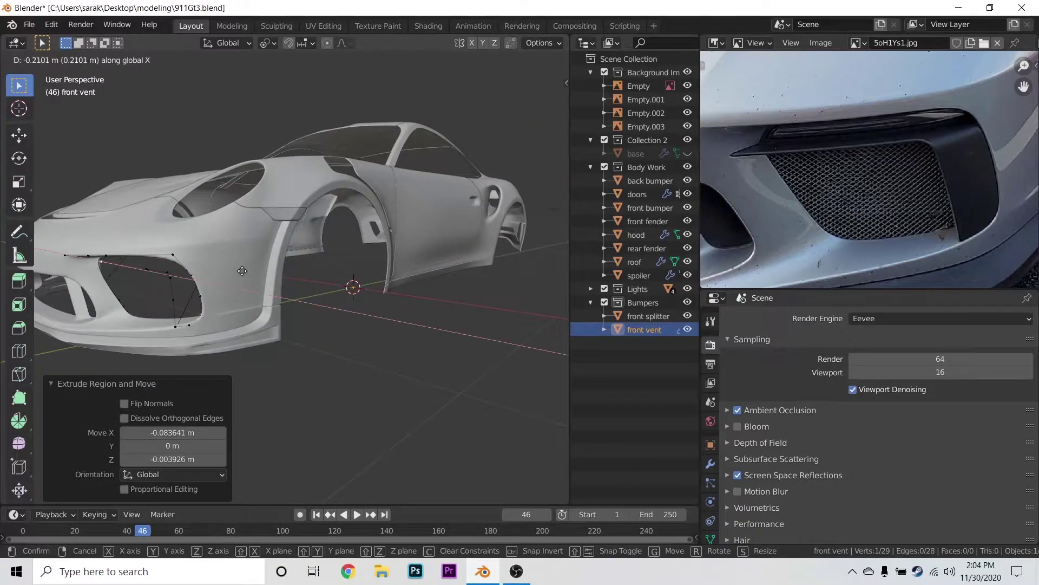
left_click(202, 277)
middle_click_drag(202, 278, 265, 304)
key("g")
key("y")
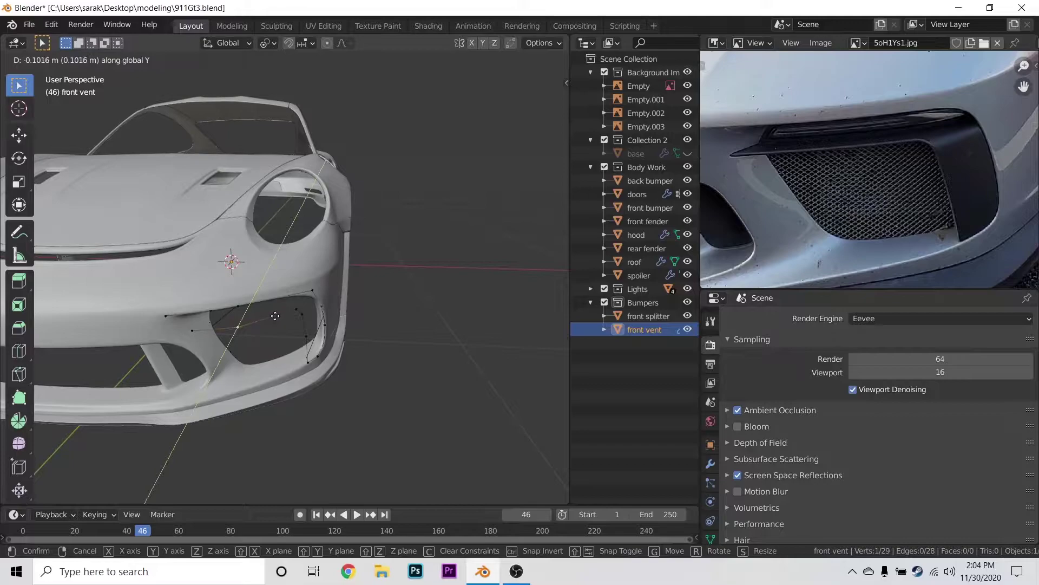
left_click(277, 315)
left_click(298, 310)
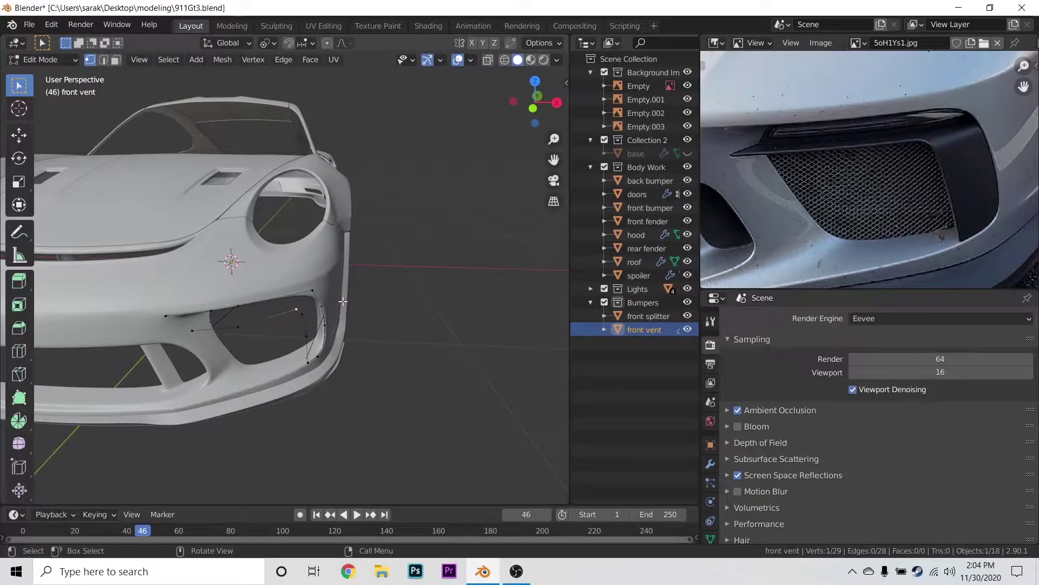
- Remove the Solidify and Shrinkwrap modifiers from the front vent
left_click(711, 464)
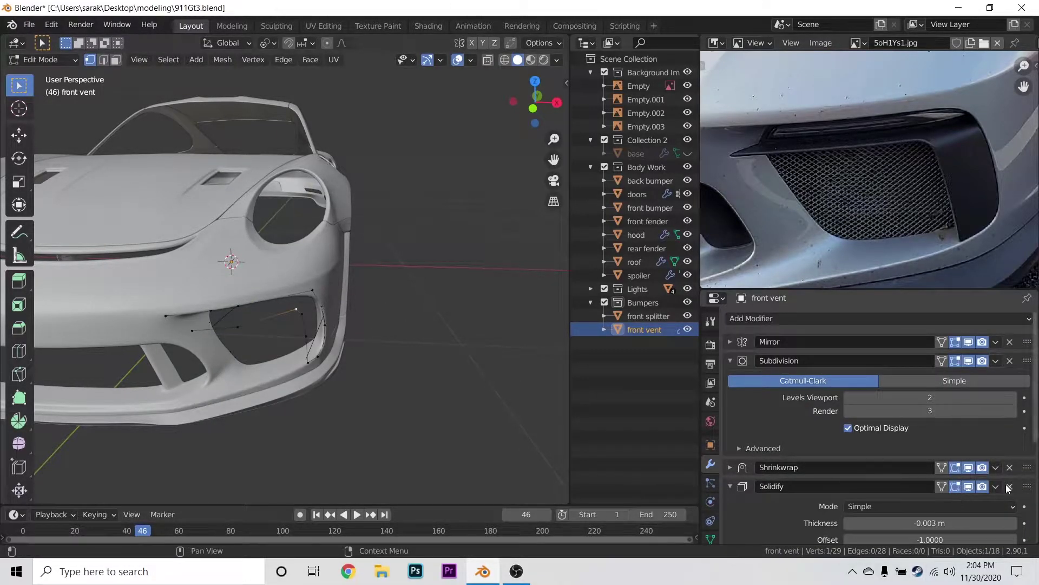
left_click(1008, 487)
left_click(1010, 467)
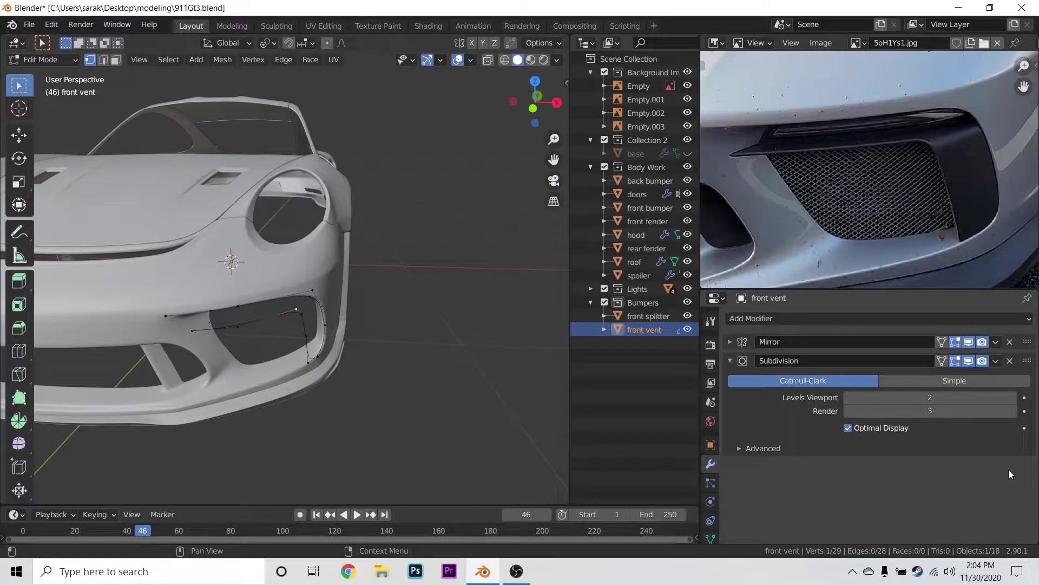
- In right-side wireframe view, move the middle vertex of the vent trim's inner edge forward about 0.012 m along global Y
key("KP_3")
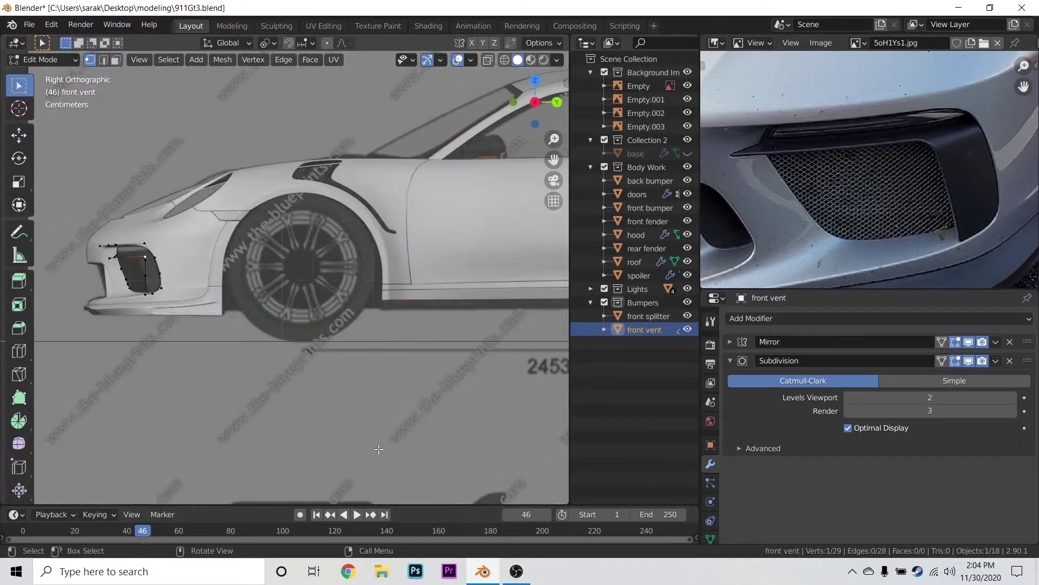
key("alt+z")
scroll(357, 319, "up", 5)
scroll(356, 319, "up", 4)
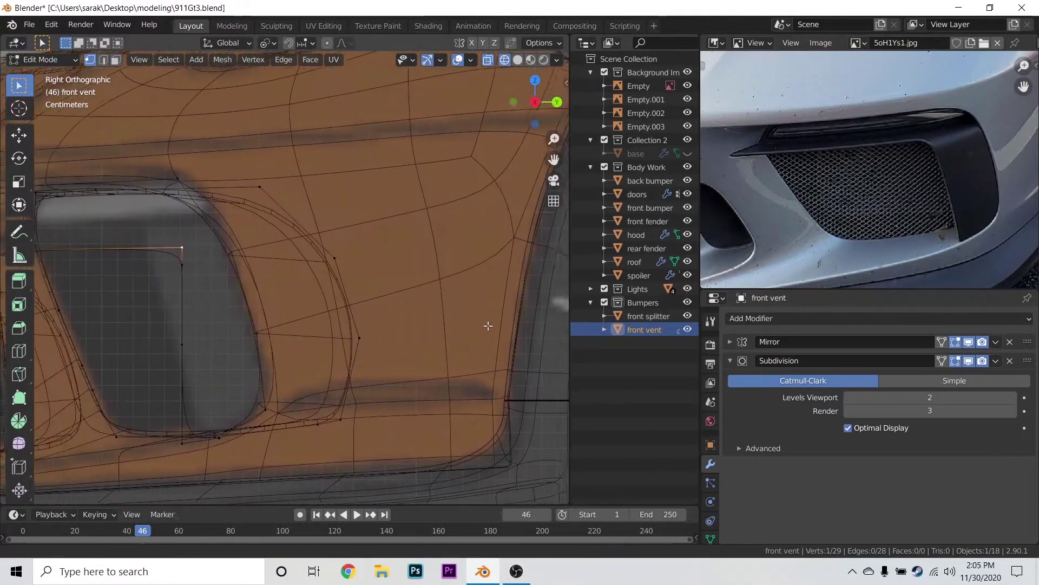
left_click(195, 330)
key("g")
key("y")
left_click(178, 330)
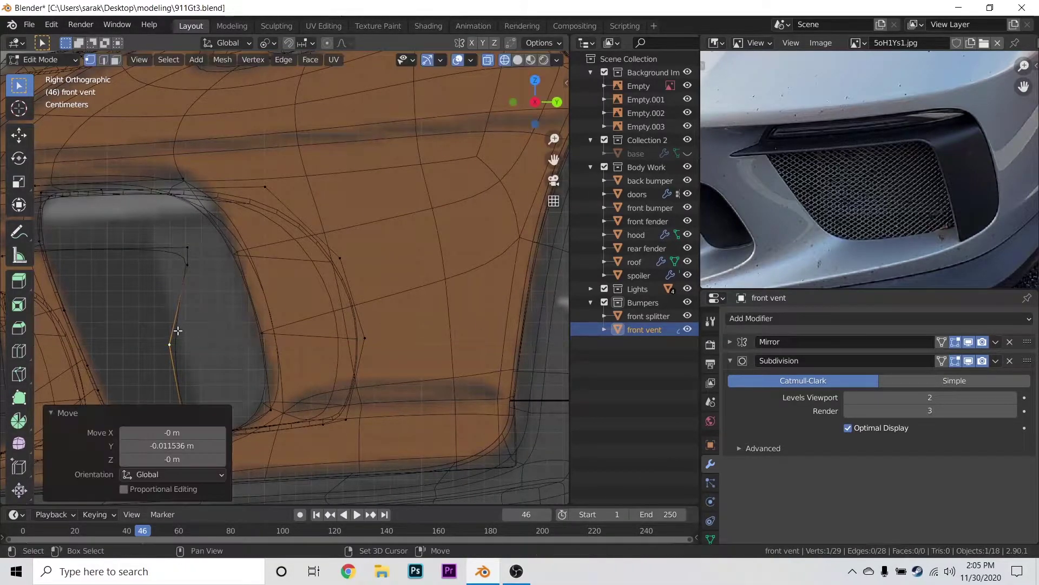
- Pull the inner edge's two upper corner vertices forward along global Y, and shift its middle vertex slightly back to match the blueprint
middle_click_drag(249, 334, 346, 315, "shift")
left_click(286, 247)
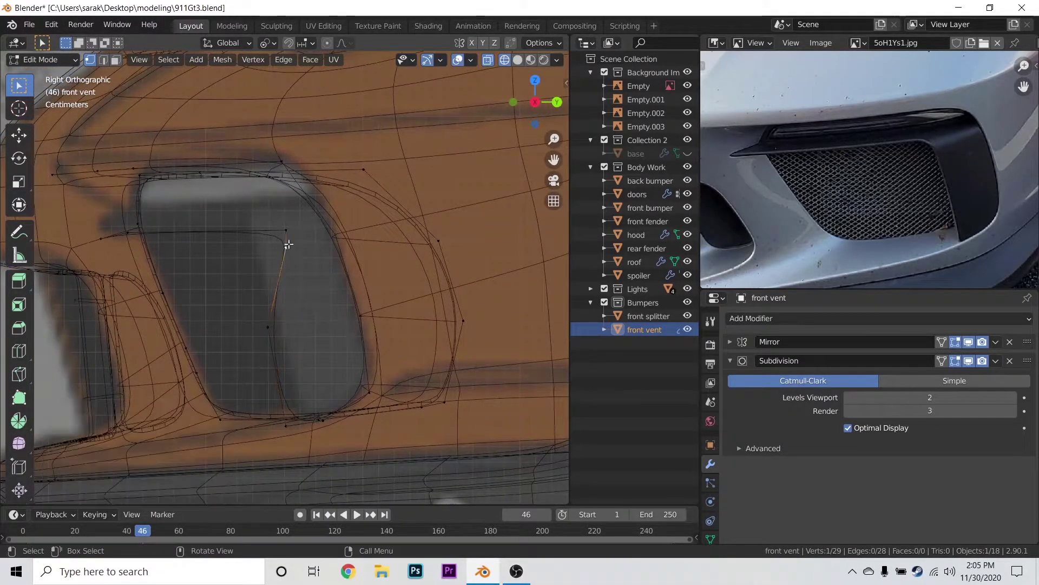
left_click(285, 231, "shift")
key("g")
key("y")
left_click(251, 231)
left_click(270, 326)
key("g")
key("y")
left_click(277, 326)
- Slide the inner edge's bottom vertex backward along its edge, and move the upper corner vertex forward about 0.004 m along Y
left_click(284, 423)
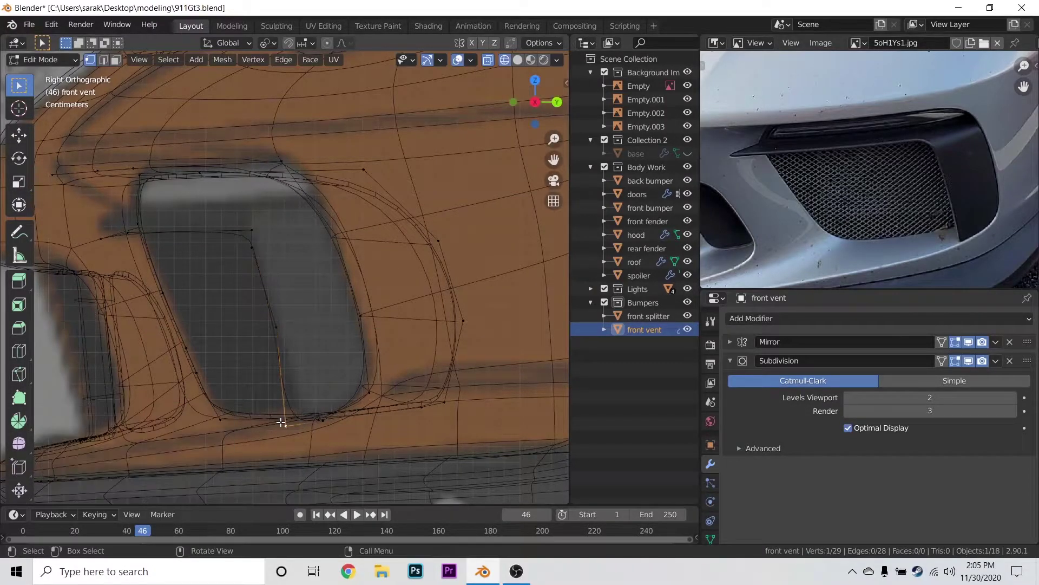
key("g")
key("g")
left_click(404, 400)
left_click(251, 230)
key("g")
key("y")
left_click(242, 230)
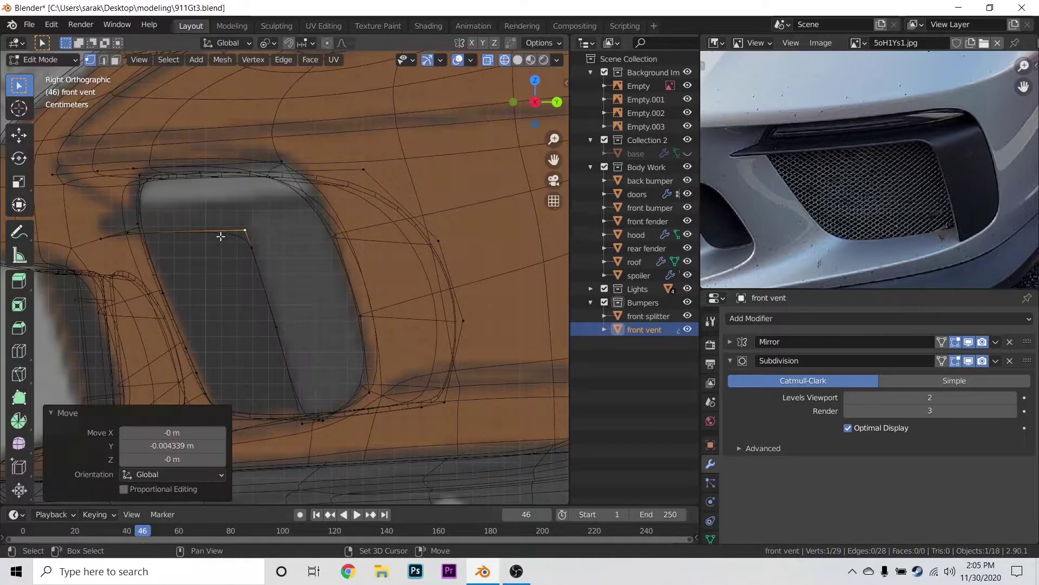
- Raise the front end vertex of the trim's lower line about 0.003 m along Z, and adjust its neighbouring vertex along Z
left_click(101, 239)
key("g")
key("z")
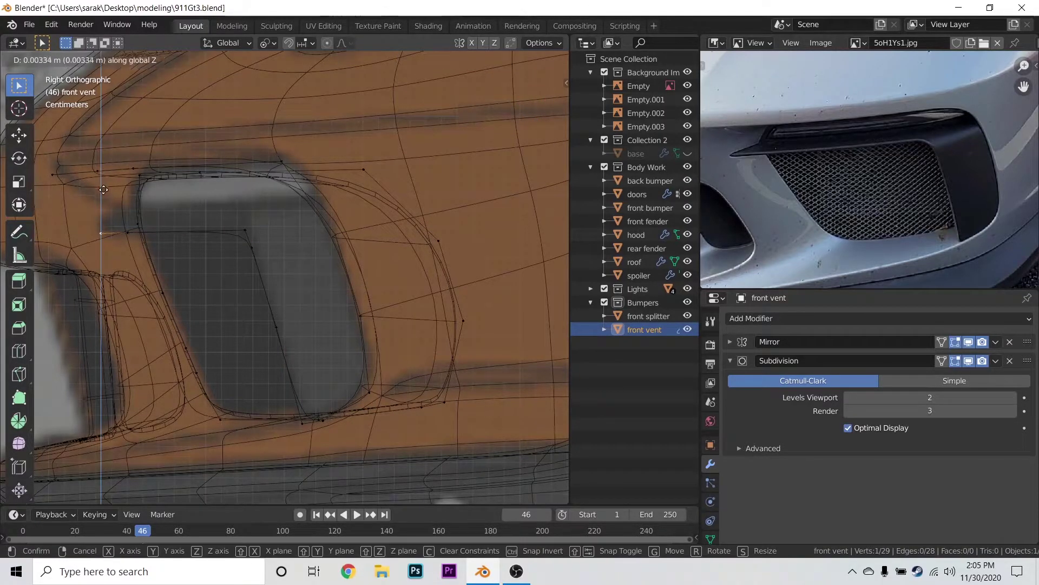
left_click(104, 189)
left_click(137, 227)
key("g")
right_click(135, 228)
left_click(129, 237)
key("g")
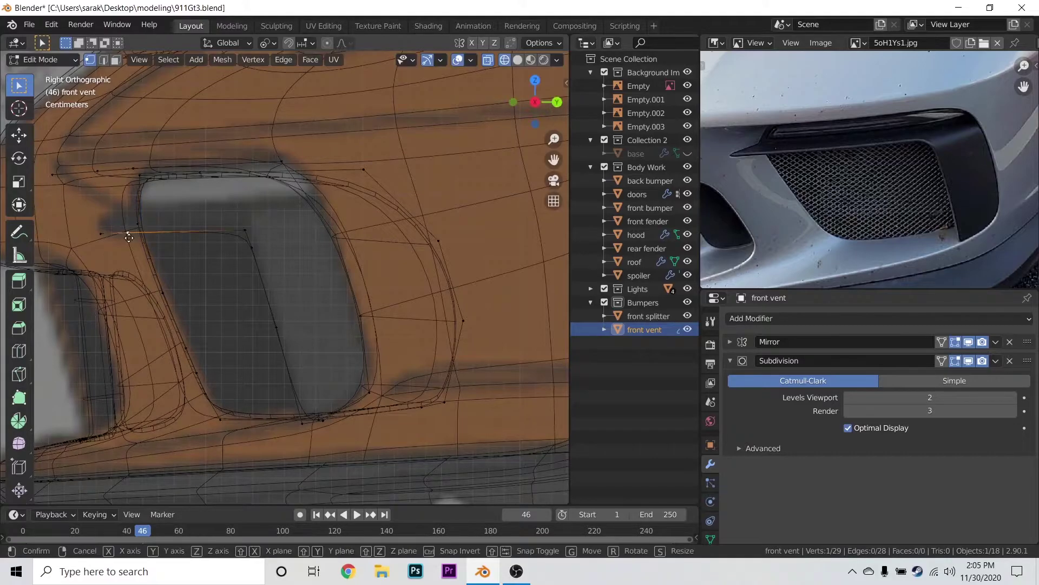
left_click(128, 235)
key("z")
left_click(258, 232)
- Fine-tune the inner edge's upper corner along global Y in perspective view, the last move by about 0.0006 m forward
scroll(247, 235, "down", 5)
key("Tab")
middle_click_drag(245, 235, 273, 294)
key("Tab")
key("g")
key("y")
left_click(269, 326)
key("g")
key("y")
left_click(267, 292)
key("g")
key("y")
left_click(285, 311)
- Check the trim outline from the side, clear the vertex selection and save the file
key("KP_3")
key("KP_3")
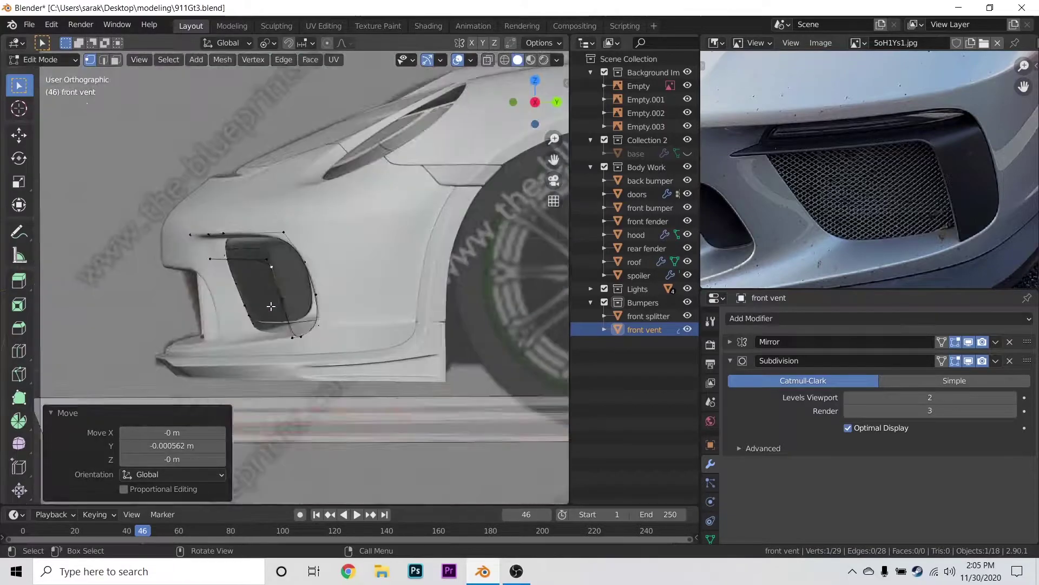
scroll(279, 292, "up", 5)
left_click(287, 278)
middle_click_drag(299, 264, 371, 288)
key("ctrl+s")
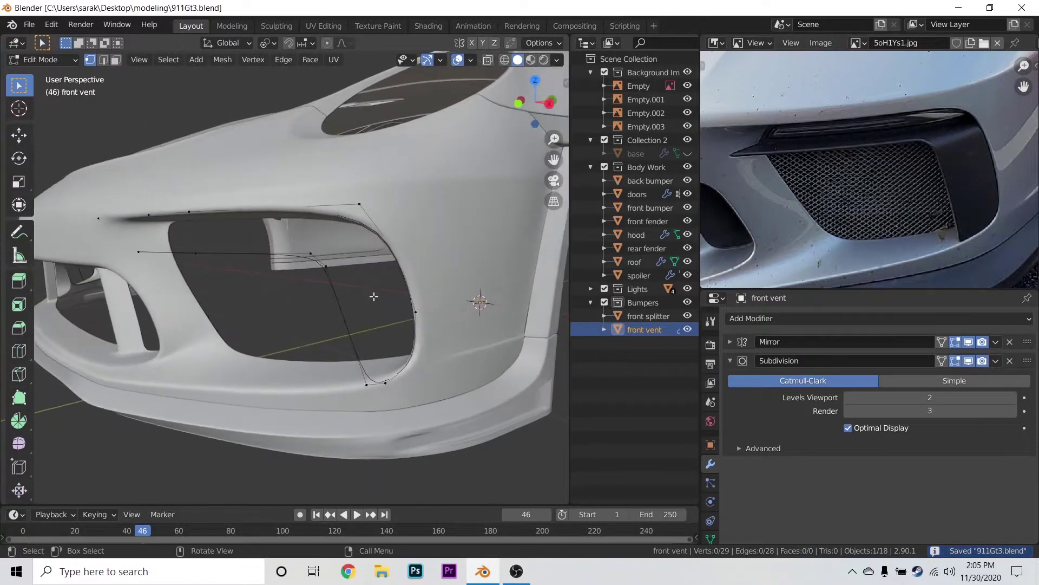
- Bridge the inner edge's middle vertex and the opposite outer-edge vertex with a new edge
left_click(398, 375)
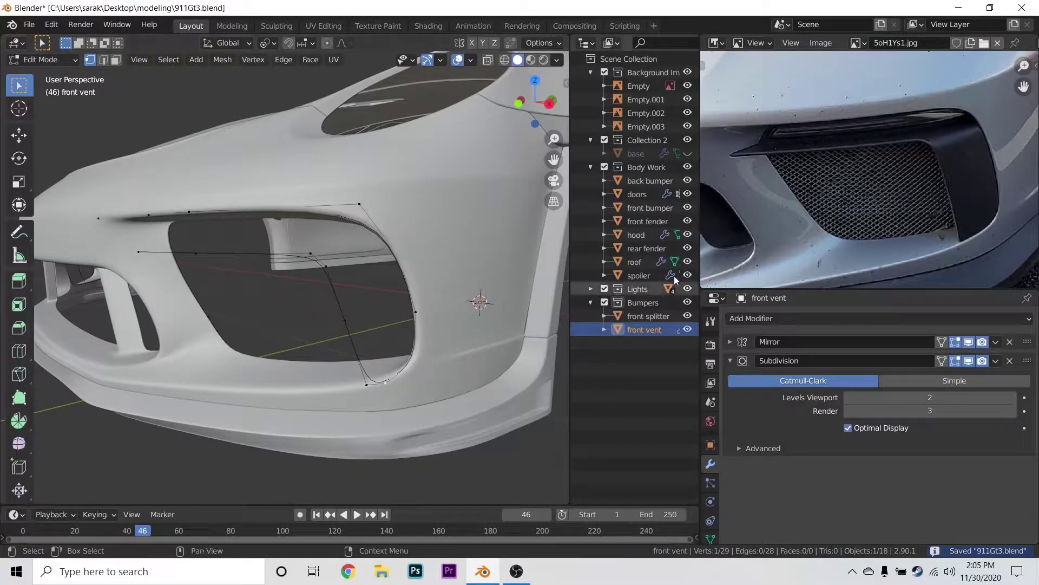
left_click(346, 339)
left_click(418, 313, "shift")
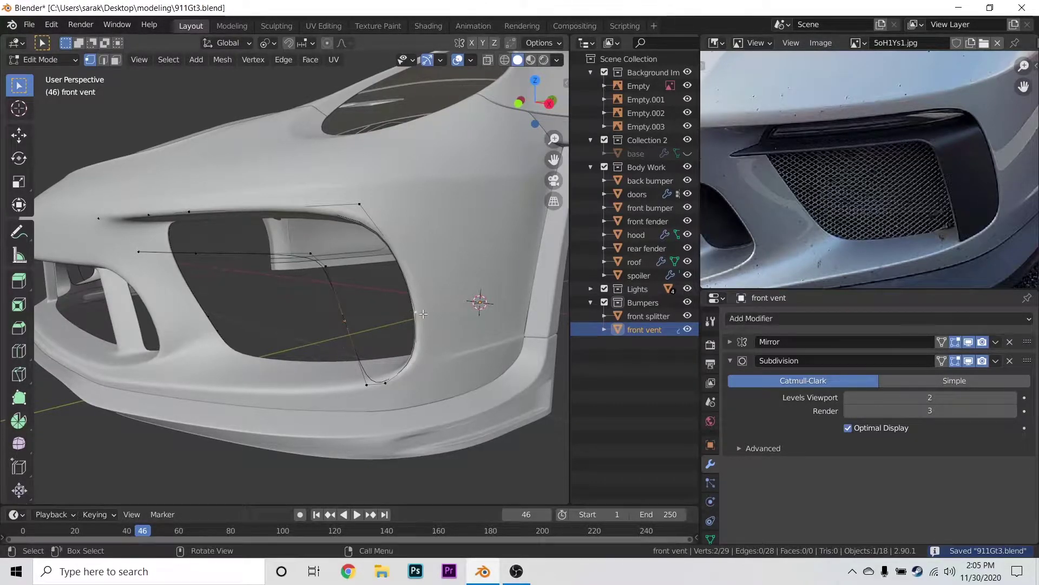
key("f")
key("z")
left_click(470, 328)
middle_click_drag(470, 328, 514, 399)
- Add a vertex to the bridging edge with a loop cut, slide it along the edge and adjust it along global Y
key("ctrl+r")
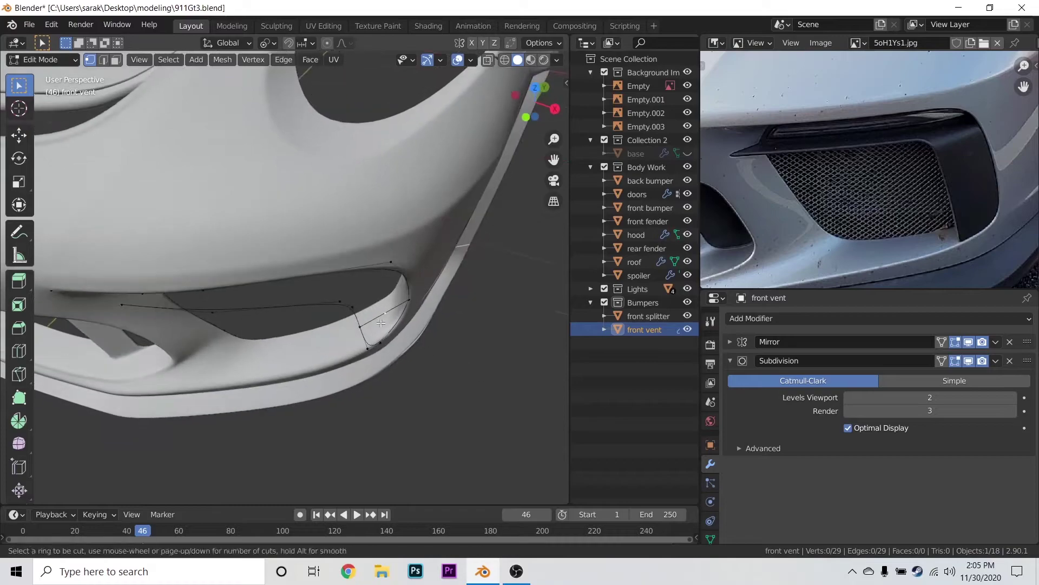
left_click(414, 330)
key("g")
key("g")
left_click(406, 334)
middle_click_drag(406, 335, 354, 392)
key("g")
key("y")
left_click(417, 384)
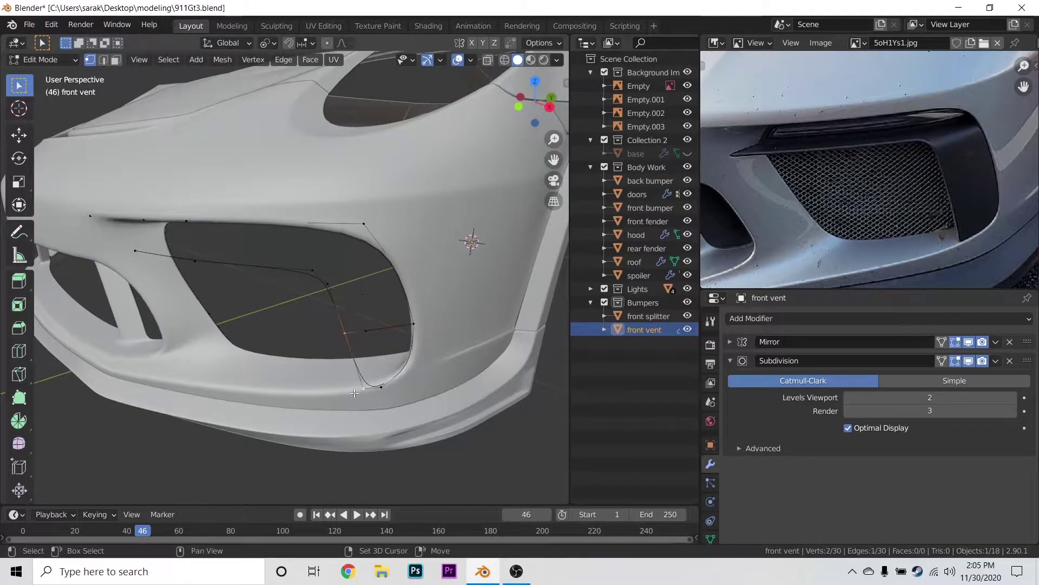
- Fill the two faces between the bridging edge and the lower end of the vent trim
key("f")
key("z")
left_click(343, 331)
left_click(366, 331)
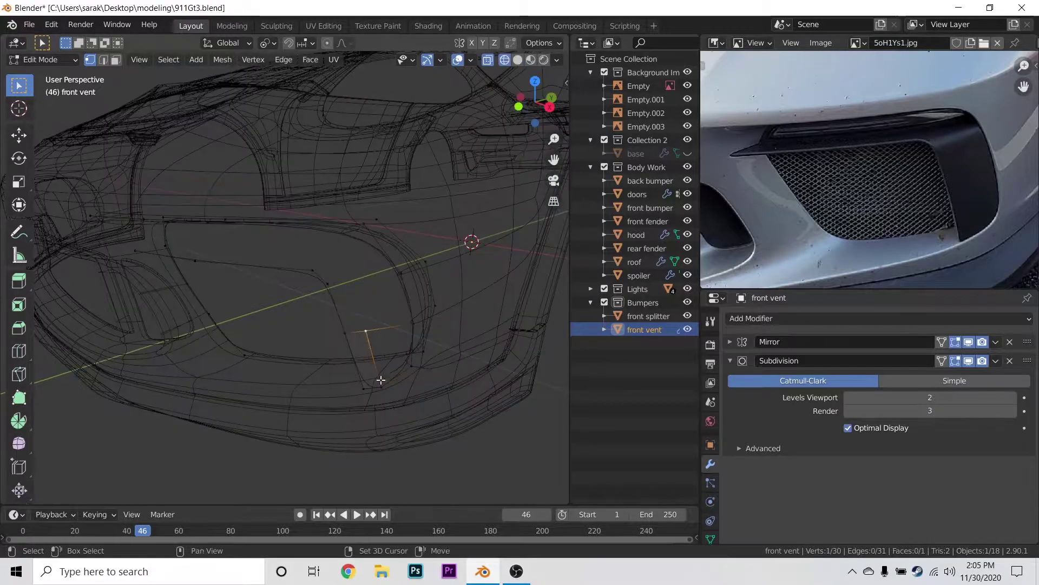
key("z")
key("6")
- Inspect the filled faces from the side and reposition the bridging edge's middle vertex freely
key("Tab")
mouse_move(392, 383)
middle_mouse_down()
mouse_move(418, 372)
mouse_move(346, 347)
mouse_move(370, 364)
middle_mouse_up()
key("Tab")
key("g")
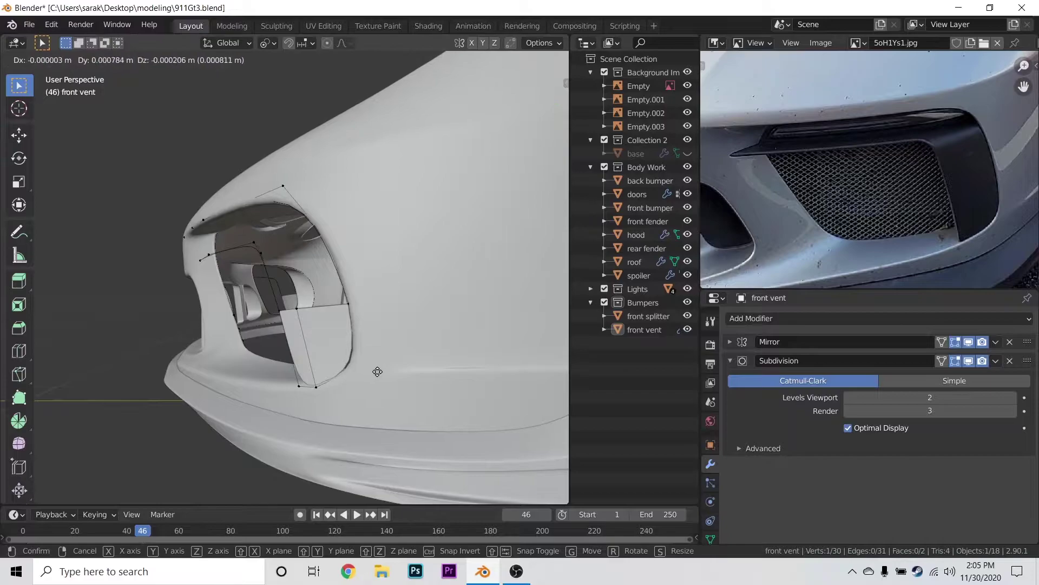
left_click(398, 374)
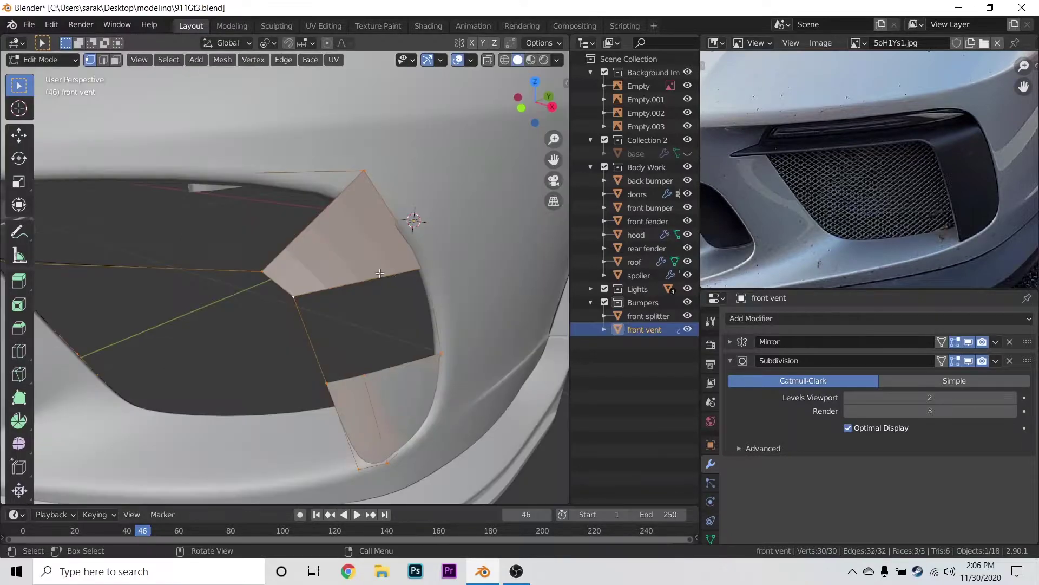
- Loop cut the upper corner face lengthwise, slide the cut toward the inner edge, and fill the two faces down to the lower section
key("ctrl+r")
left_click(379, 271)
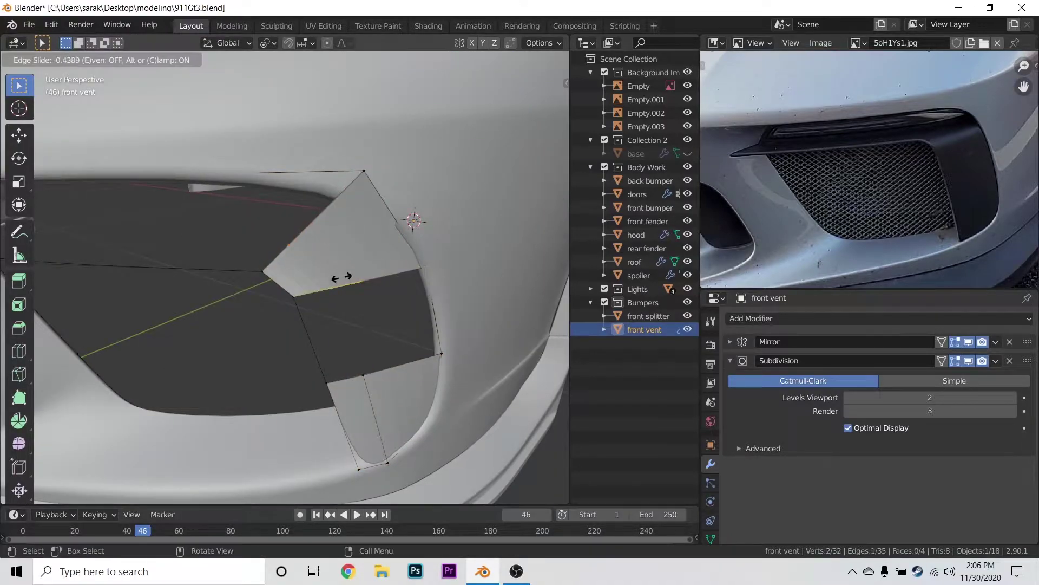
left_click(341, 279)
left_click(304, 307)
key("f")
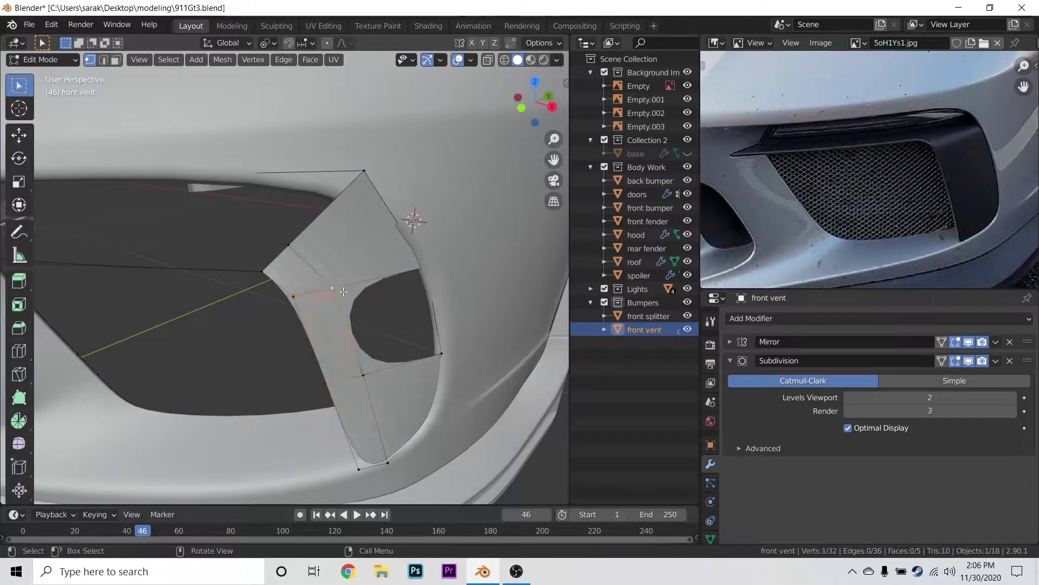
key("f")
- Select the vertices along the trim's upper line and lower them about 0.025 m along global Z in front view
key("Tab")
middle_click_drag(366, 353, 433, 237)
key("alt+a")
scroll(424, 310, "down", 3)
key("Tab")
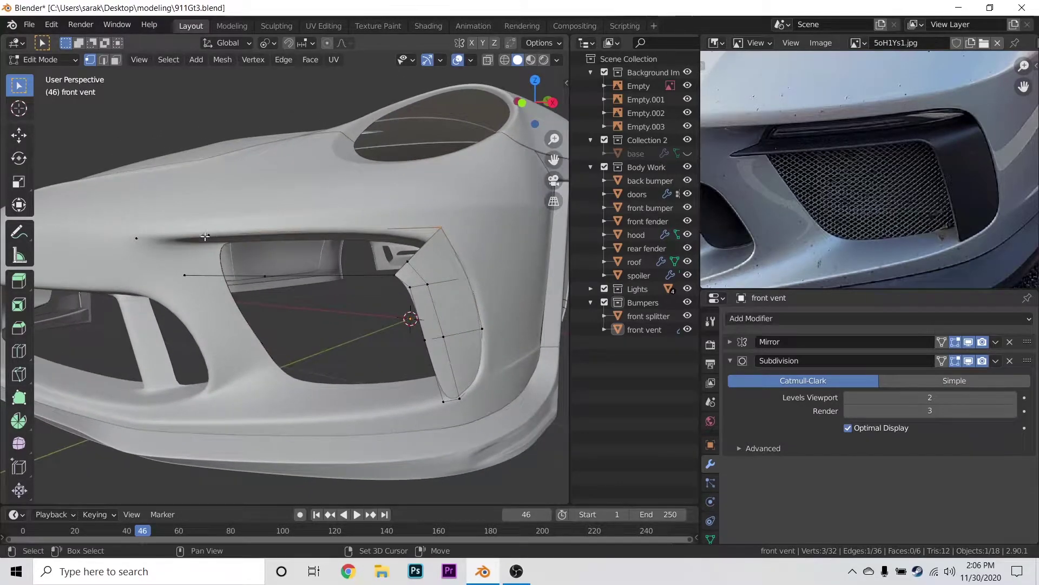
left_click(209, 235, "shift")
key("z")
left_click(200, 233)
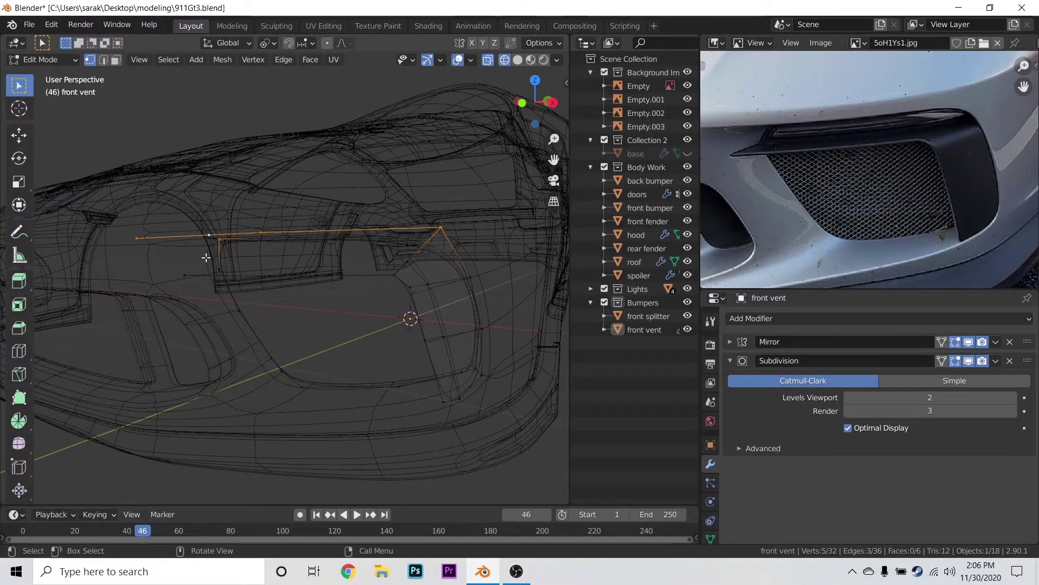
key("KP_1")
key("g")
key("z")
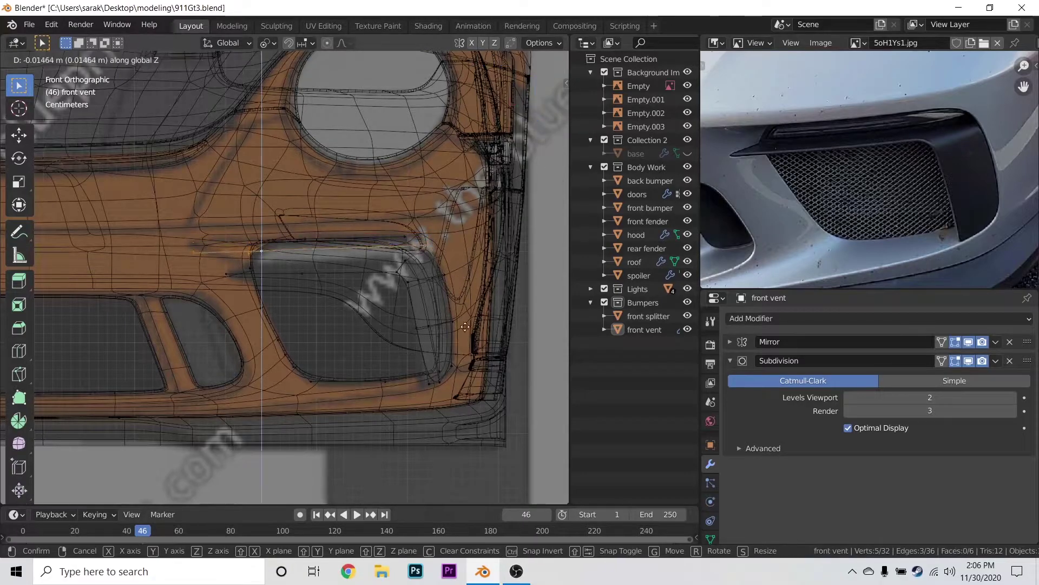
left_click(469, 414)
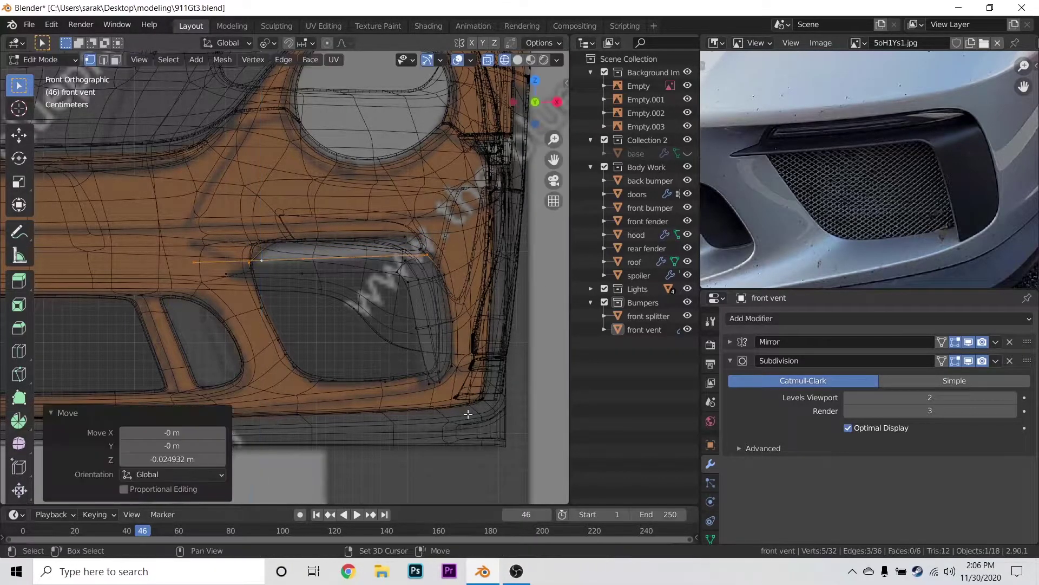
- Slide the upper corner's new middle vertex along one edge by a factor of 0.295, then slightly along the adjoining edge
left_click(417, 270)
key("g")
key("g")
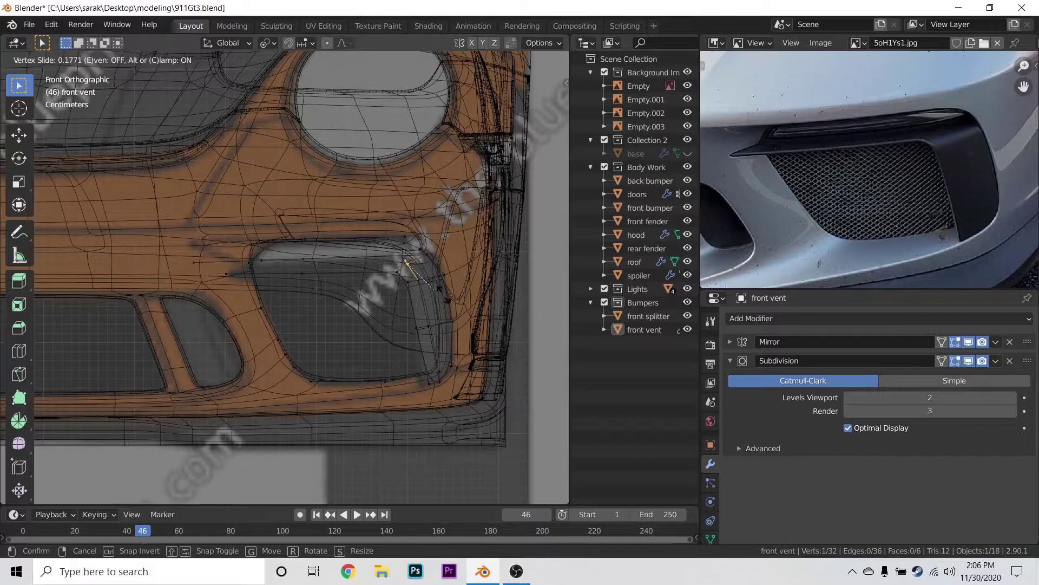
left_click(459, 315)
key("g")
key("g")
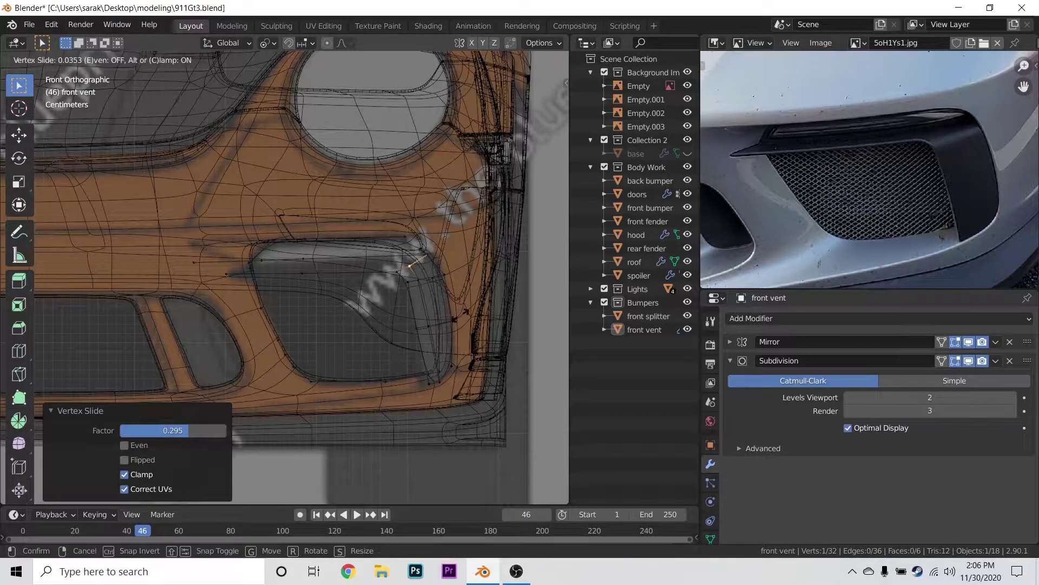
left_click(460, 314)
- In solid perspective view, move the trim's upper outer corner vertex back about 0.02 m along global Y
key("z")
left_click(502, 314)
key("Tab")
middle_click_drag(502, 313, 346, 317)
key("a")
scroll(372, 296, "up", 4)
key("Tab")
left_click(348, 240)
key("g")
key("y")
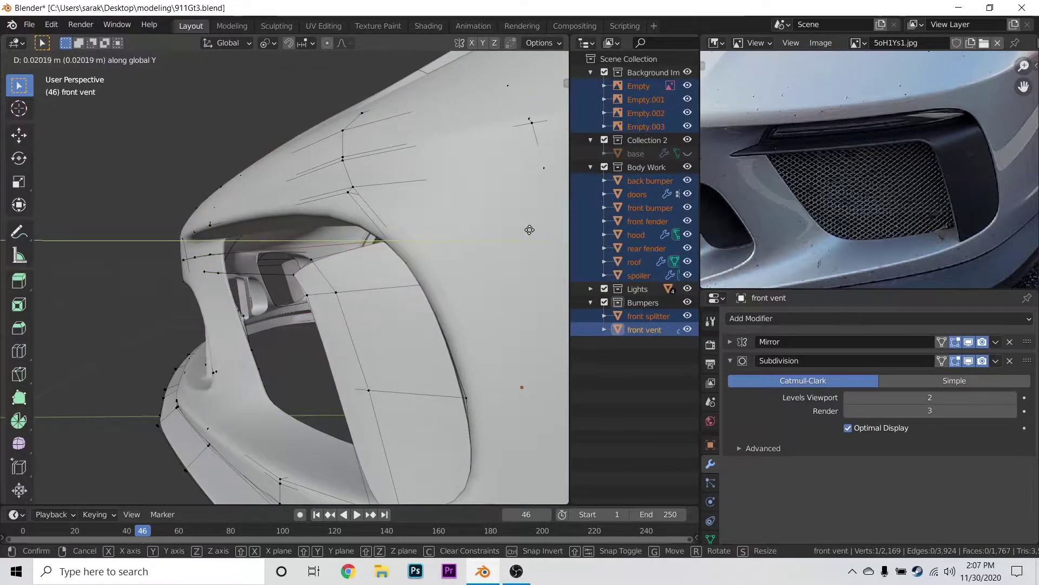
left_click(537, 229)
- Adjust the upper outer corner vertex along global X, and slide the upper line's middle vertex along the line
middle_click_drag(537, 230, 448, 289)
key("g")
key("x")
left_click(557, 239)
left_click(449, 289)
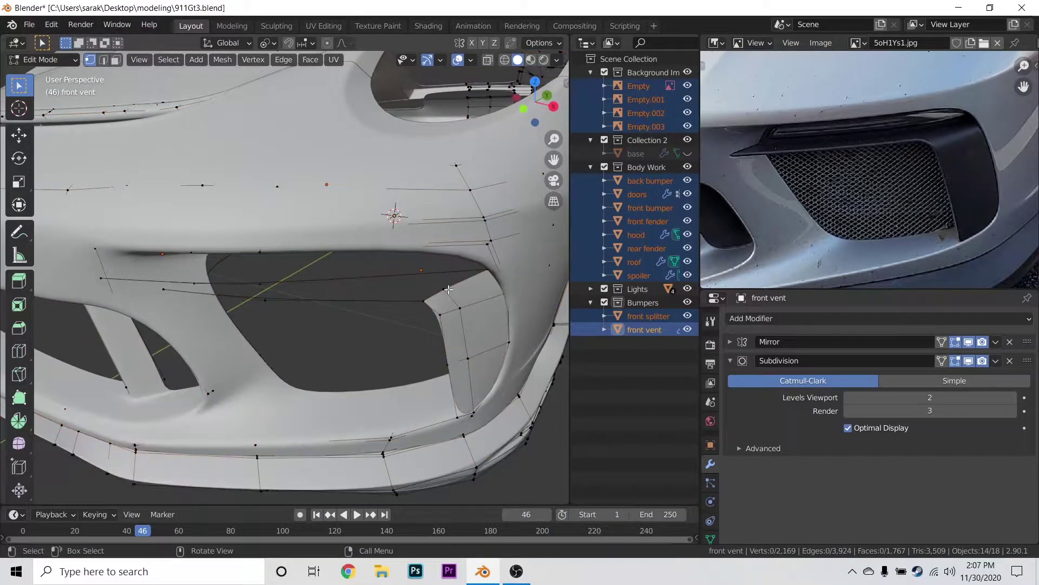
left_click(448, 289)
key("shift+v")
left_click(459, 297)
- Select the three vertices of the trim's upper line and restrict editing to the front vent object alone
left_click(262, 304)
left_click(271, 284, "shift")
middle_click_drag(288, 285, 304, 271)
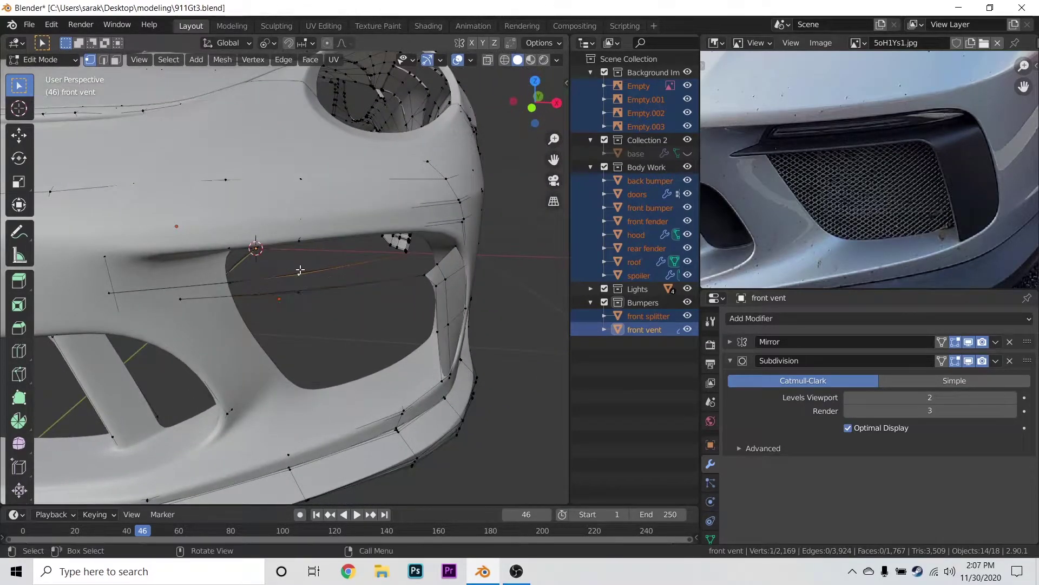
middle_click_drag(179, 282, 254, 299)
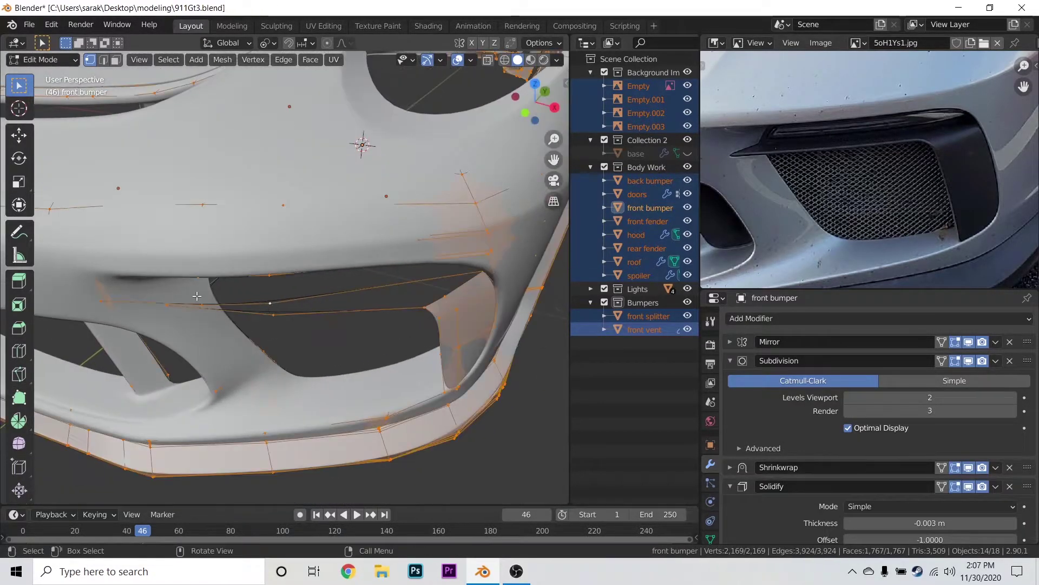
middle_click_drag(94, 305, 139, 271)
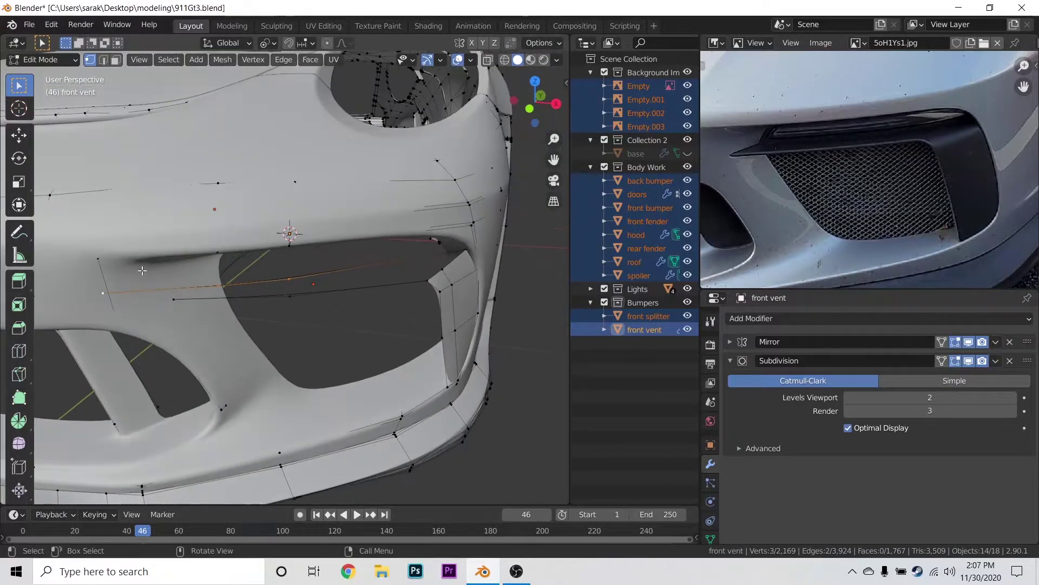
scroll(139, 271, "down", 2)
key("Tab")
left_click(388, 288)
key("Tab")
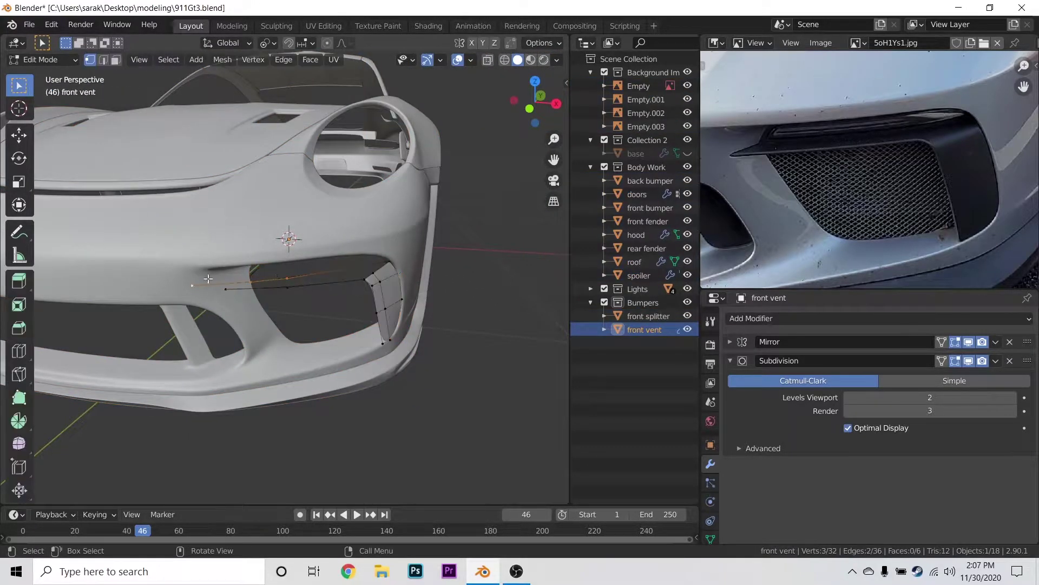
- In right-side wireframe view, move the upper line's three selected vertices back about 0.039 m along global Y
key("KP_3")
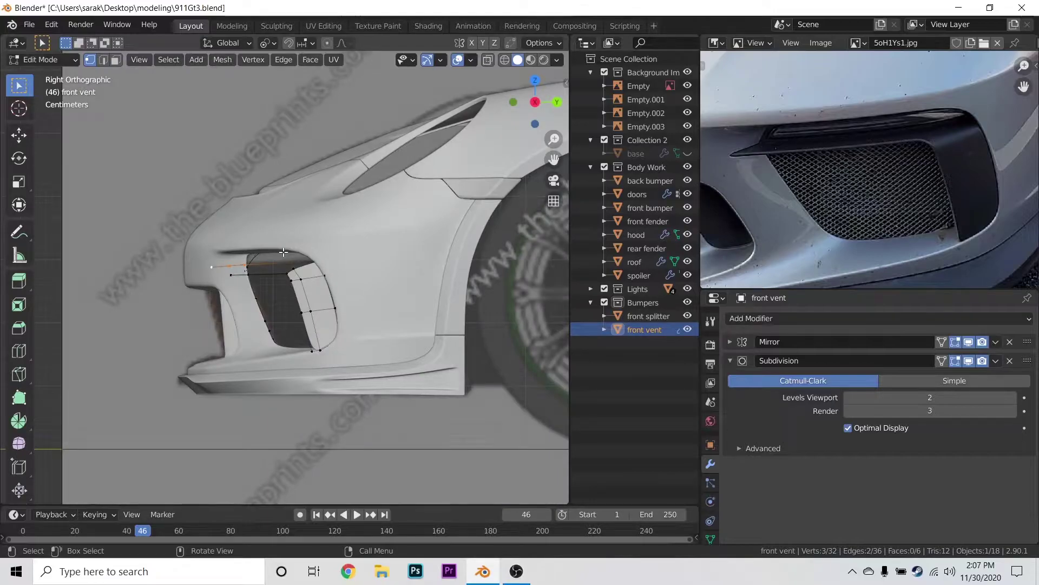
key("z")
left_click(219, 244)
scroll(218, 232, "up", 4)
key("g")
key("y")
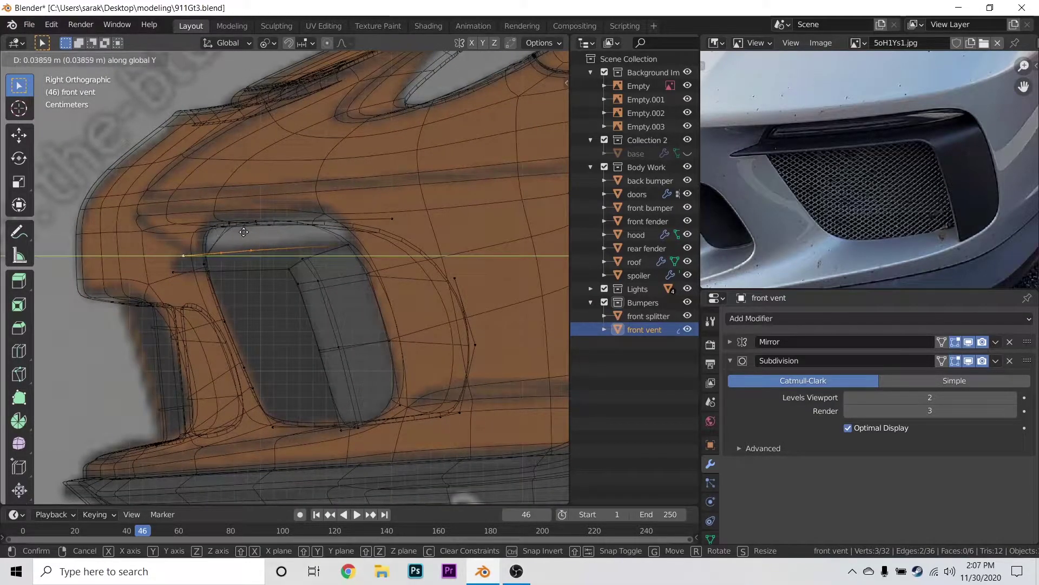
left_click(245, 232)
- Return to solid perspective view and shift the upper line's selection toward the car's centre along global X
middle_click_drag(265, 232, 310, 255)
key("z")
left_click(391, 259)
mouse_move(391, 260)
middle_mouse_down()
mouse_move(424, 278)
mouse_move(315, 268)
mouse_move(390, 284)
mouse_move(444, 316)
mouse_move(447, 303)
middle_mouse_up()
key("g")
key("x")
left_click(304, 268)
- Slide the lower line's middle vertex outward along its edge by a factor of about 0.25
left_click(271, 310)
key("shift+v")
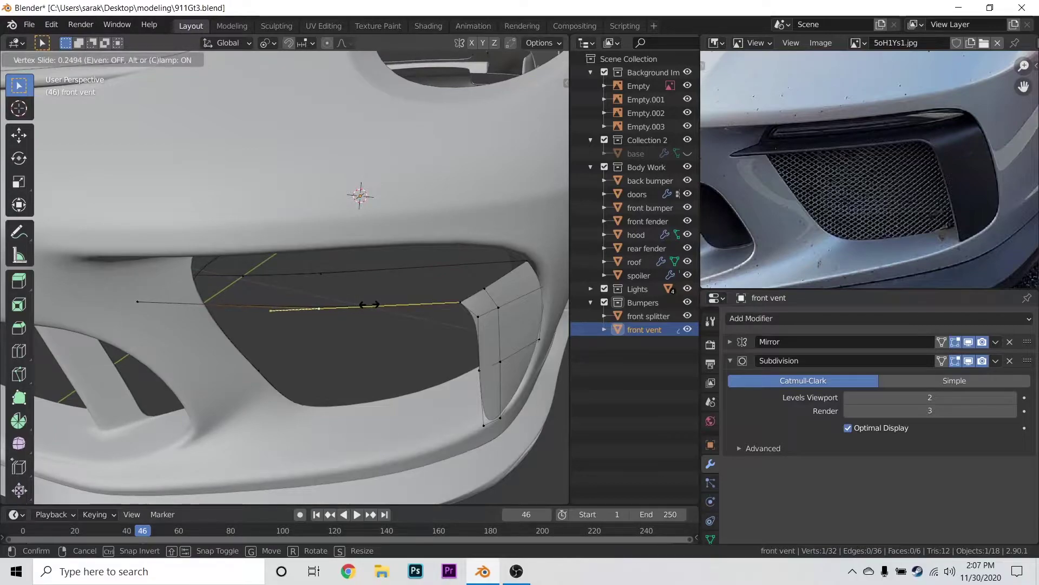
left_click(369, 304)
- Cut an extra vertex into the lower line's inner segment and move it about -0.0016 m along global Y
key("ctrl+r")
left_click(260, 308)
mouse_move(304, 302)
middle_mouse_down()
mouse_move(313, 323)
mouse_move(339, 309)
middle_mouse_up()
key("g")
key("y")
left_click(309, 334)
- Slide the upper line's inner vertex along the line, and join the inner ends of the upper and lower lines with an edge
key("z")
left_click(162, 281)
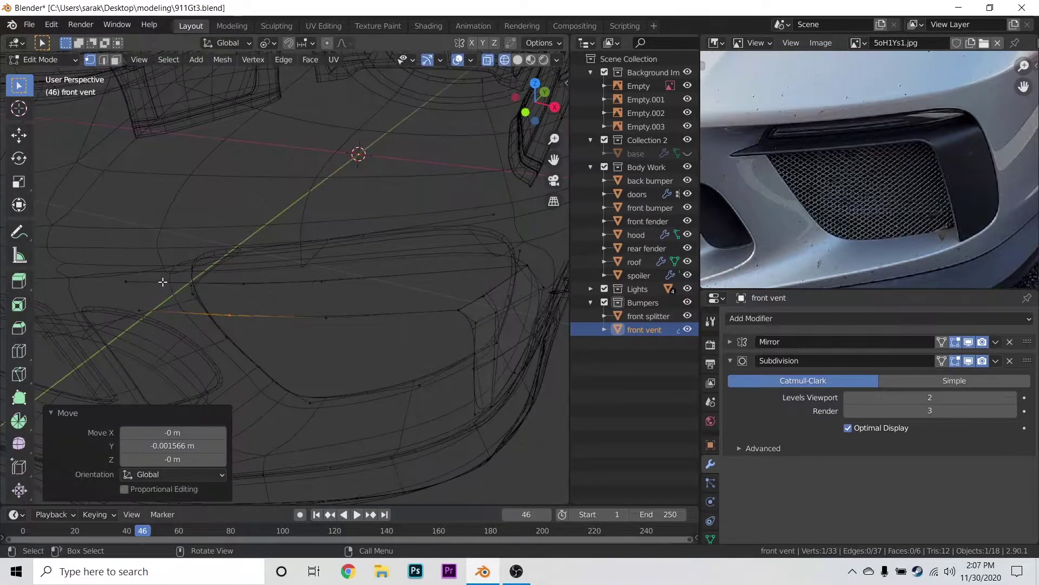
key("z")
left_click(222, 254)
key("shift+v")
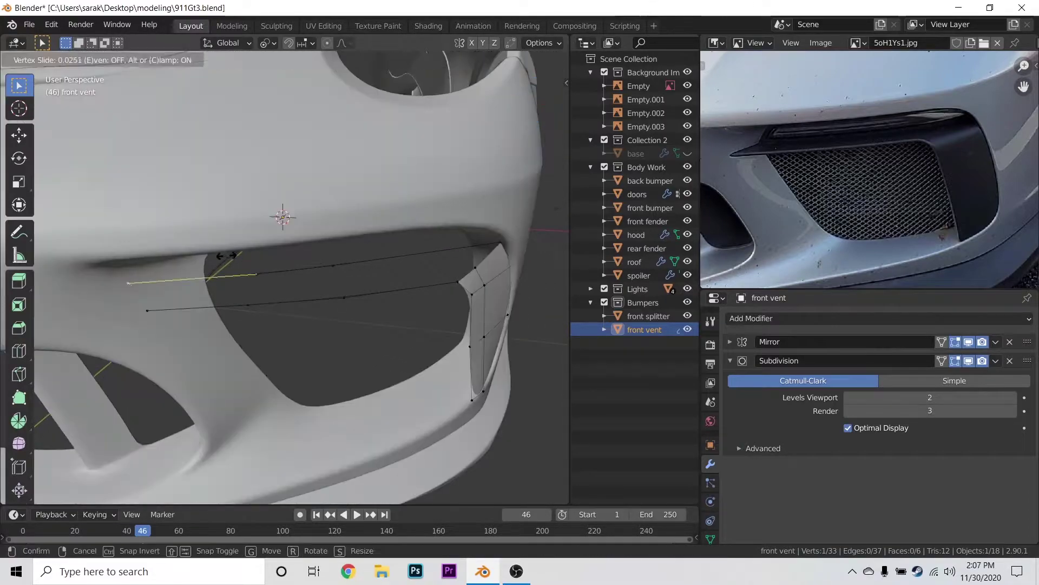
left_click(452, 270)
left_click(146, 311, "shift")
key("f")
- Hide the linked spare line, fill a face between the two lines' middle vertices, and cut a lengthwise loop through that face
middle_click_drag(253, 297, 297, 287)
key("l")
key("h")
left_click(286, 313, "shift")
left_click(282, 271, "shift")
left_click(165, 310, "shift")
key("f")
key("alt+a")
key("ctrl+r")
left_click(267, 291)
left_click(267, 297)
- Fill the lower and upper rows of faces between the new strip and the trim's outer corner
left_click(443, 310)
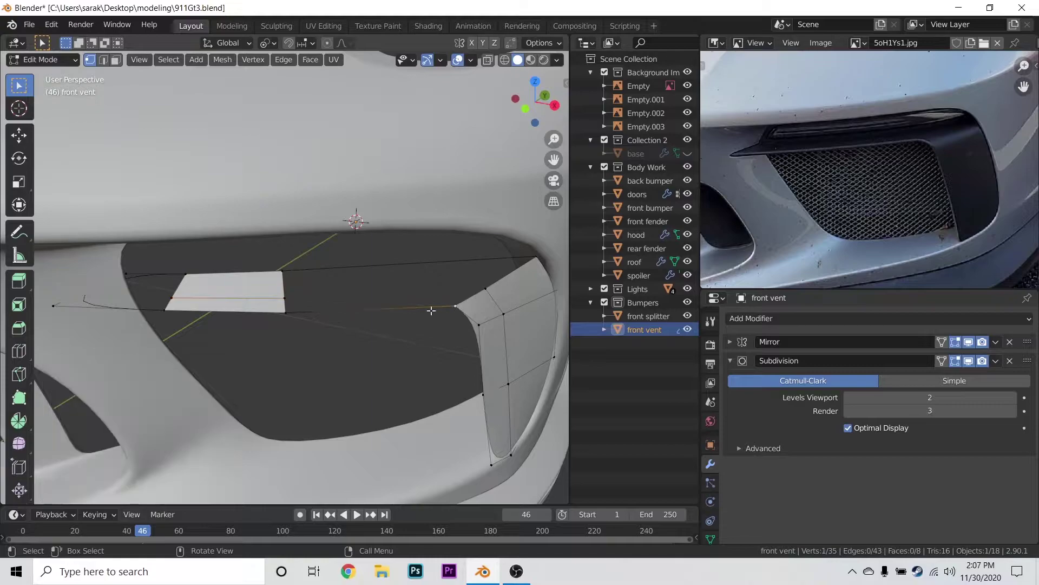
key("f")
key("ctrl+z")
left_click(287, 296, "shift")
key("f")
left_click(286, 297)
left_click(482, 287, "shift")
key("f")
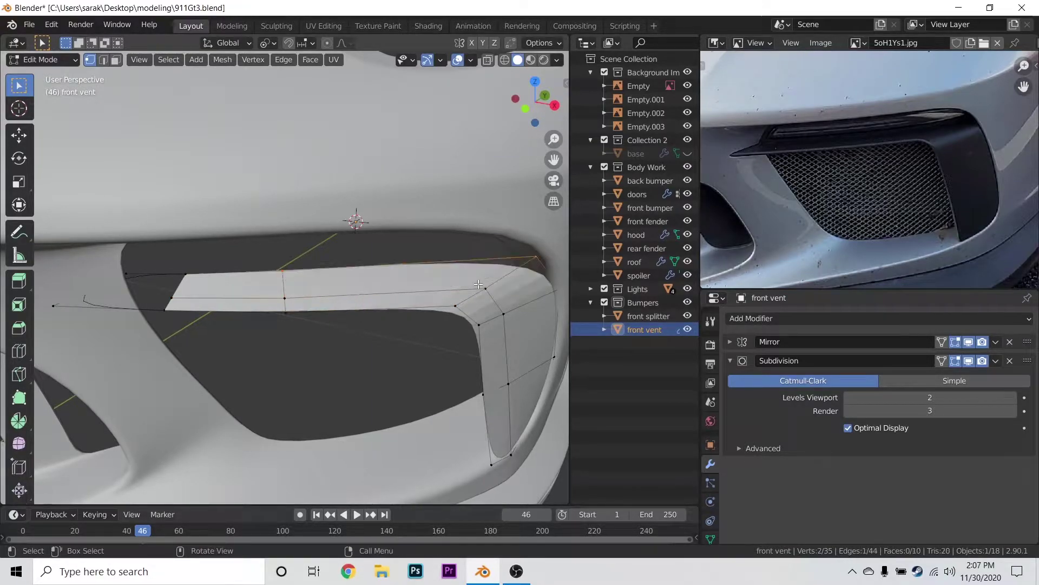
- Leave Edit Mode, deselect everything and save the file
key("Tab")
scroll(355, 288, "down", 4)
key("alt+a")
key("ctrl+s")
middle_click_drag(352, 273, 187, 241)
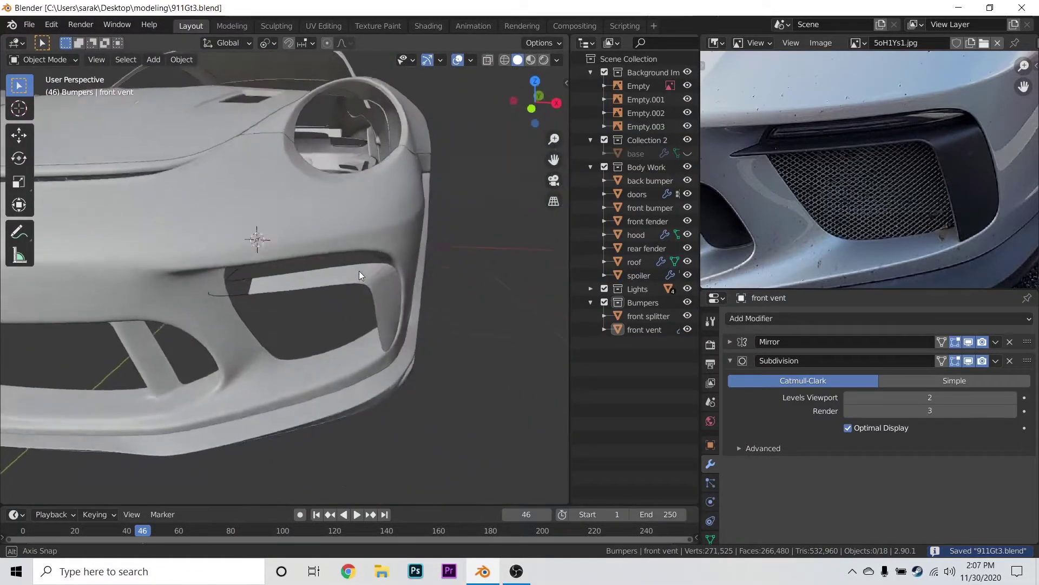
- Cut a vertex into the edge at the trim's inner end and close the inner tip with faces
middle_click_drag(359, 271, 331, 293)
key("ctrl+r")
left_click(186, 306)
left_click(189, 308)
left_click(248, 300)
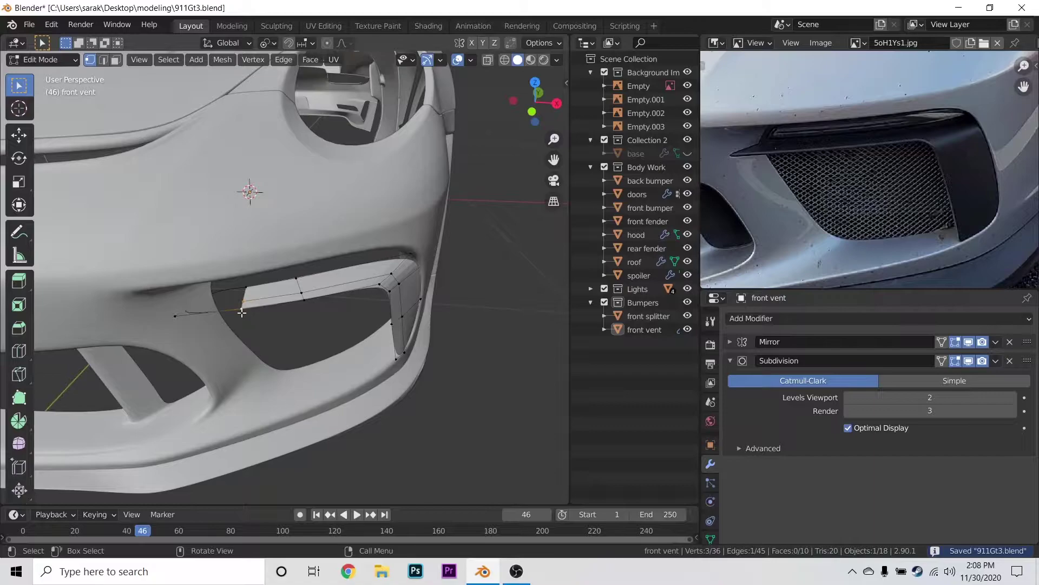
left_click(174, 314, "shift")
- Slide the inner tip's vertex along its edge, return to Object Mode in solid view and save the file
key("shift+z")
left_click(194, 303)
key("g")
key("g")
left_click(191, 305)
key("Tab")
key("shift+z")
scroll(372, 294, "down", 3)
middle_click_drag(371, 293, 341, 320)
key("ctrl+s")
- Examine the finished vent strip on the whole car front and compare it with the reference photo
scroll(336, 239, "down", 3)
scroll(942, 181, "up", 3)
scroll(949, 179, "down", 2)
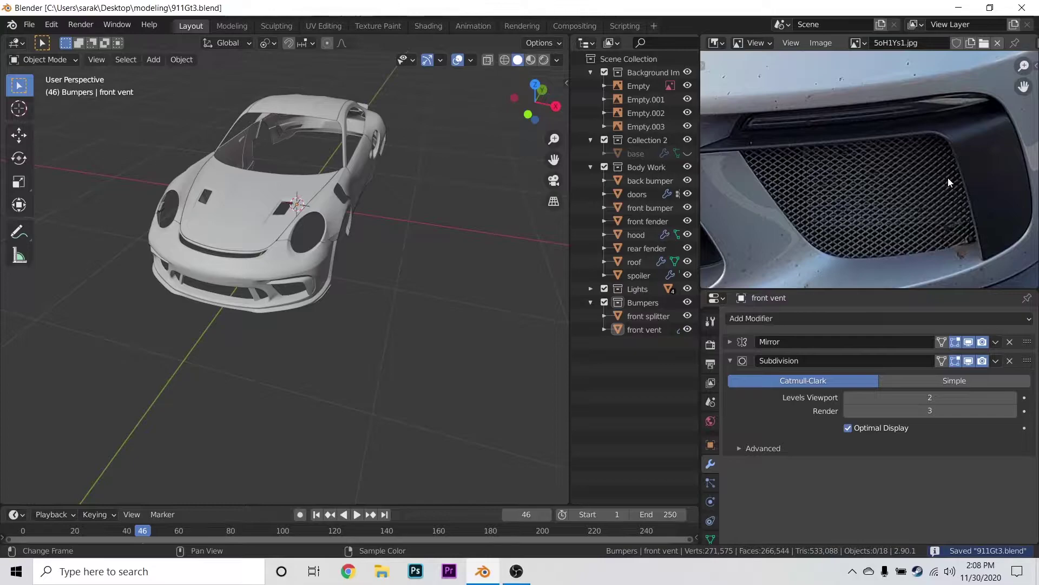
scroll(948, 178, "down", 1)
scroll(368, 275, "up", 4)
middle_click_drag(369, 275, 356, 264)
scroll(356, 264, "up", 4)
mouse_move(433, 307)
middle_mouse_down()
mouse_move(405, 291)
mouse_move(435, 303)
middle_mouse_up()
key("Tab")
key("Tab")
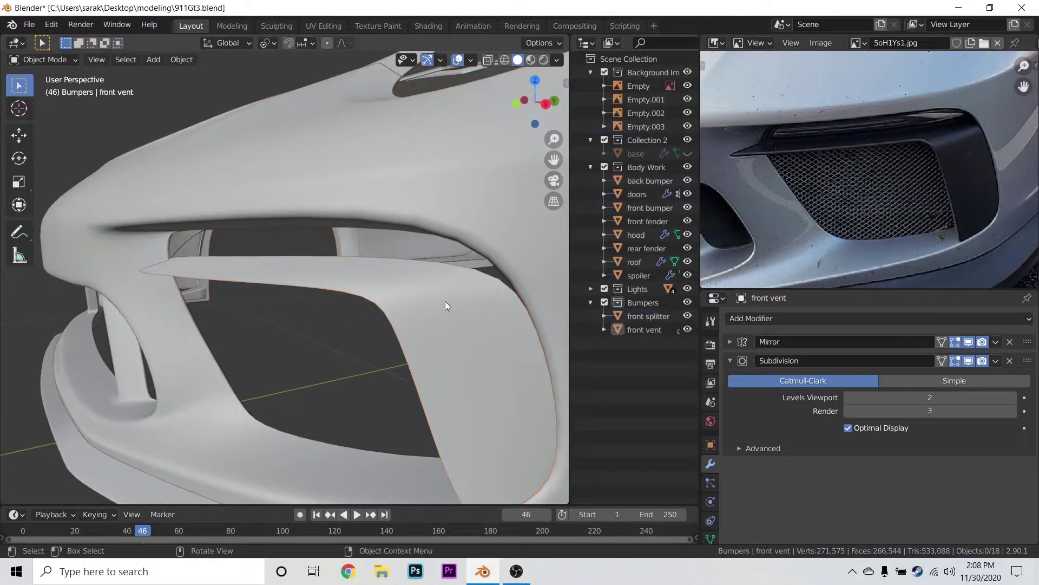
- Reveal the front vent's hidden geometry and delete the surplus vertices along the unneeded part
key("Tab")
middle_click_drag(339, 297, 459, 284)
key("alt+h")
left_click(455, 282)
middle_click_drag(142, 291, 752, 197)
left_click(113, 305, "ctrl")
key("x")
left_click(115, 296)
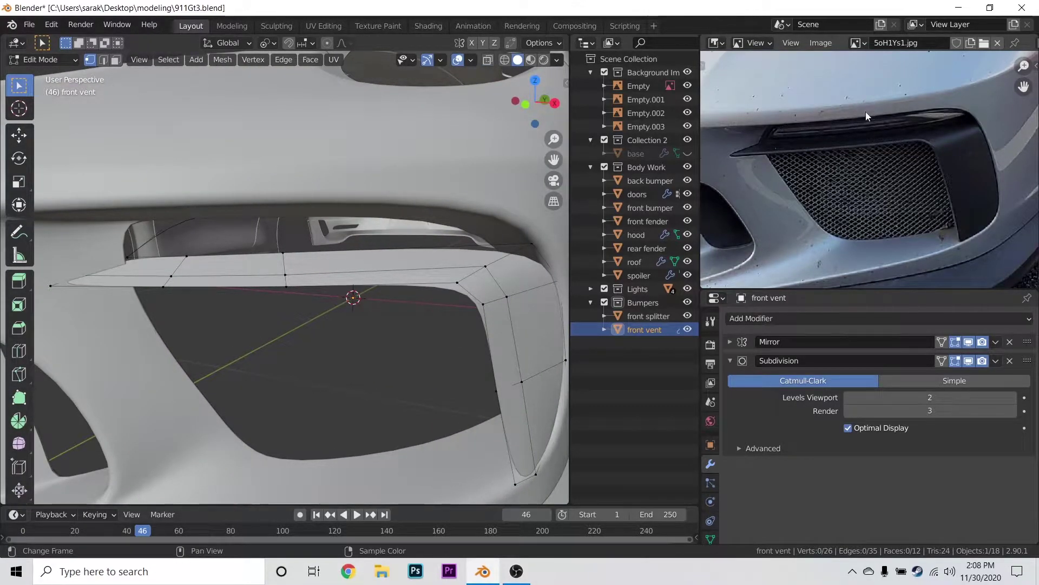
- In wireframe view, select the revealed line's inner corner vertex, shift it along global Y and about -0.028 m along global X, and restore solid view
scroll(343, 197, "up", 3)
middle_click_drag(344, 197, 469, 186, "shift")
key("shift+z")
left_click(336, 186)
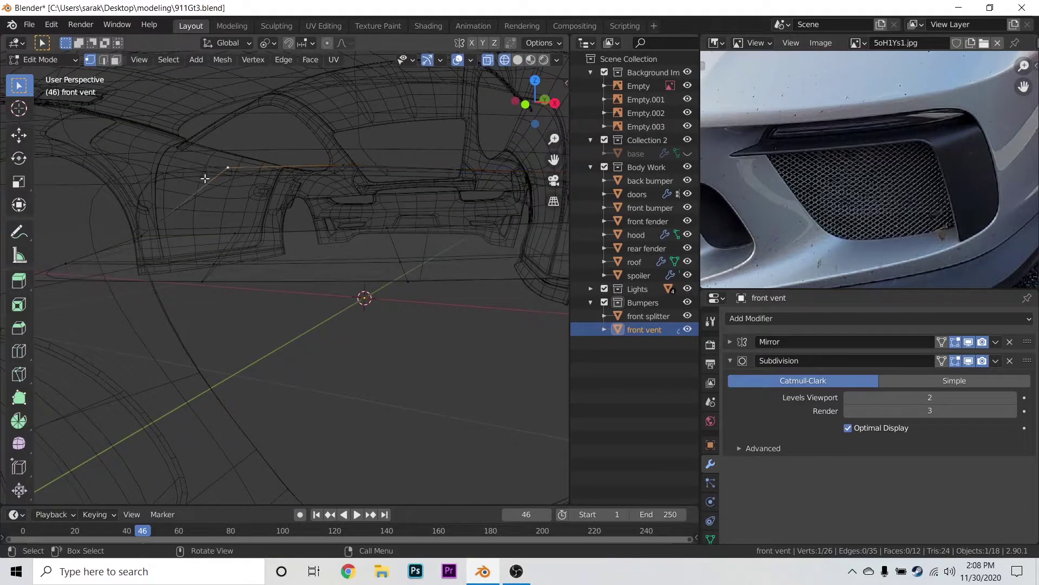
middle_click_drag(227, 169, 262, 172)
left_click(249, 171)
key("g")
key("x")
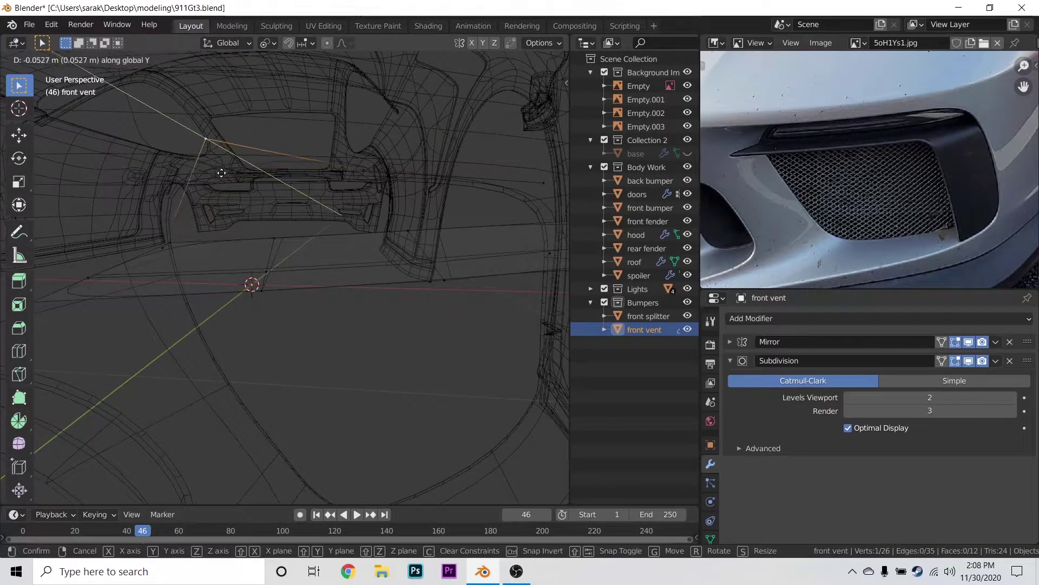
left_click(387, 216)
key("z")
left_click(467, 217)
- Move the line's inner corner vertex about -0.019 m along global Y
scroll(327, 220, "down", 1)
mouse_move(297, 229)
middle_mouse_down()
mouse_move(358, 233)
mouse_move(409, 297)
middle_mouse_up()
key("g")
key("y")
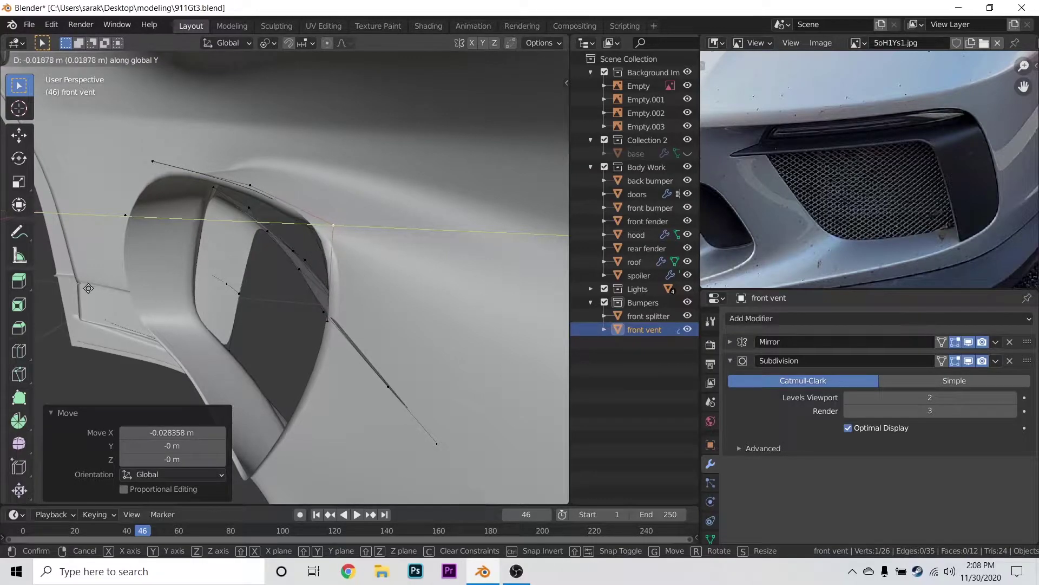
left_click(90, 288)
- Merge the vertex at the line's lower inner end with the trim's adjacent vertex
middle_click_drag(260, 287, 309, 274)
left_click(363, 313)
middle_click_drag(363, 319, 443, 368)
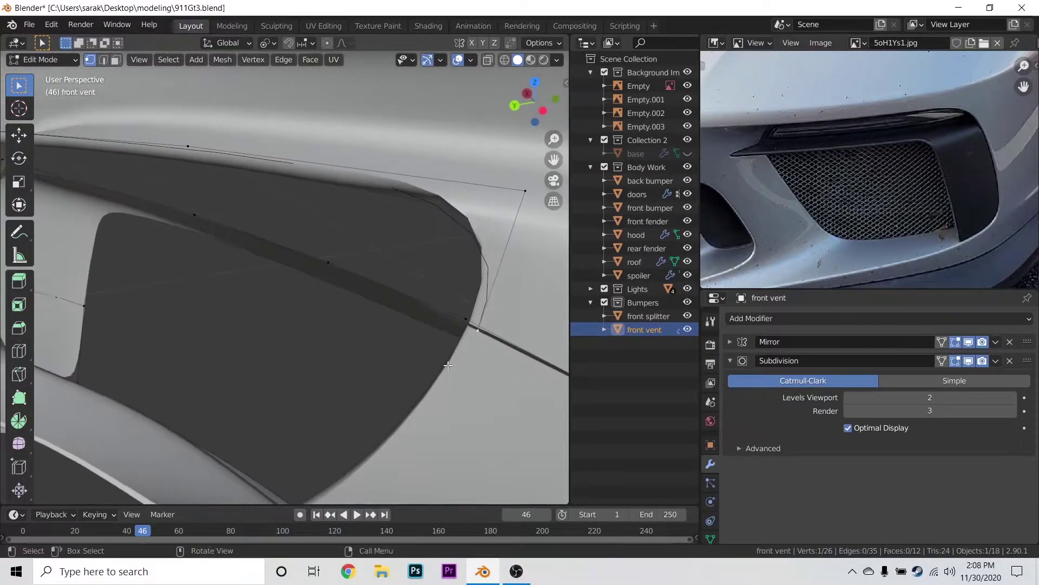
key("m")
left_click(524, 332)
- Slide the line's inner corner vertex along its edge by a factor of about 0.048, and try a move along global Z
key("g")
key("g")
left_click(504, 190)
key("g")
key("z")
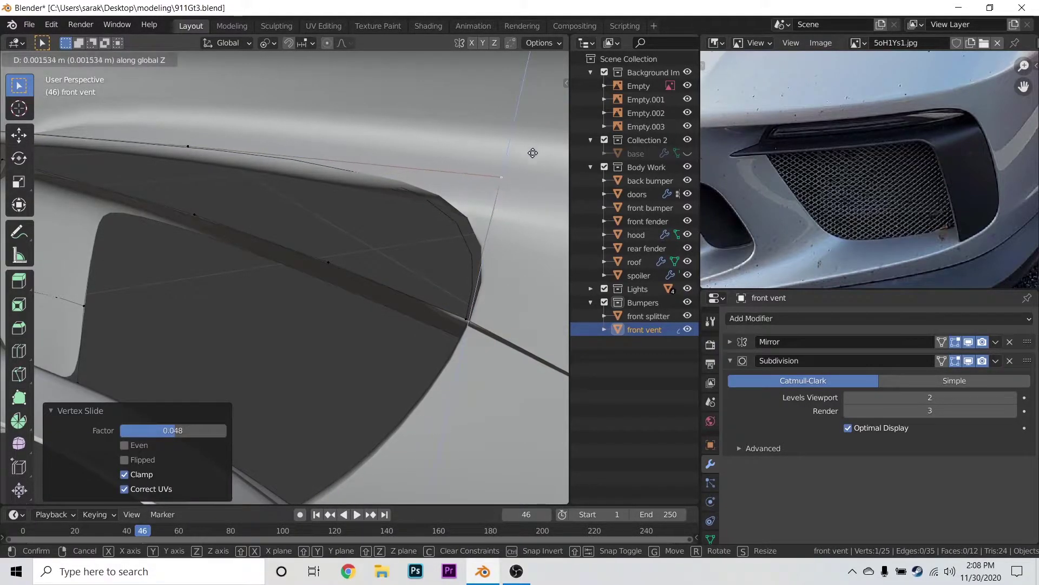
key("Escape")
- Isolate the front vent in local view, frame it and delete the surplus vertex at the upper line's outer end
middle_click_drag(522, 206, 295, 182)
key("slash")
scroll(473, 255, "up", 3)
key("a")
key("KP_Decimal")
key("alt+a")
middle_click_drag(411, 248, 293, 349)
key("x")
left_click(291, 374)
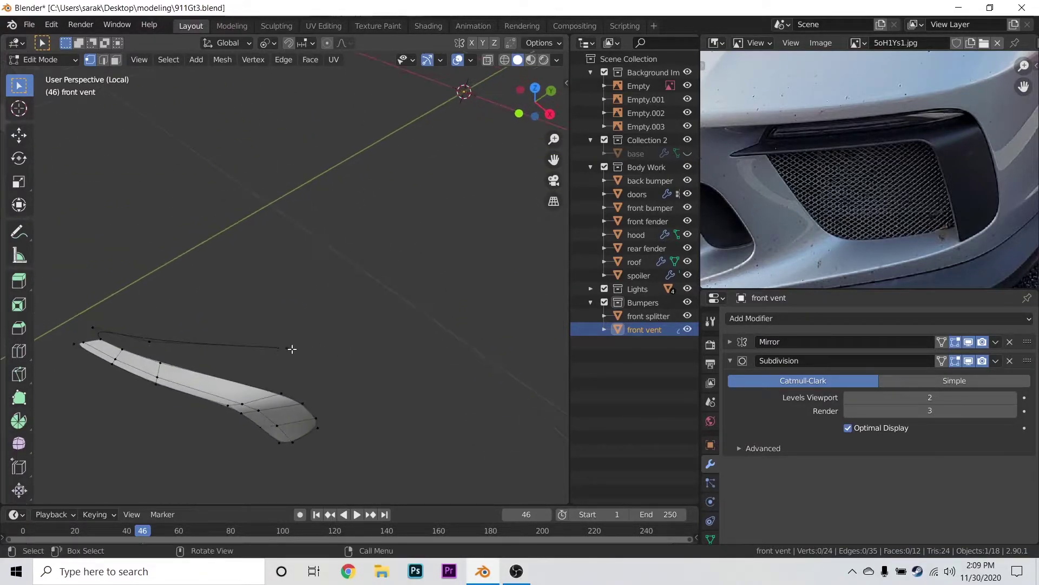
- In top view, move the upper line's outer end vertex closer to the trim strip
scroll(378, 329, "up", 3)
key("t")
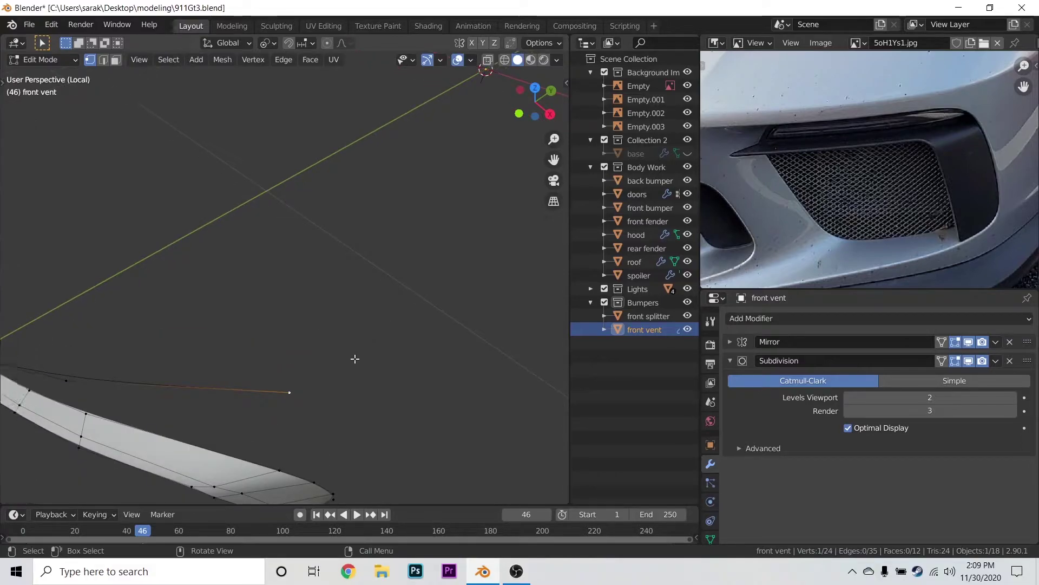
key("KP_7")
middle_click_drag(369, 362, 335, 288, "shift")
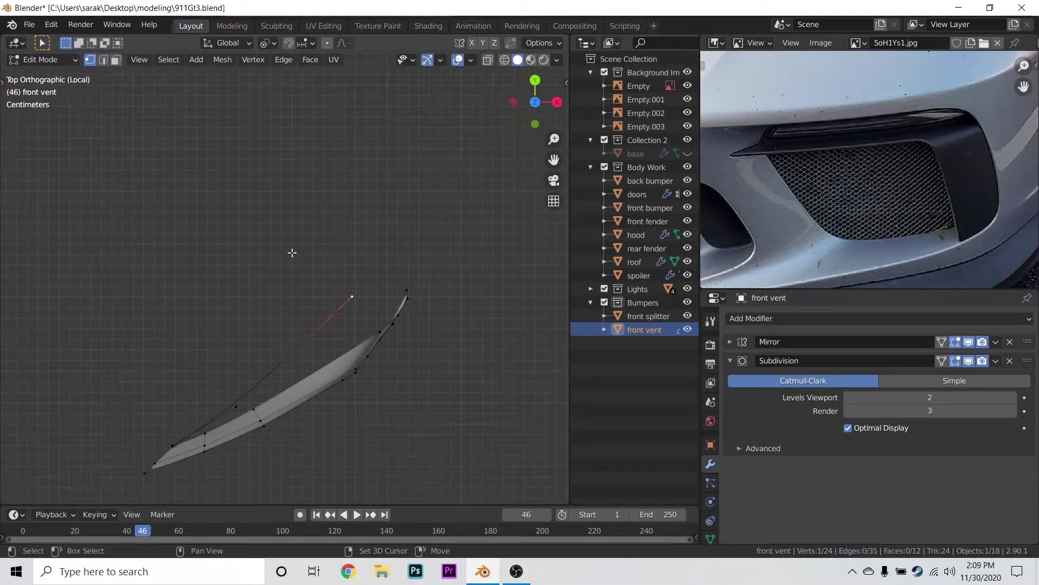
key("g")
left_click(357, 351)
- Reposition the line's middle vertex and fine-tune its outer end vertex to follow the strip's rear edge
left_click(237, 408)
key("g")
left_click(262, 382)
left_click(370, 320)
key("g")
left_click(373, 324)
- Bevel the line's middle vertex with one segment to split it into two vertices
left_click(233, 400)
middle_click_drag(274, 390, 349, 352, "shift")
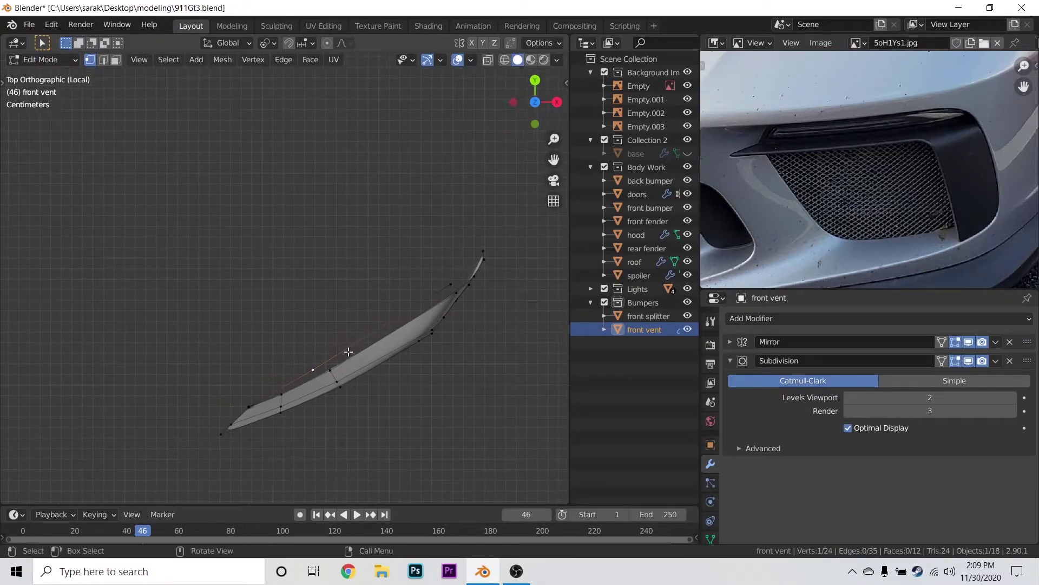
key("ctrl+b")
right_click(454, 332)
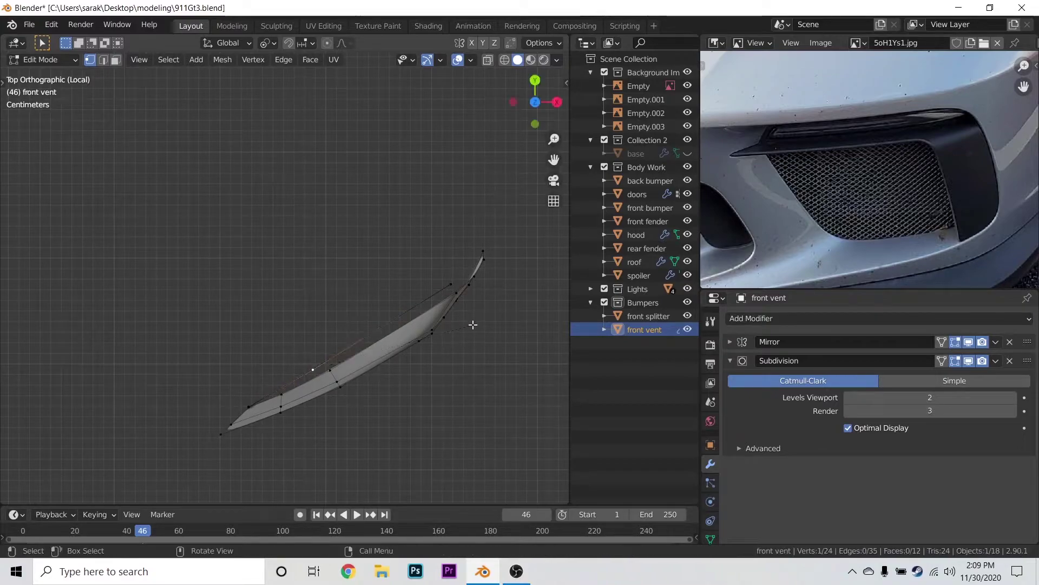
key("ctrl+shift+b")
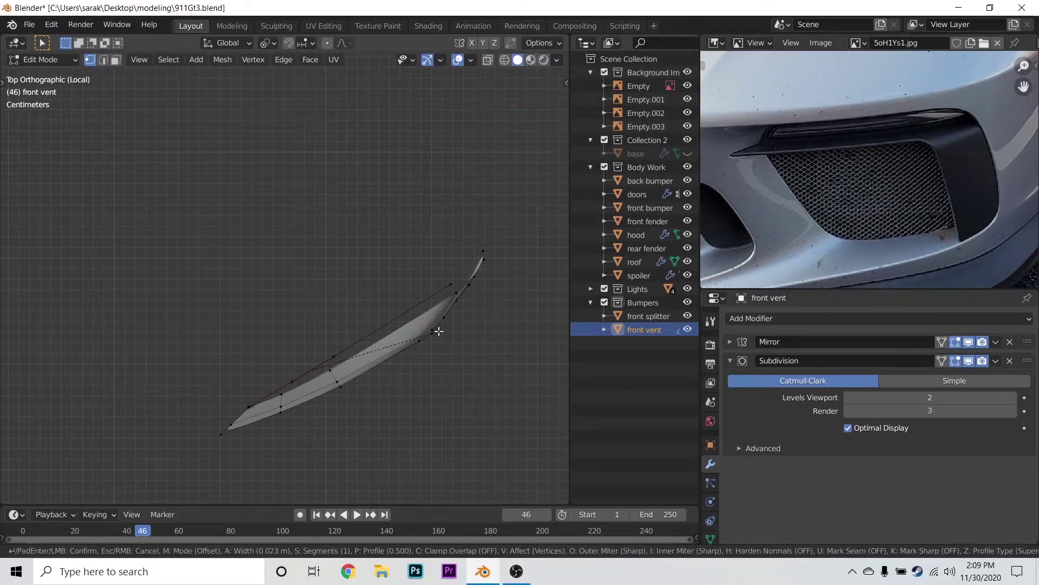
left_click(551, 301)
- Slide the outer of the two split vertices along the line and move it about -0.0027 m in Y
left_click(340, 344)
key("g")
key("g")
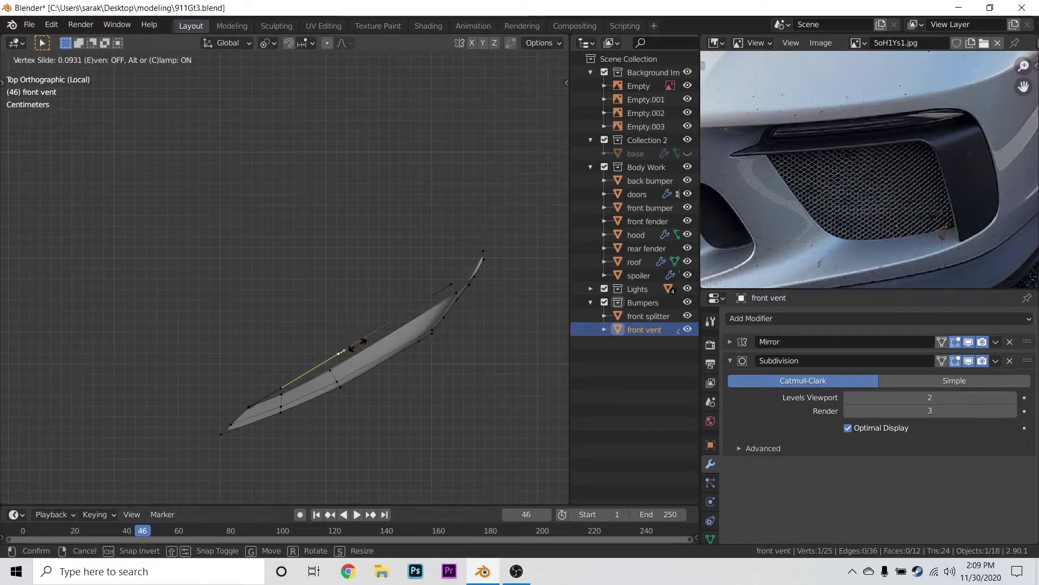
left_click(356, 349)
key("g")
left_click(396, 351)
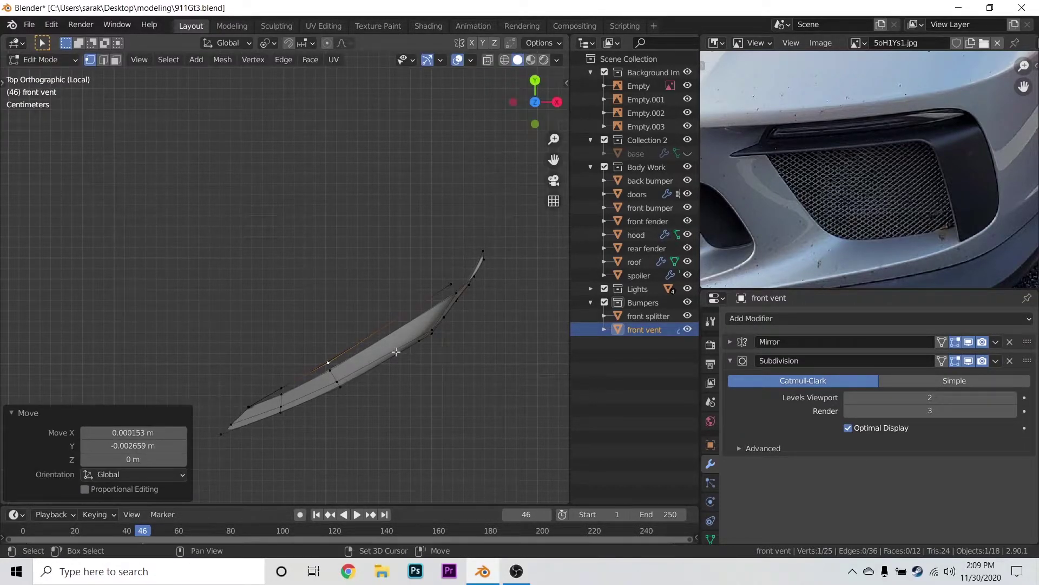
- Start the Shortcut VUr key display and collapse its settings
left_click(563, 87)
left_click(436, 77)
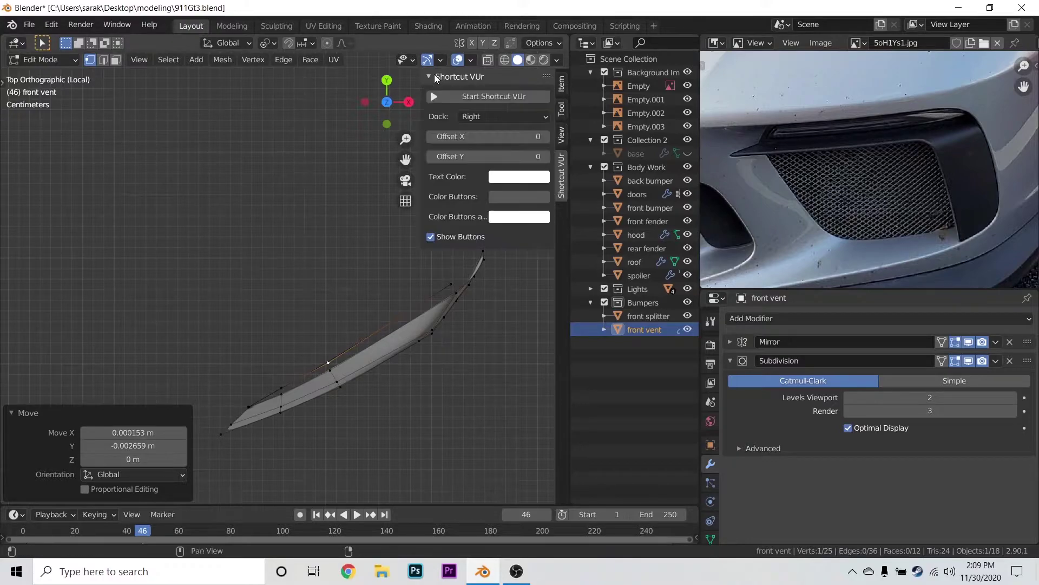
left_click(436, 79)
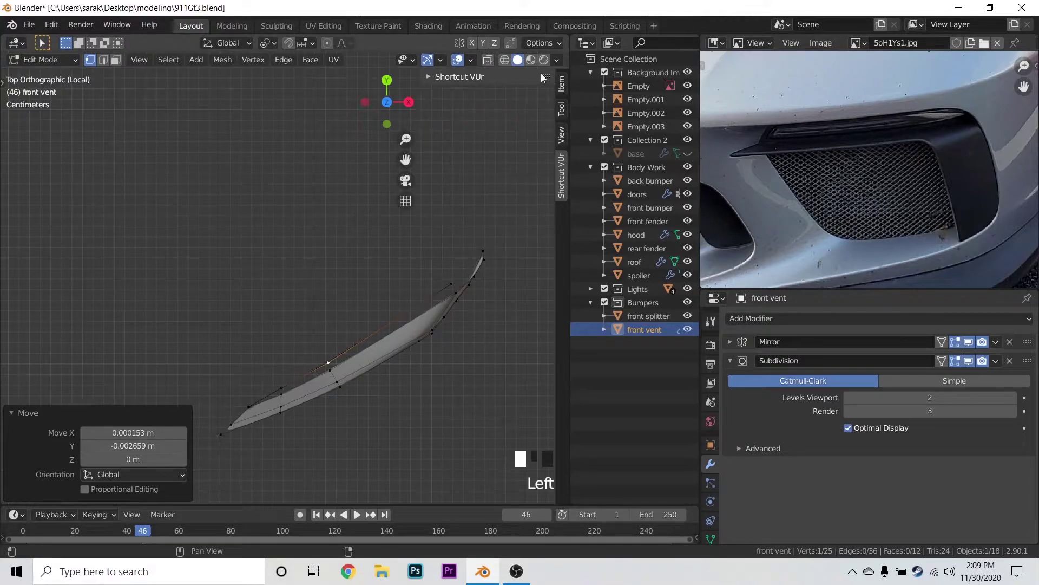
- Connect the line's outer end vertex to the strip's outer corner vertex with an edge, and leave local view
left_click(535, 114)
middle_click_drag(482, 292, 392, 198)
left_click(399, 337, "shift")
key("f")
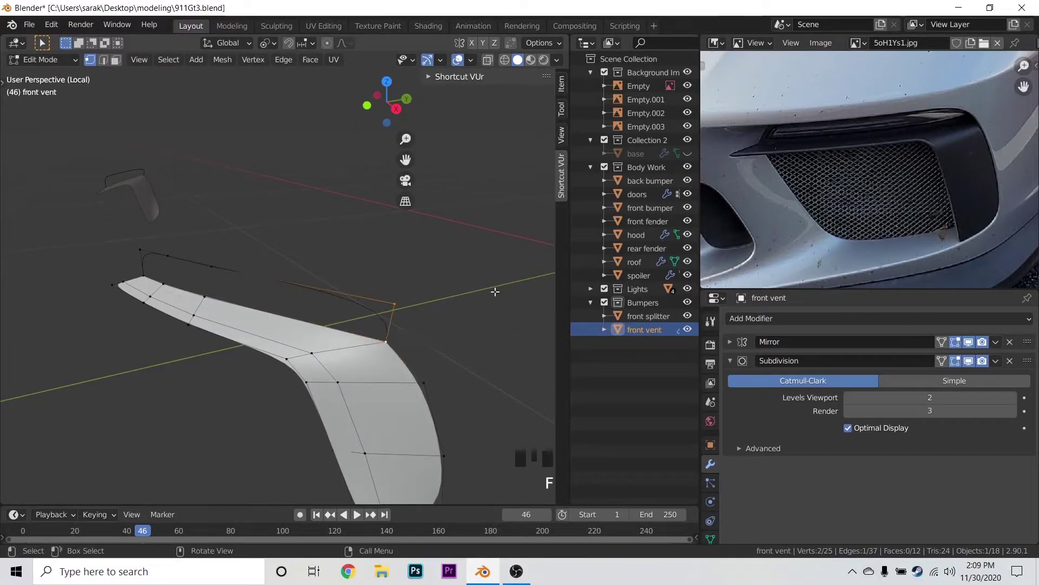
key("slash")
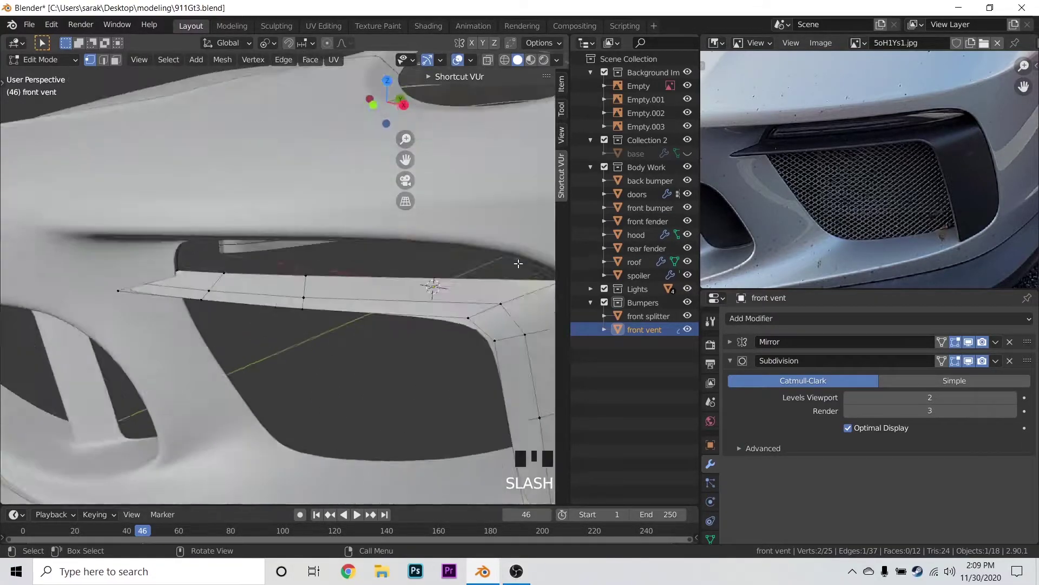
- Slide the upper line's outer end vertex along the line in two passes
middle_click_drag(459, 278, 390, 290, "shift")
key("z")
left_click(483, 231)
key("g")
key("g")
left_click(464, 230)
key("z")
key("g")
key("g")
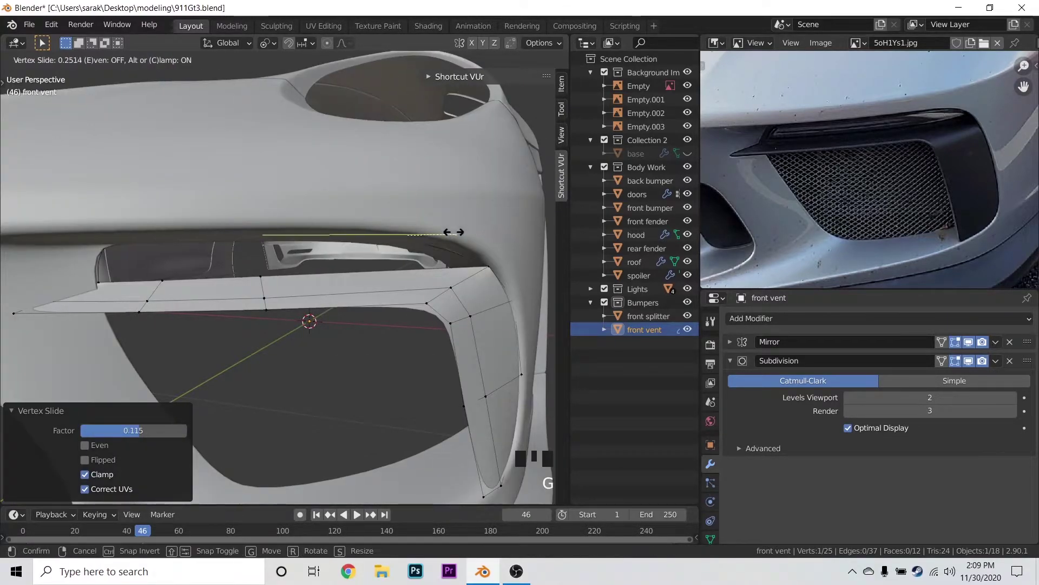
left_click(465, 233)
- Lower the upper line's outer end vertex about 0.0015 m in Z and fine-tune it upward about 0.0001 m
key("z")
key("g")
key("z")
left_click(424, 241)
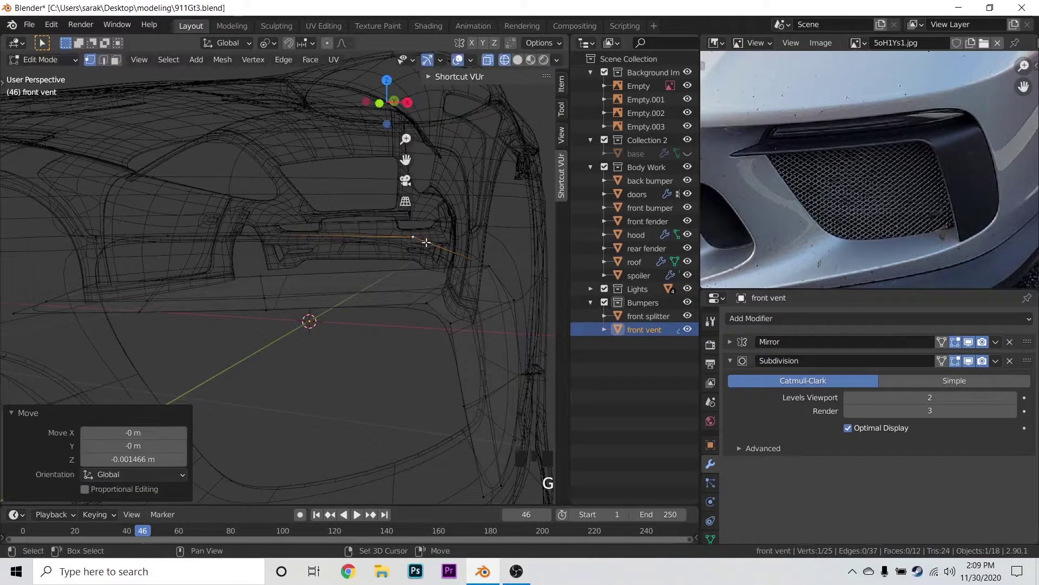
key("z")
key("g")
key("z")
left_click(481, 236)
key("z")
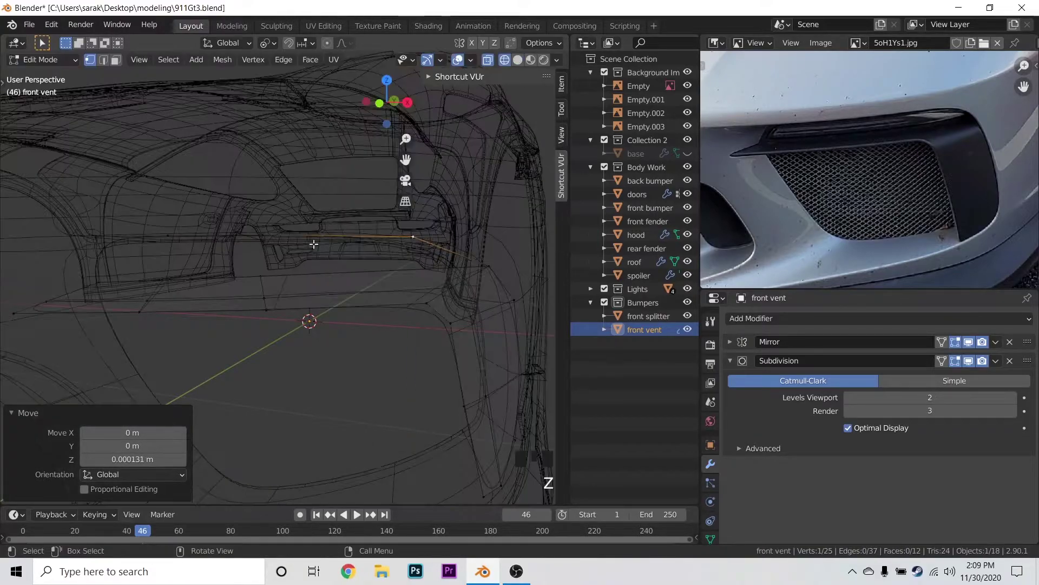
- Select the upper line's two inner vertices and lower them about 0.002 m along Z
left_click(262, 235)
left_click(195, 235, "shift")
left_click(170, 235, "shift")
left_click(254, 235)
key("g")
key("z")
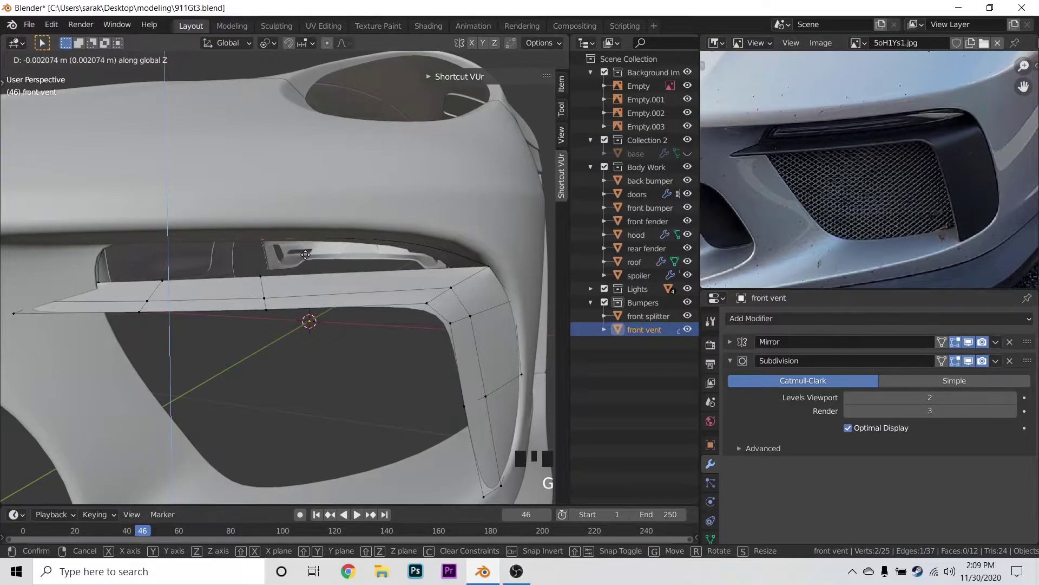
left_click(306, 258)
- Adjust a single inner vertex of the upper line along Z and lower the inner end vertex about 0.0027 m
middle_click_drag(305, 257, 332, 234, "shift")
key("z")
left_click(255, 230)
left_click(253, 227)
key("g")
key("z")
left_click(323, 219)
key("z")
left_click(199, 222)
key("g")
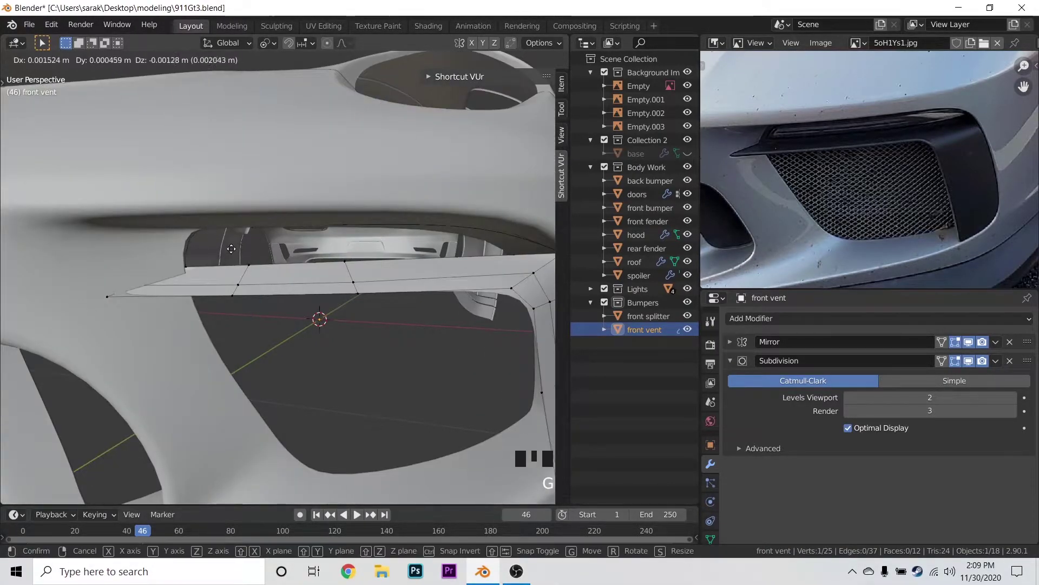
left_click(205, 275)
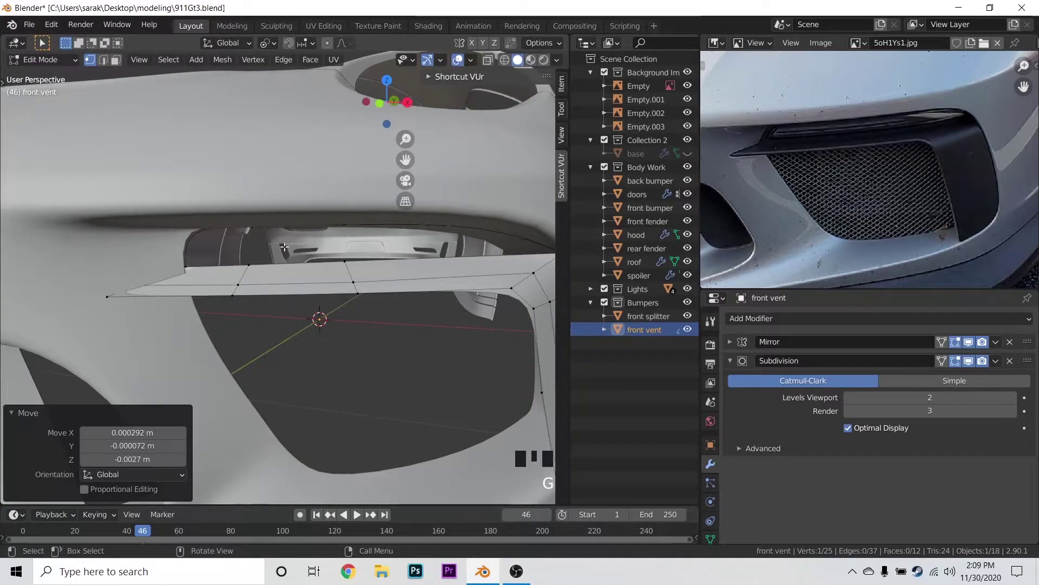
- Select the upper line's inner vertices in wireframe and isolate the front vent in local view
scroll(300, 243, "down", 2)
key("a")
key("a")
key("a")
key("z")
left_click(263, 243)
key("a")
left_click(262, 237)
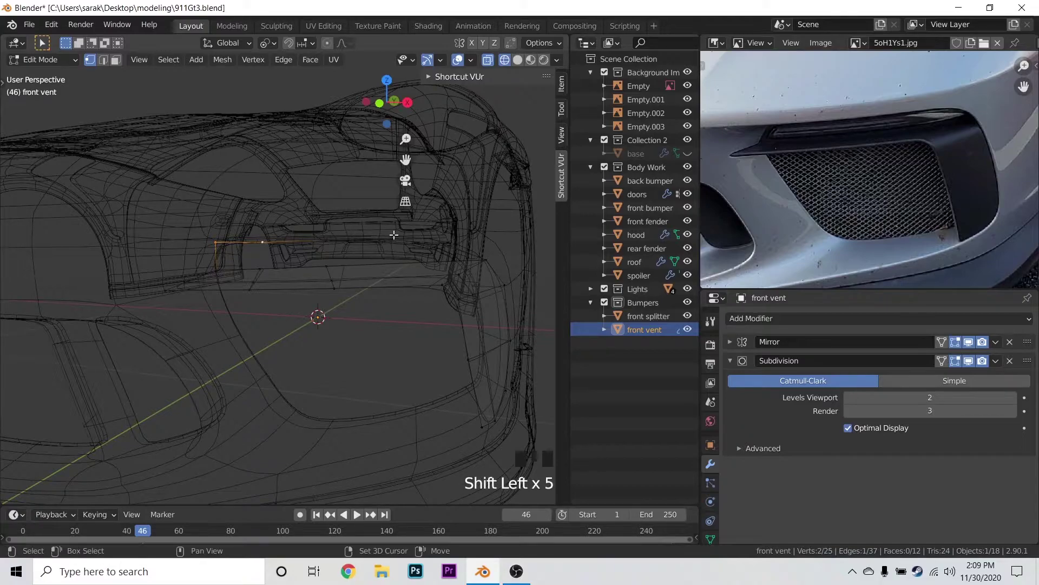
key("slash")
scroll(393, 231, "up", 2)
middle_click_drag(393, 231, 177, 280, "shift")
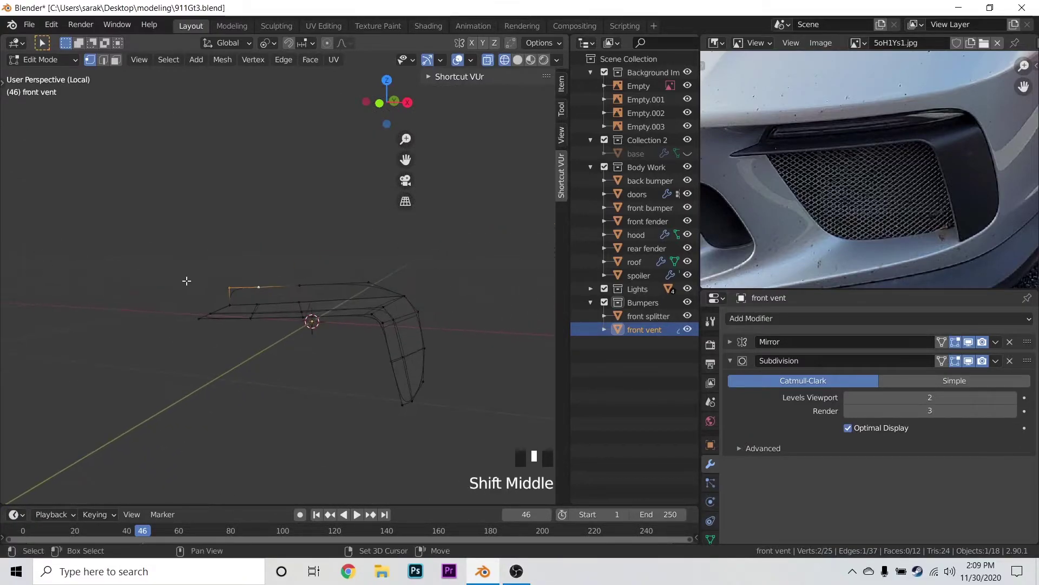
- Extend the selection to all four upper line vertices and extrude them about -0.0041 m in Z
left_click(369, 282, "shift")
scroll(420, 275, "up", 2)
key("e")
key("z")
left_click(476, 301)
key("g")
key("x")
right_click(420, 294)
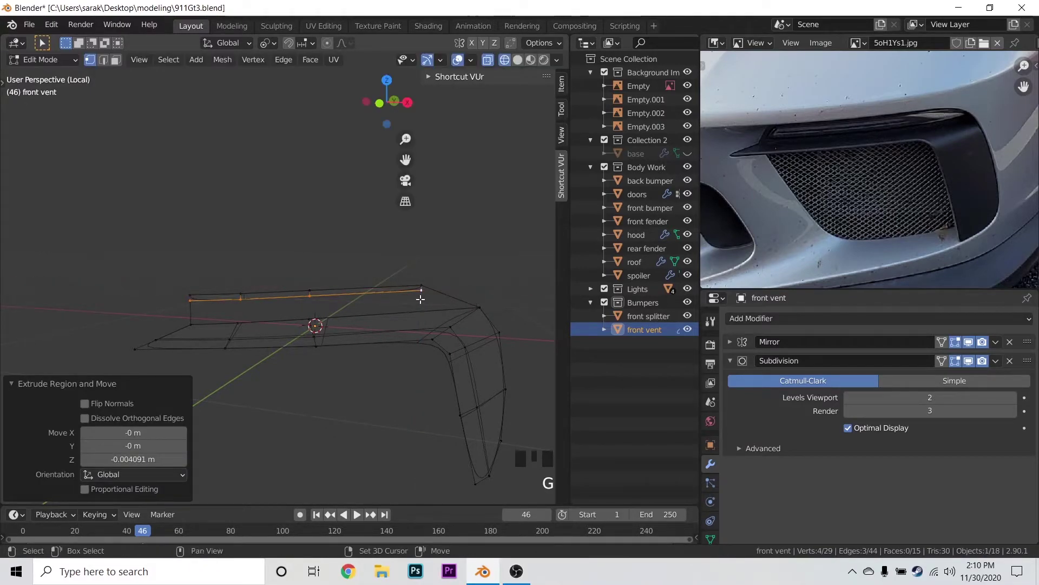
- Scale the extruded lower edge of the upper slat to about 0.916 along Y
key("s")
key("y")
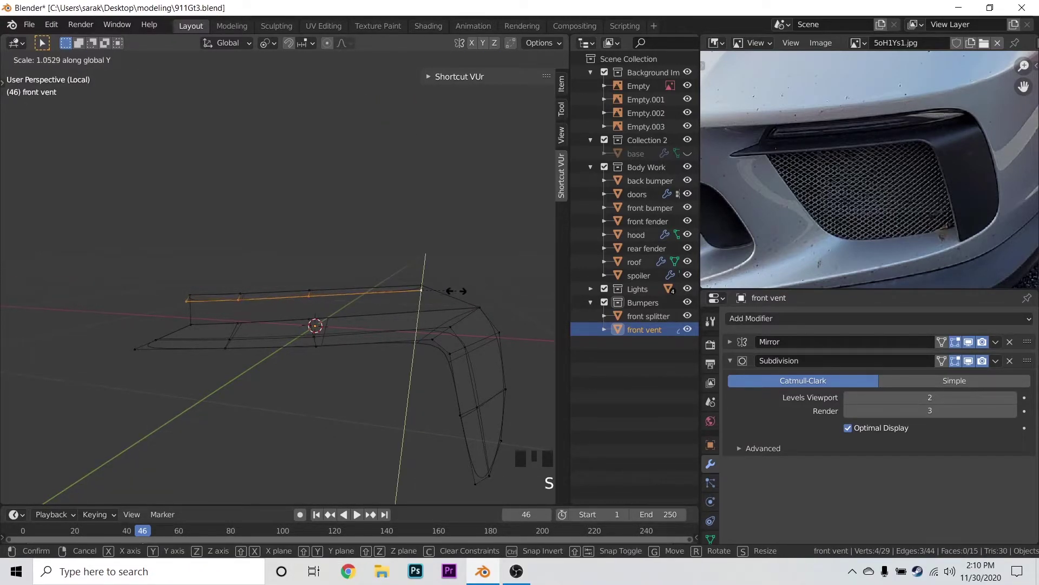
left_click(443, 292)
middle_click_drag(443, 293, 379, 304, "shift")
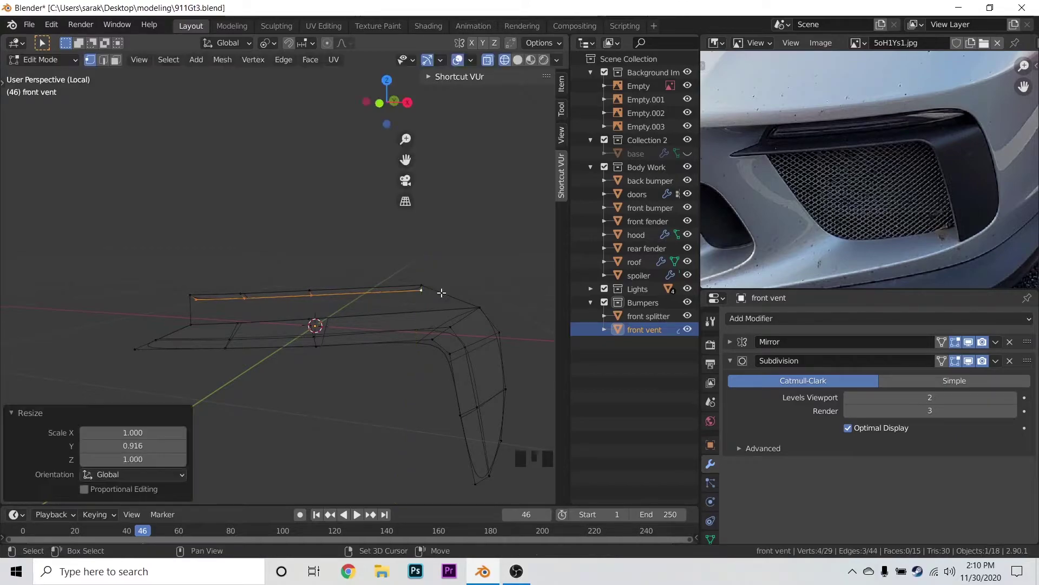
- Cut a loop close to the main strip's inner end and fill a face joining it to the upper slat's inner end
scroll(336, 303, "up", 2)
key("ctrl+r")
left_click(301, 299)
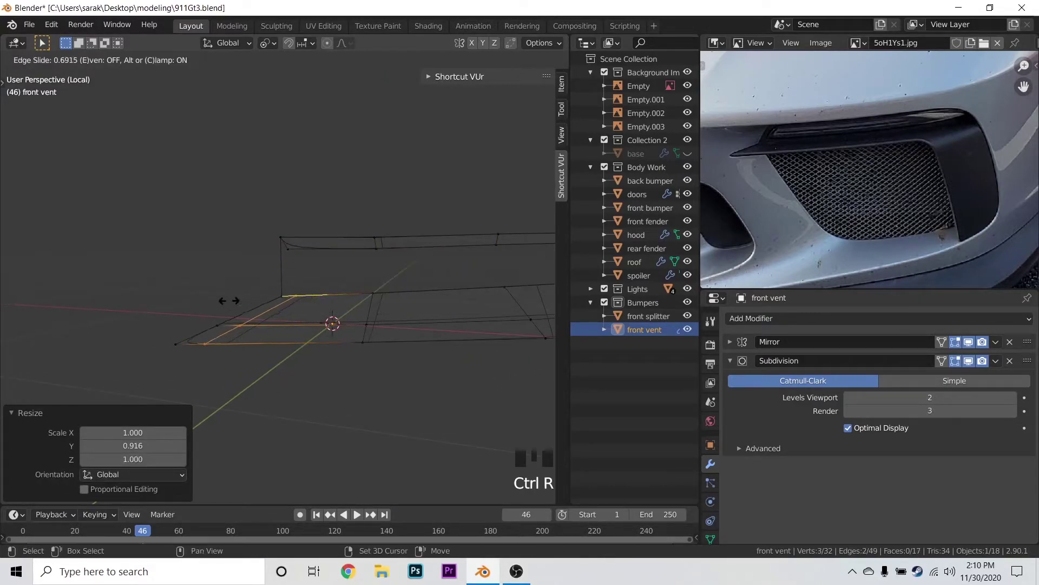
left_click(293, 300)
left_click(286, 249, "shift")
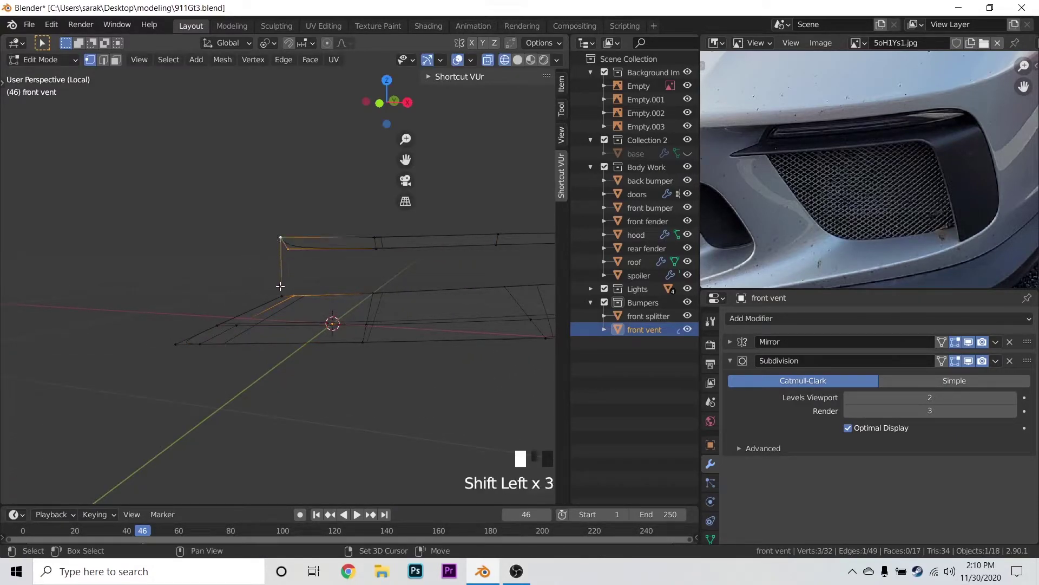
key("Tab")
- Add a centred loop cut across the main strip before its outer bend and slide its top vertex about 0.8 toward the outer corner
middle_click_drag(399, 254, 207, 279, "shift")
key("Tab")
key("ctrl+r")
left_click(333, 311)
right_click(416, 312)
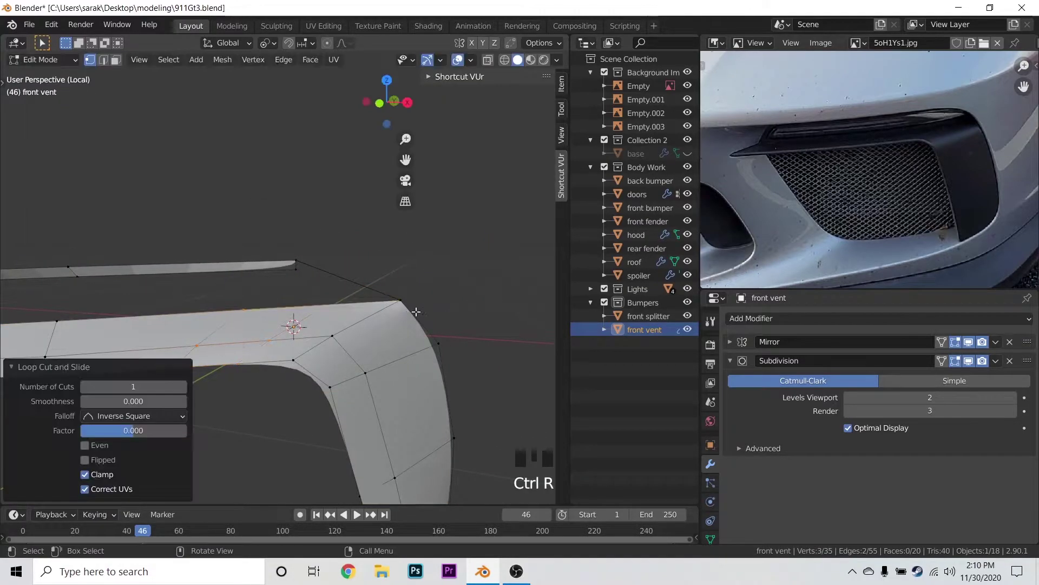
left_click(245, 306)
key("g")
key("g")
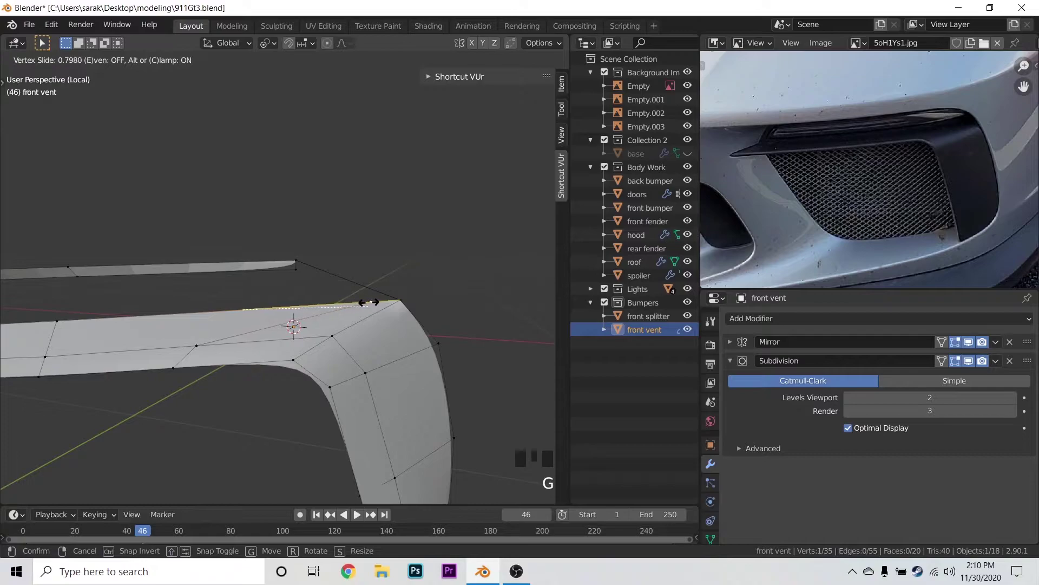
- Fill a face between the strip's outer corner vertices and the two end vertices of the upper slat
left_click(298, 273, "shift")
left_click(296, 267, "shift")
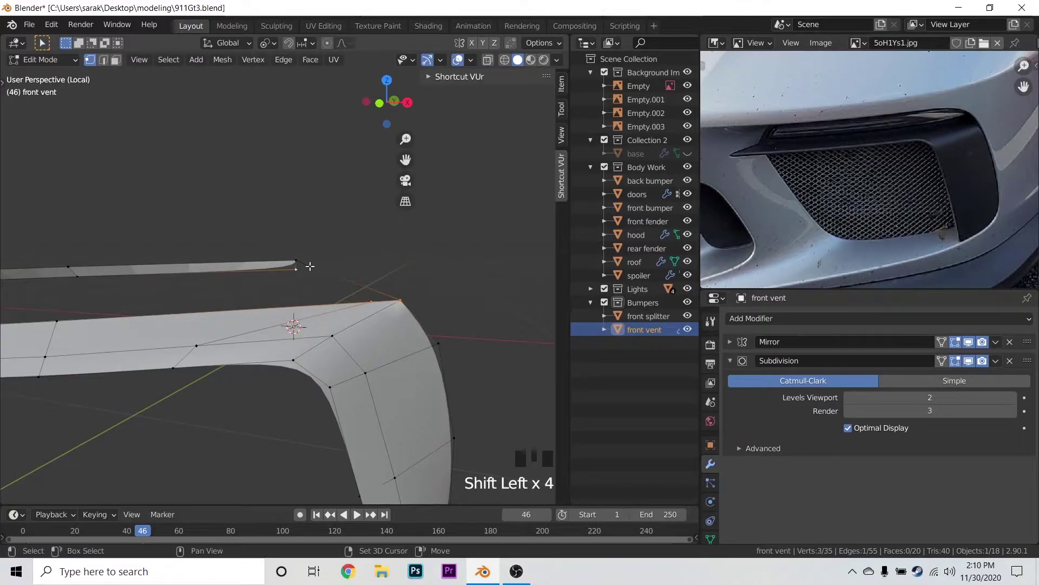
left_click(296, 261, "shift")
key("f")
key("Tab")
- Recalculate the normals of the whole vent mesh, shade the object smooth, and leave local view
key("Tab")
key("a")
key("ctrl+shift+n")
key("Tab")
right_click(350, 310)
left_click(350, 310)
key("slash")
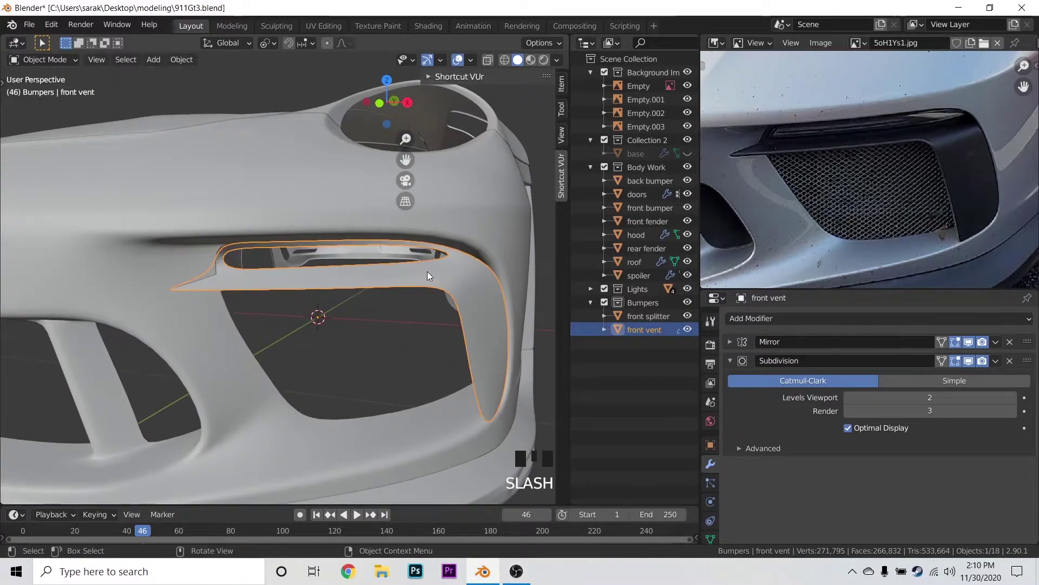
- Move the vertex at the vent's upper outer corner about 0.0021 m in Y and 0.0030 m in Z
key("a")
left_click(464, 268)
left_click(470, 268)
left_click(470, 268)
middle_click_drag(469, 268, 491, 272)
left_click(404, 311)
left_click(426, 305)
left_click(425, 305)
left_click(431, 306)
key("Tab")
key("g")
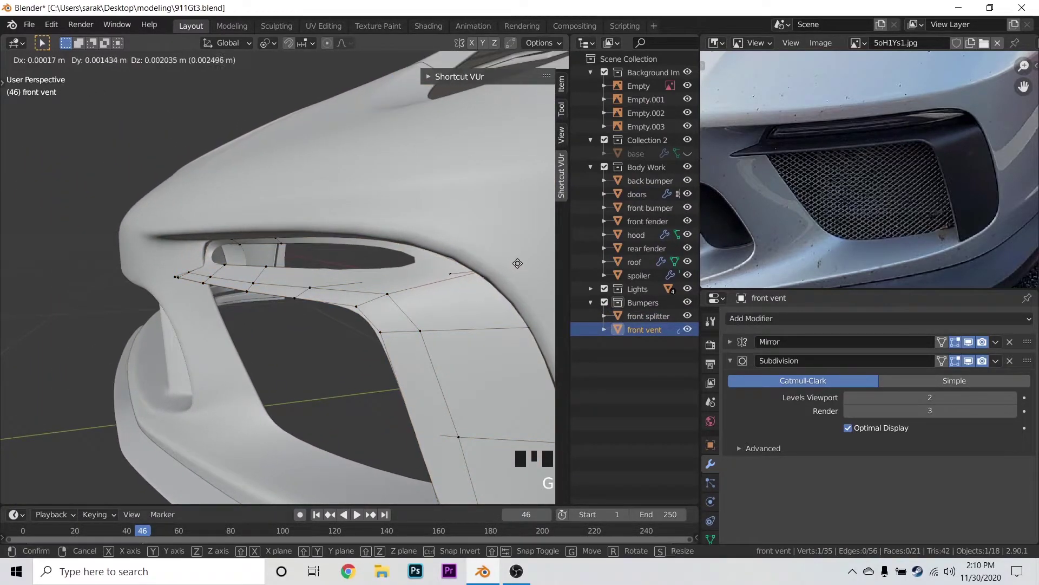
left_click(532, 241)
- Nudge the upper outer corner vertex slightly upward and save the file
middle_click_drag(532, 242, 551, 254)
key("g")
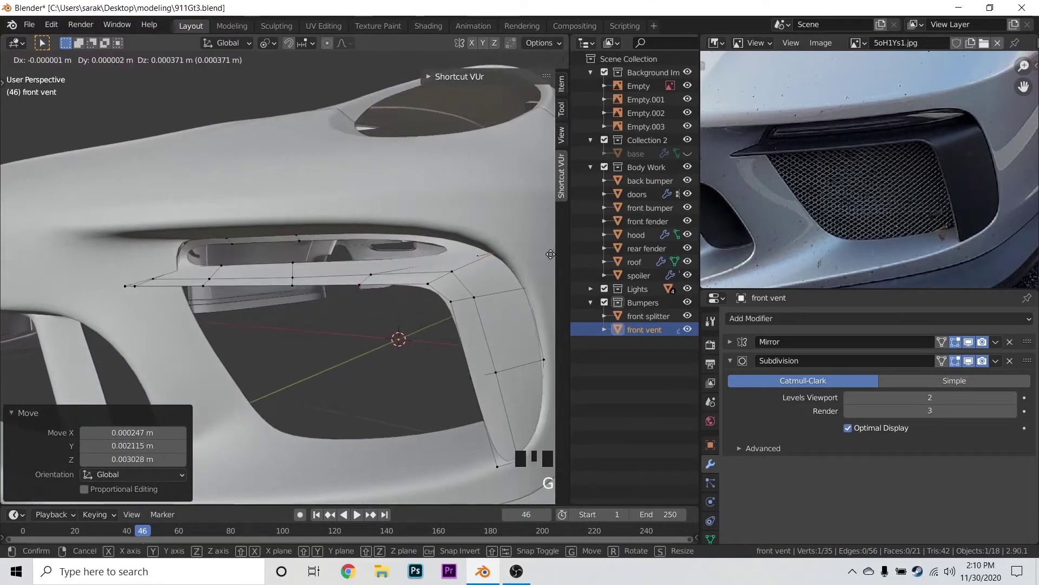
left_click(550, 250)
key("Tab")
key("a")
key("a")
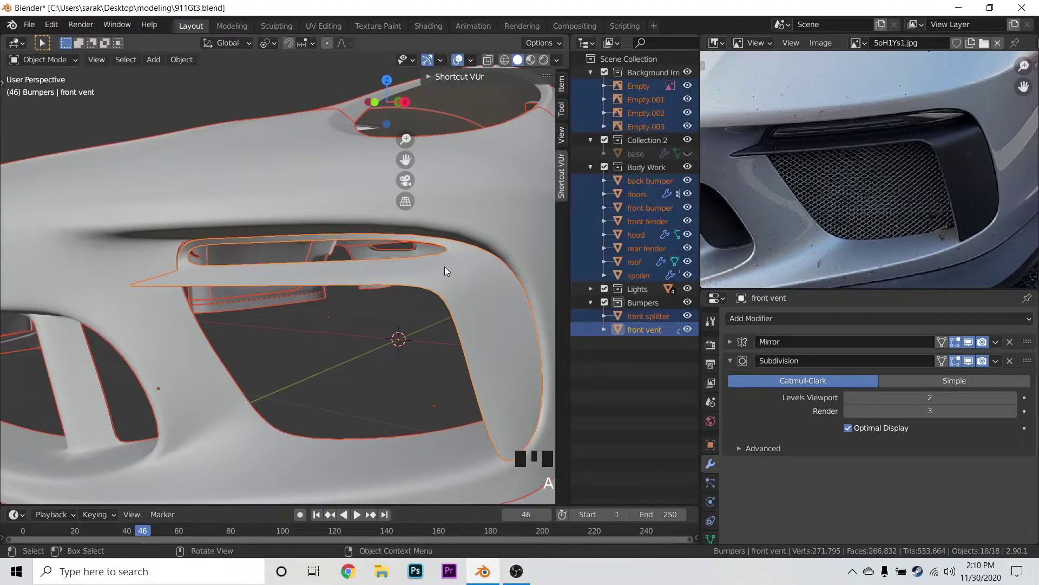
scroll(444, 266, "down", 3)
key("ctrl+s")
- Adjust the upper slat's vertices along X in wireframe, finishing with a selected pair
middle_click_drag(362, 277, 421, 284)
middle_click_drag(326, 270, 146, 273)
key("shift+z")
key("g")
key("x")
left_click(232, 229)
left_click(256, 202, "shift")
key("g")
key("x")
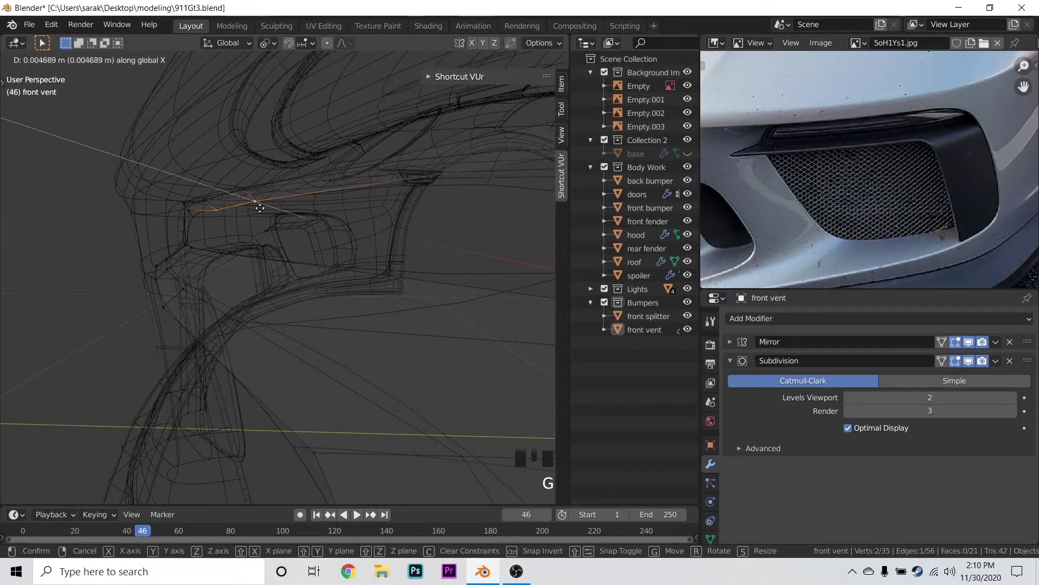
left_click(54, 204)
- Move the selected pair of upper slat vertices about -0.0058 m in Y, with a further free adjustment against the bumper
middle_click_drag(260, 254, 271, 238)
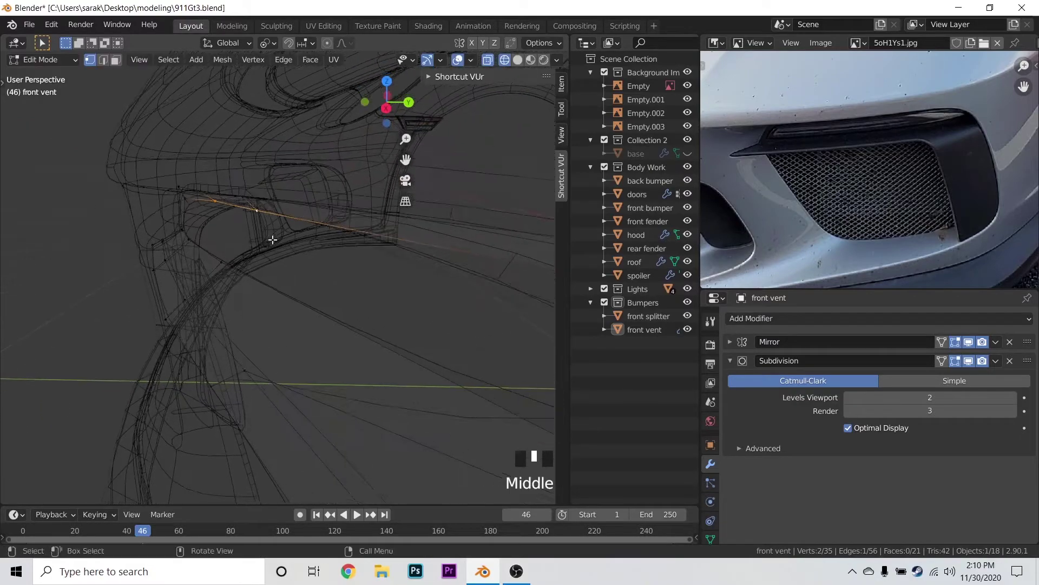
key("g")
key("y")
left_click(237, 243)
key("z")
left_click(287, 246)
key("g")
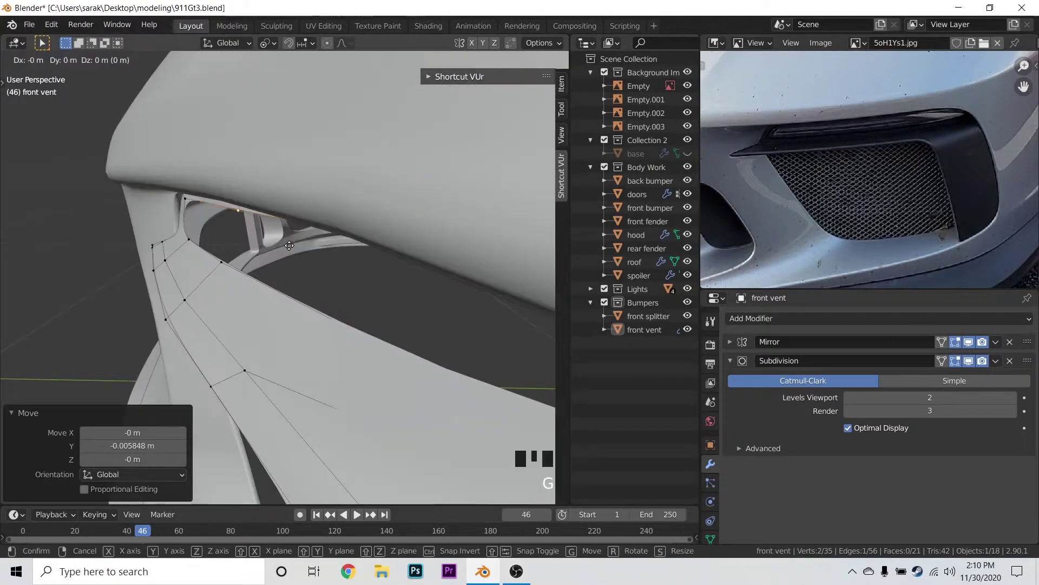
left_click(263, 244)
- Select a single top vertex near the slat's outer end and move it about -0.0031 m in Y
mouse_move(262, 243)
middle_mouse_down()
mouse_move(337, 190)
mouse_move(235, 208)
middle_mouse_up()
key("z")
left_click(238, 187)
left_click(295, 176)
key("z")
left_click(351, 170)
middle_click_drag(352, 170, 313, 190)
key("g")
key("y")
left_click(207, 204)
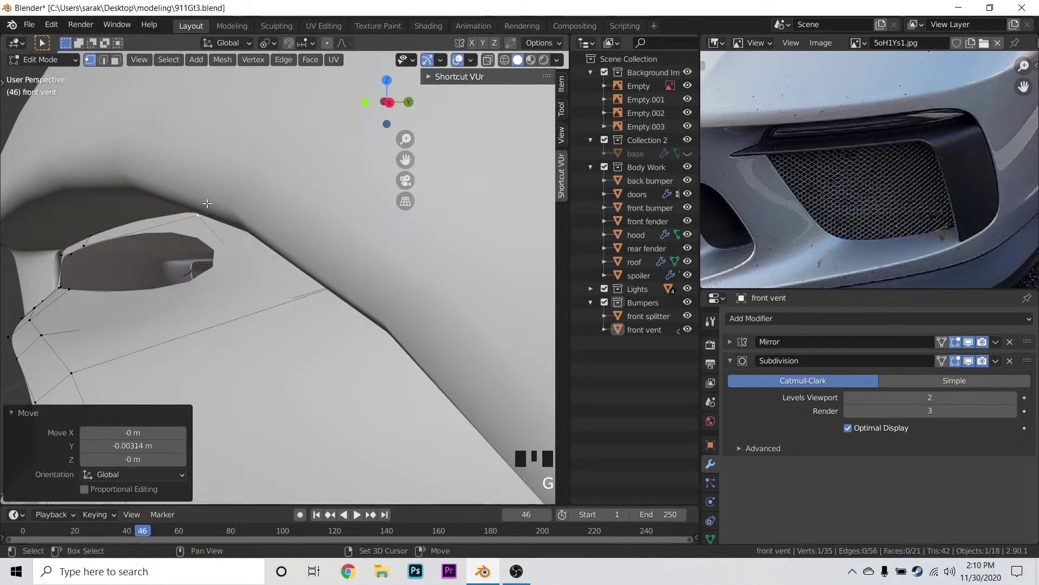
- Leave edit mode, deselect everything, and save the file
key("Tab")
scroll(207, 204, "down", 2)
key("a")
key("a")
middle_click_drag(206, 203, 254, 270)
key("ctrl+s")
scroll(291, 207, "down", 3)
- Slide the vertices at the upper slat's inner corner along their edges to reshape the opening's inner end
key("Tab")
key("g")
key("g")
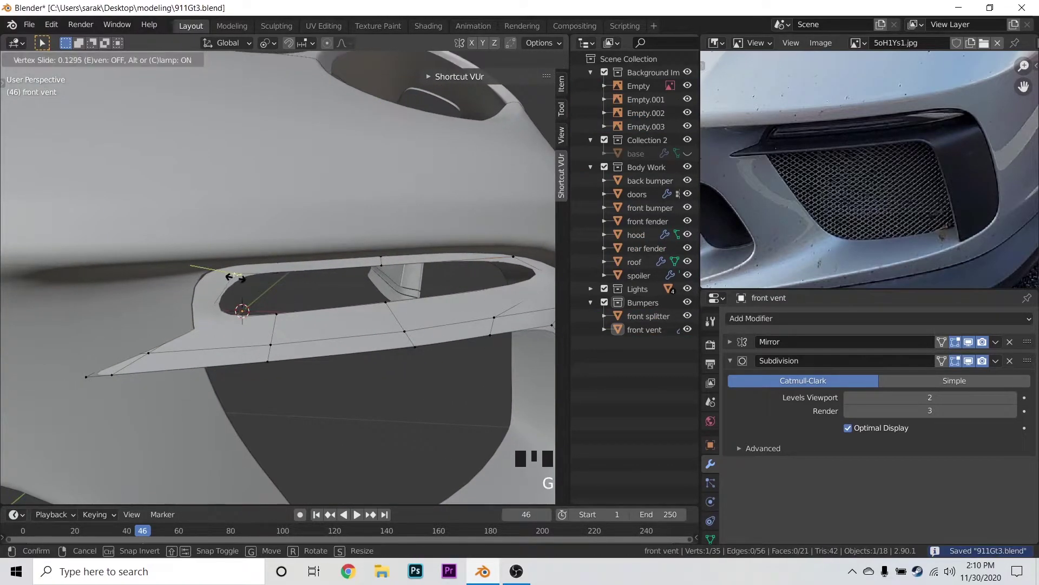
left_click(233, 277)
key("g")
key("g")
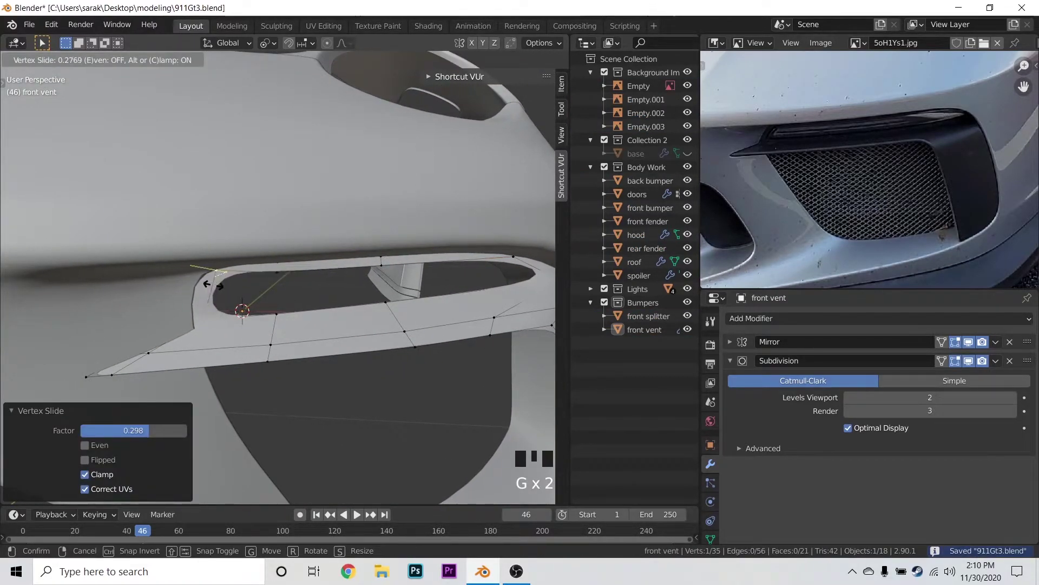
key("g")
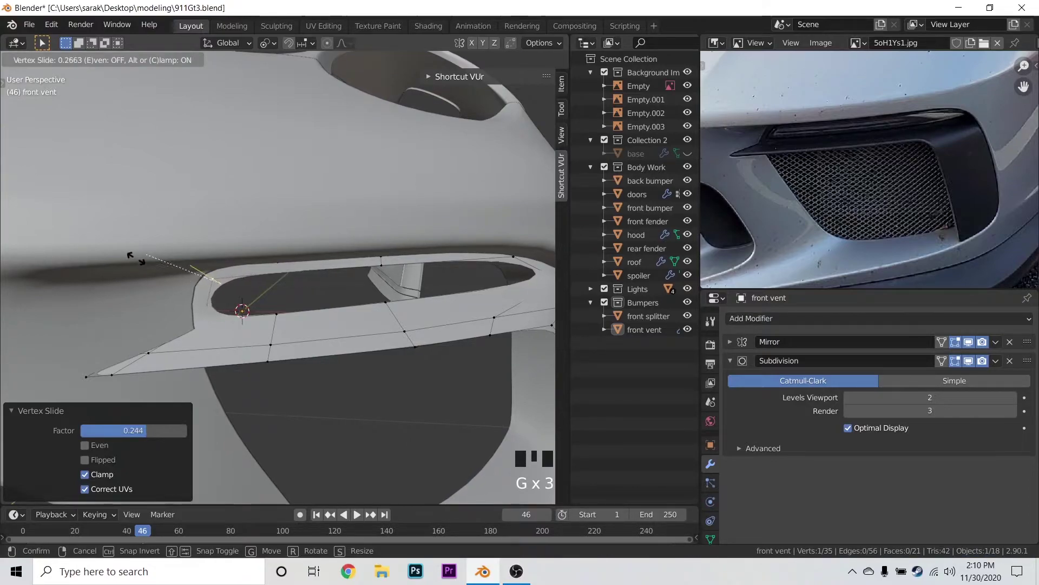
left_click(228, 295)
- Add a loop cut across the face joining the slat and main strip at the opening's inner end
key("Tab")
key("Tab")
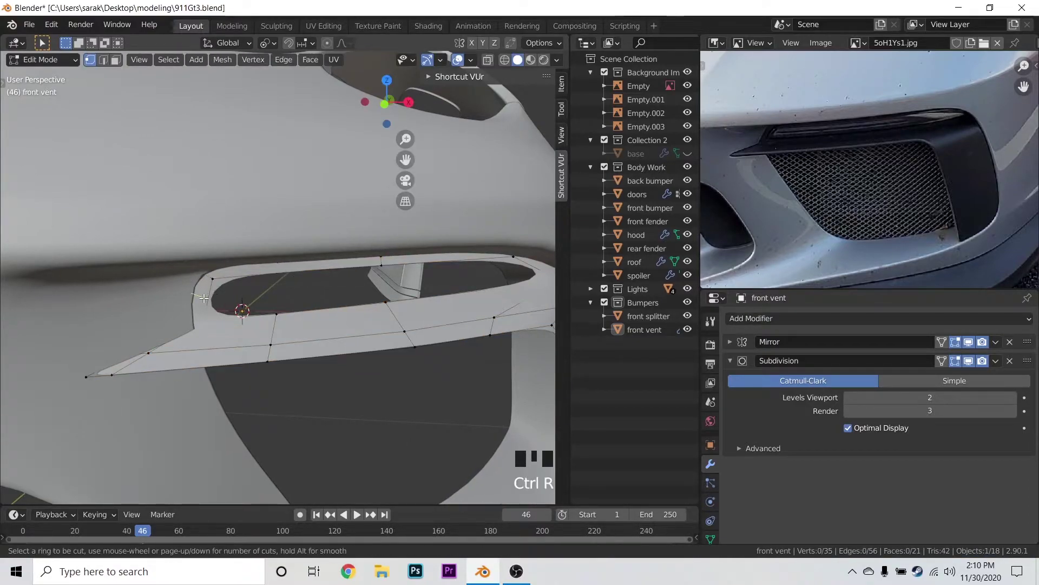
left_click(203, 297)
left_click(215, 318)
- Add a loop cut through the upper slat's outer end, slide it towards the corner, then leave edit mode and deselect everything
key("Tab")
middle_click_drag(318, 297, 183, 315, "shift")
key("Tab")
key("ctrl+r")
left_click(311, 300)
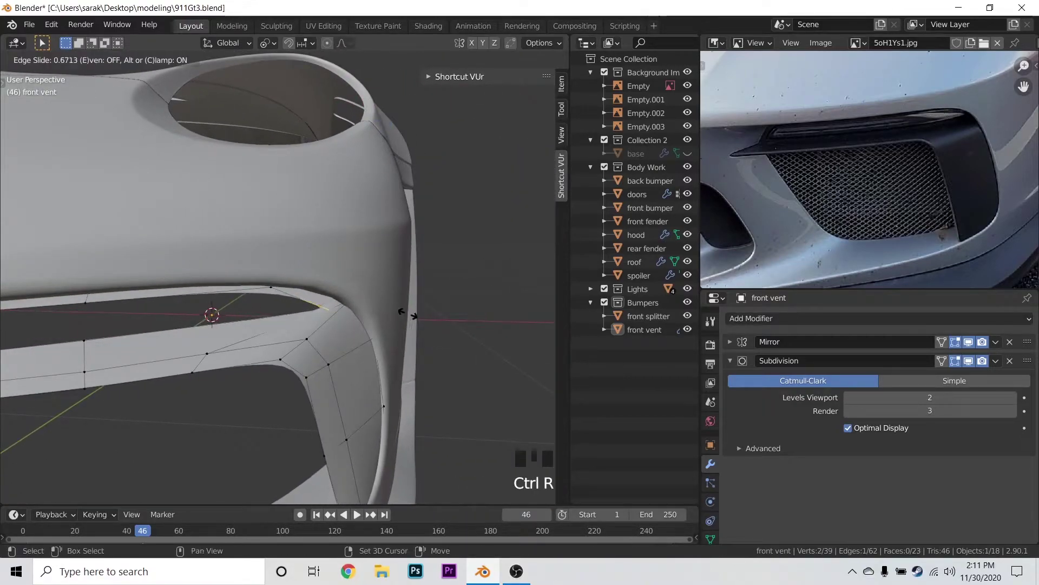
left_click(447, 322)
key("Tab")
key("a")
key("a")
key("a")
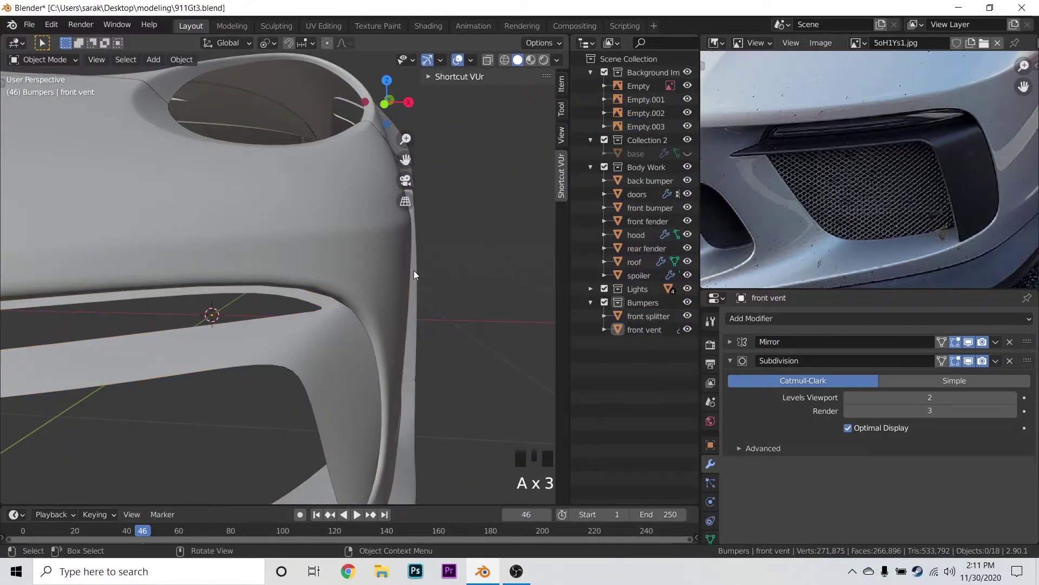
- Shift one vertex of the upper slat near the opening's outer end, then leave edit mode and save the file
scroll(327, 285, "up", 2)
key("Tab")
left_click(271, 294)
key("g")
left_click(275, 314)
key("Tab")
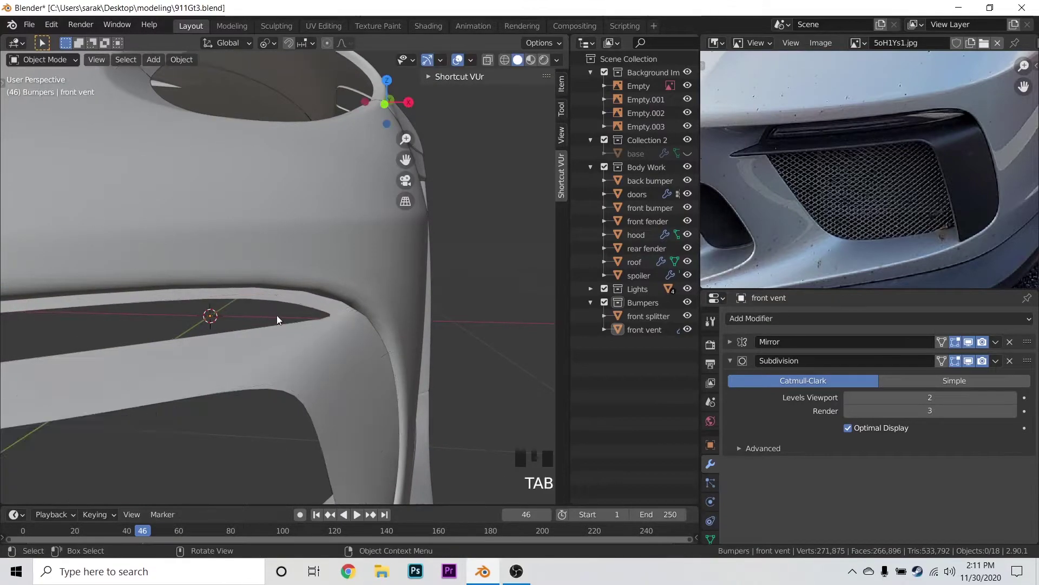
scroll(392, 289, "down", 2)
key("ctrl+s")
- Examine the vent trim's inner end in and out of edit mode, and save the file
middle_click_drag(392, 293, 303, 333)
scroll(239, 299, "up", 2)
key("Tab")
key("Tab")
scroll(775, 145, "up", 2)
key("Tab")
middle_click_drag(503, 340, 398, 328)
key("Tab")
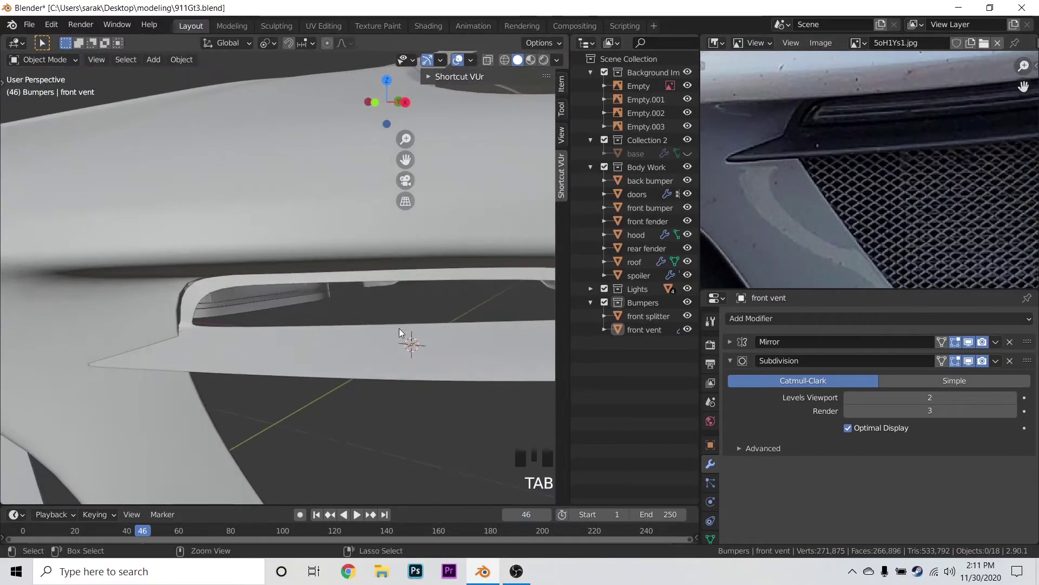
key("ctrl+s")
- Extrude the trim's lower inner edge slightly towards the vent opening in front view and move it about 0.0012 m in Y
scroll(399, 328, "down", 3)
key("Tab")
middle_click_drag(488, 352, 432, 277, "shift")
key("KP_1")
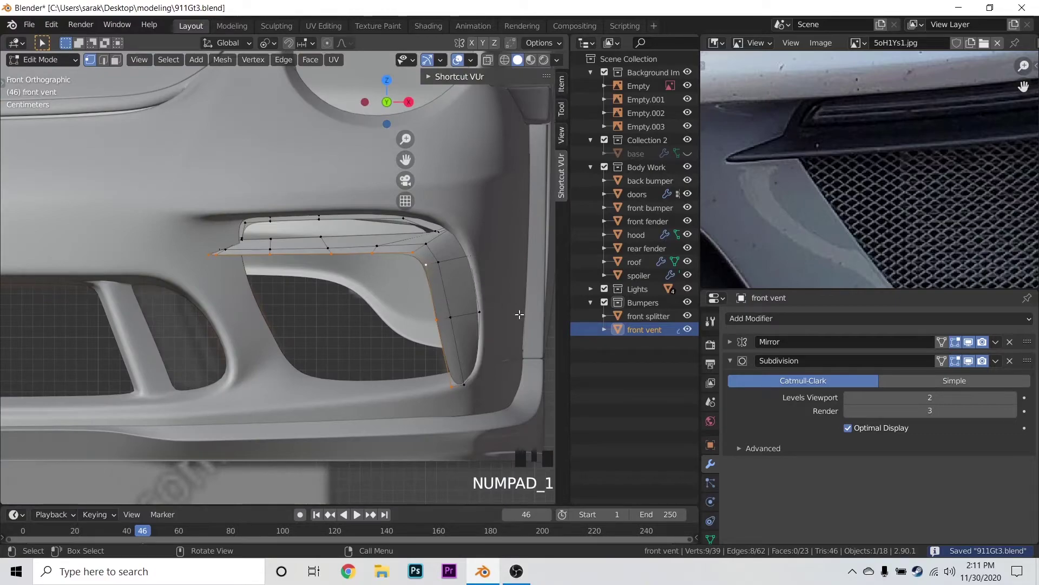
key("e")
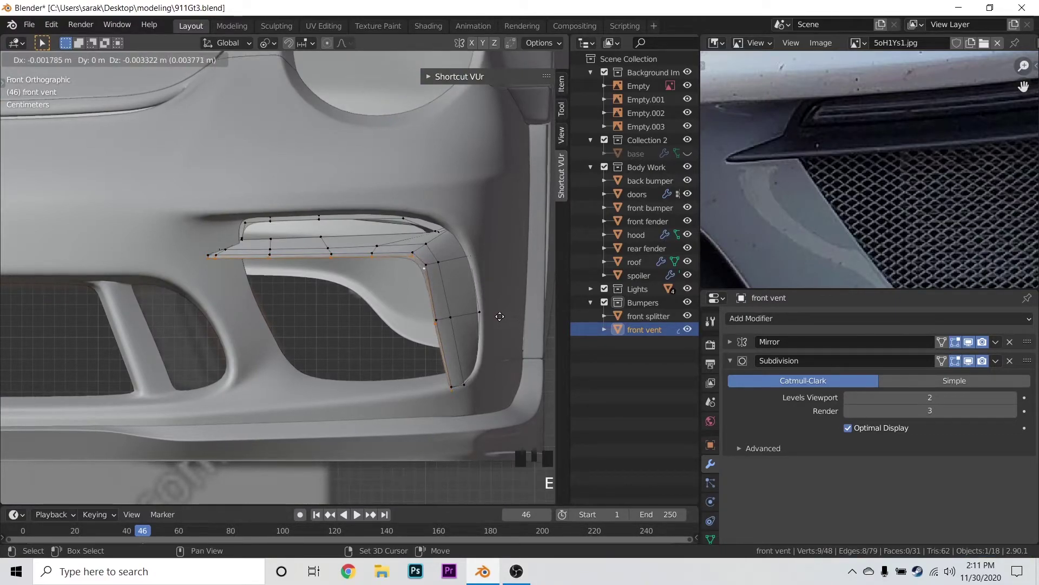
left_click(492, 316)
middle_click_drag(507, 315, 406, 228)
key("g")
left_click(371, 328)
- Add a loop cut along the trim's narrow extruded lip, then leave edit mode and deselect everything
scroll(412, 218, "up", 2)
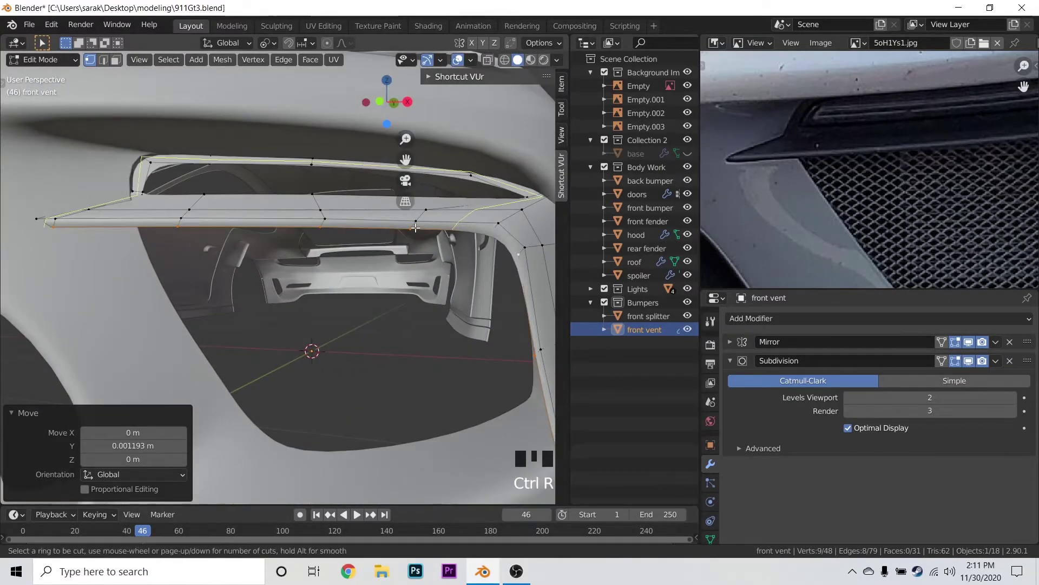
left_click(420, 220)
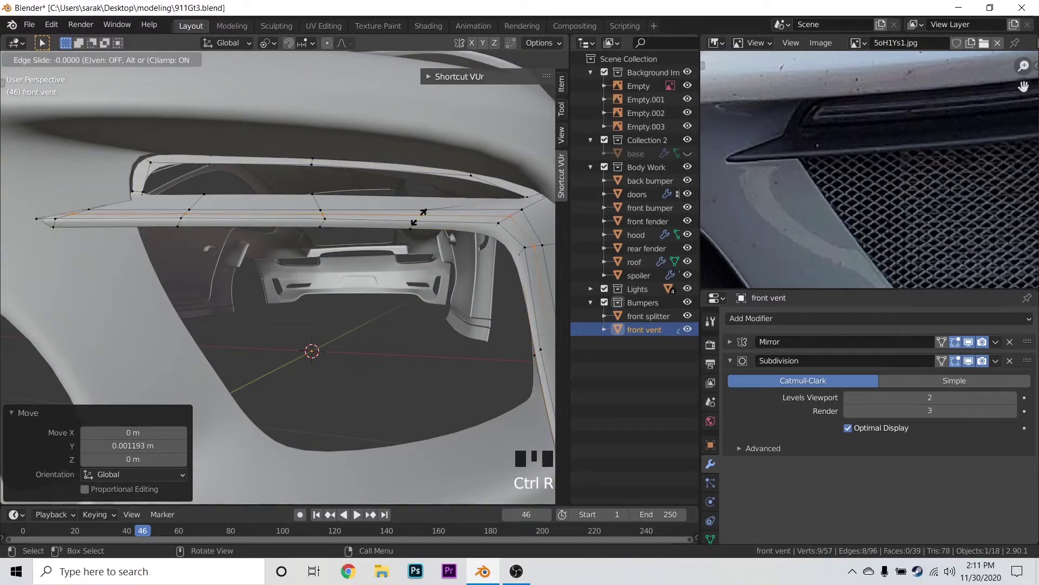
left_click(401, 262)
key("Tab")
key("a")
key("a")
key("a")
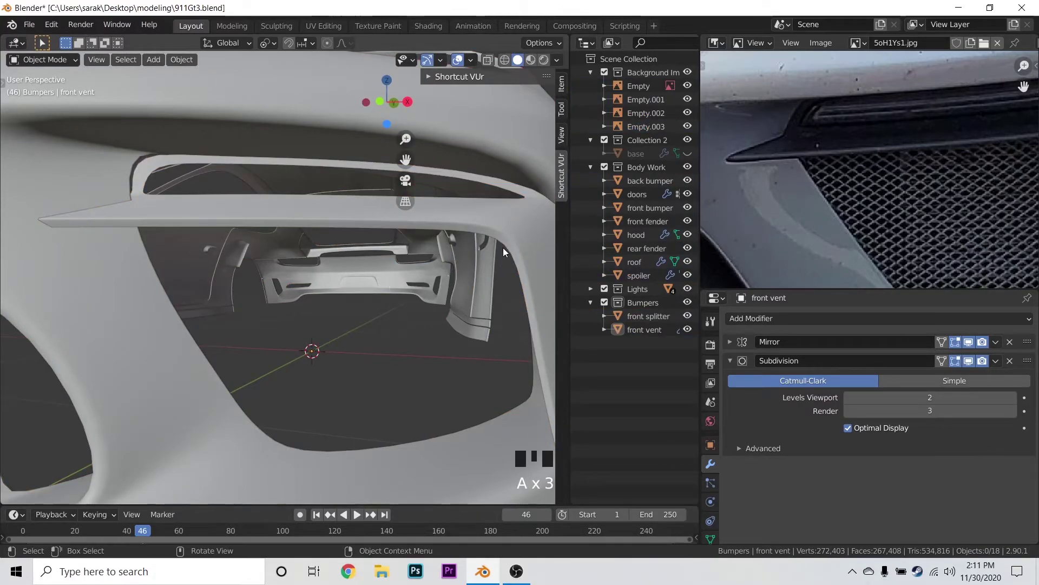
- Extrude the trim's inner lip edge about 0.09 m back along Y and return to solid shading
key("Tab")
left_click(477, 262)
middle_click_drag(477, 263, 361, 274)
key("e")
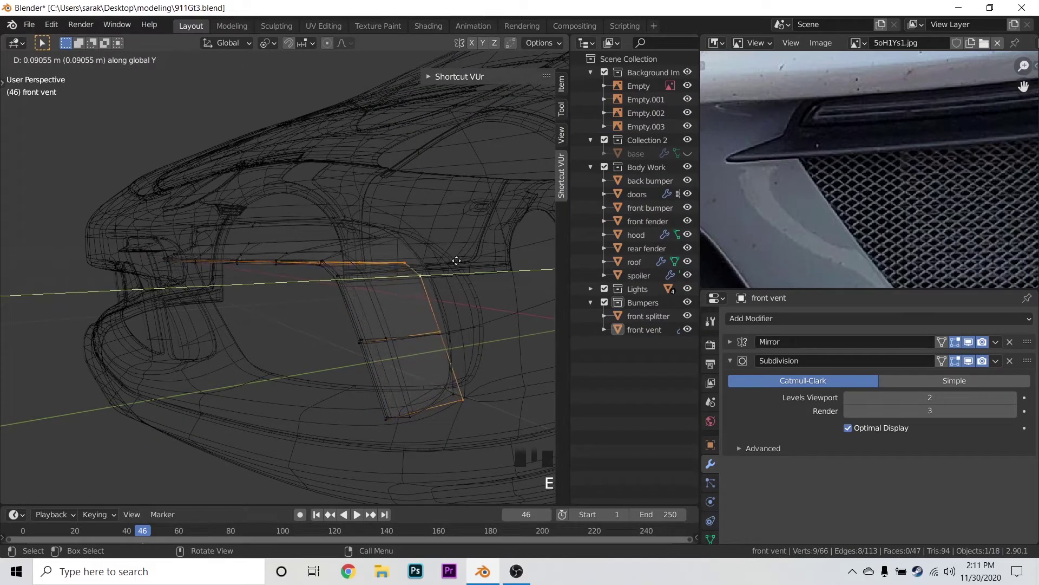
left_click(455, 263)
mouse_move(454, 264)
middle_mouse_down()
mouse_move(517, 283)
mouse_move(482, 303)
middle_mouse_up()
key("z")
left_click(536, 287)
key("Tab")
key("Tab")
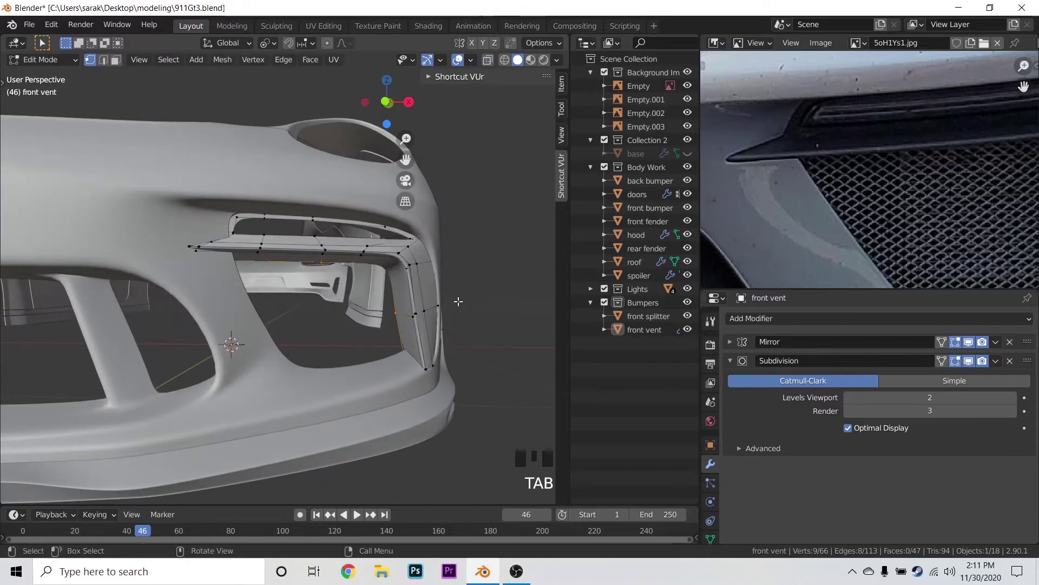
- Edge-slide the extruded rear edge by a factor of 0.192, then leave edit mode and deselect everything
key("g")
key("g")
left_click(479, 307)
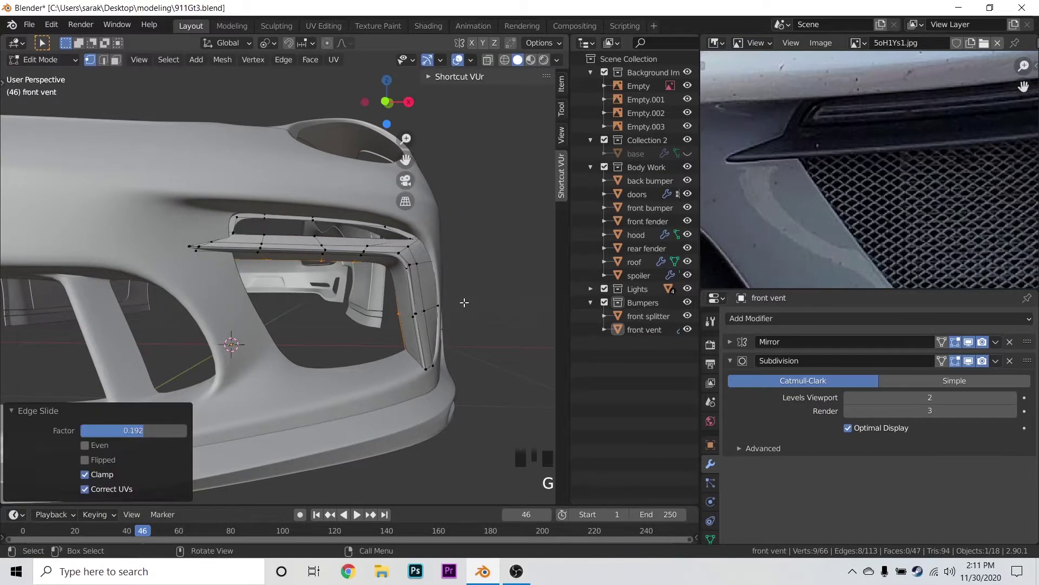
middle_click_drag(478, 307, 323, 290)
key("Tab")
key("a")
key("a")
key("a")
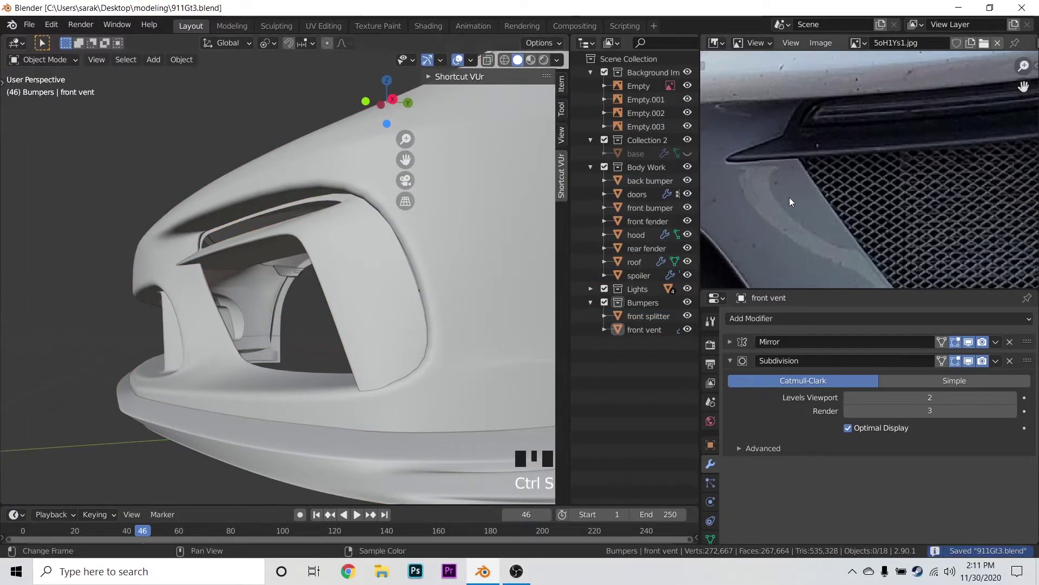
- Save the file and compare the vent trim's depth from several angles with the reference photo
scroll(239, 293, "down", 4)
middle_click_drag(238, 294, 339, 311)
middle_click_drag(804, 203, 865, 146)
middle_click_drag(356, 273, 491, 252)
key("ctrl+s")
middle_click_drag(785, 192, 790, 165)
middle_click_drag(791, 165, 750, 281)
middle_click_drag(706, 54, 772, 72)
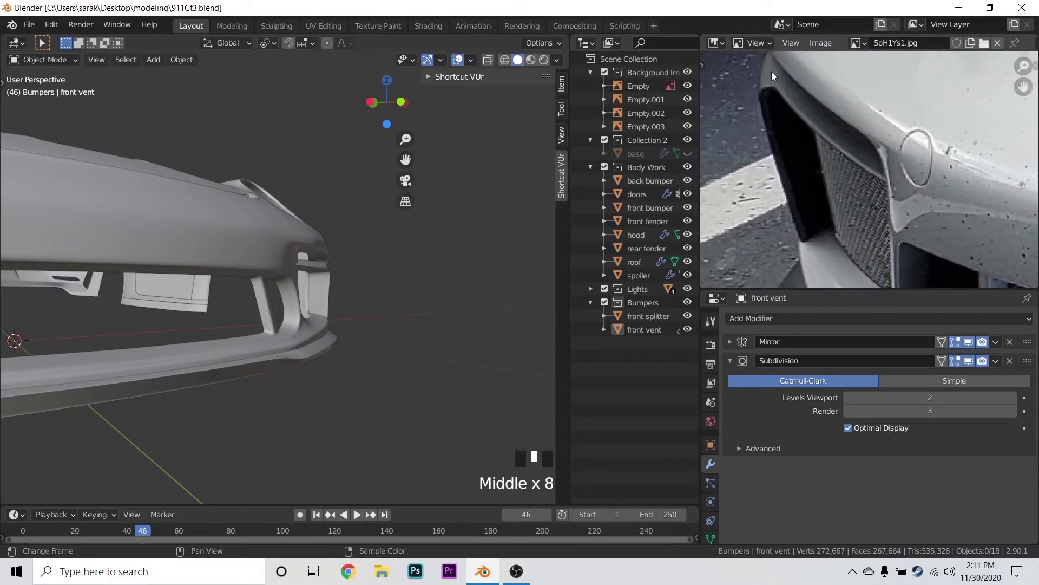
middle_click_drag(329, 259, 253, 273)
middle_click_drag(346, 310, 333, 287)
- Extrude the upper slat opening's inner edge loop in place and change the transform pivot point
scroll(226, 324, "up", 2)
scroll(429, 275, "up", 2)
left_click(323, 250)
key("Tab")
middle_click_drag(323, 250, 459, 291, "shift")
scroll(297, 267, "up", 2)
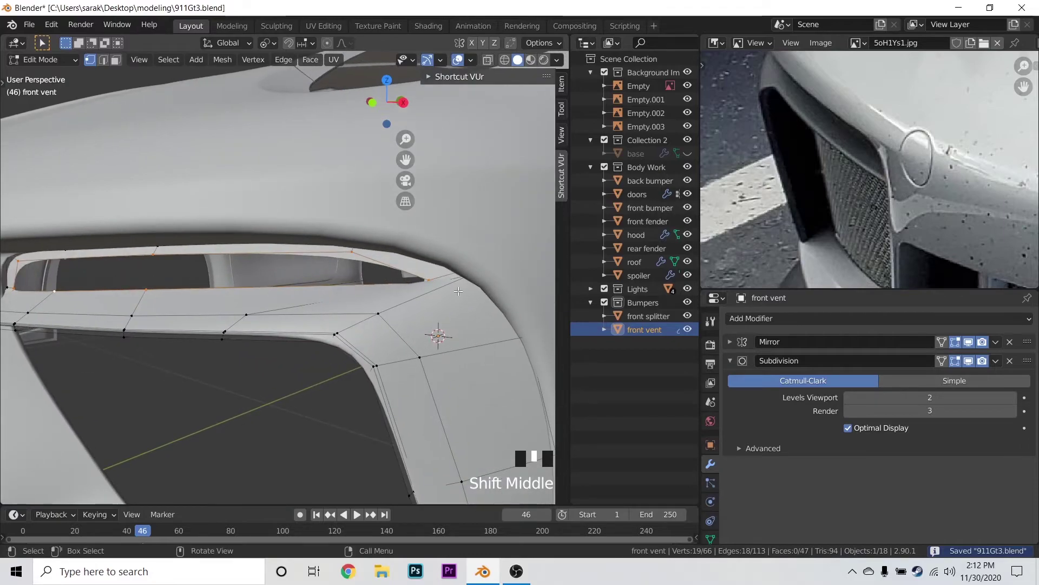
key("e")
right_click(508, 260)
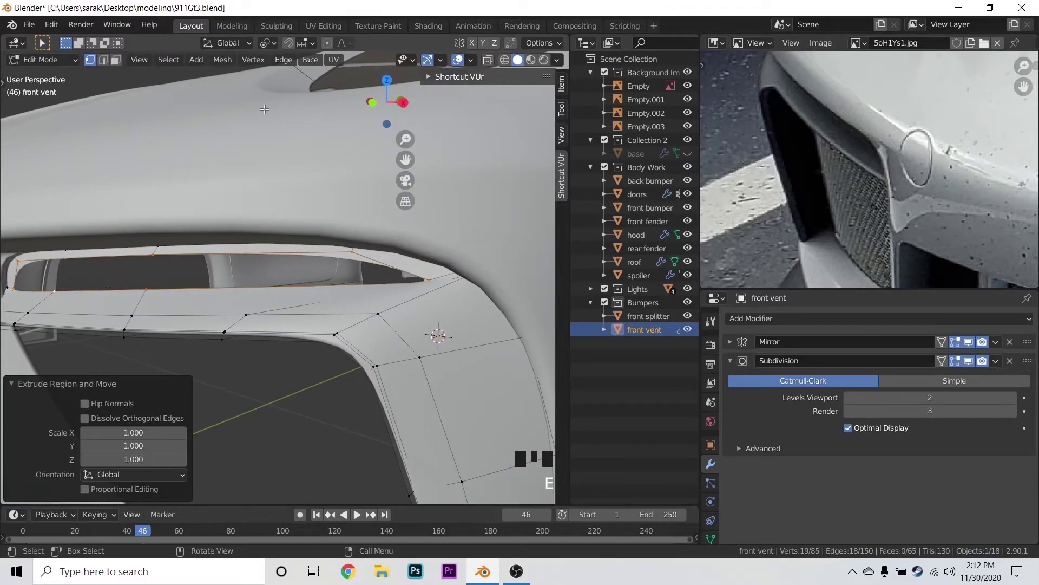
left_click(266, 42)
left_click(303, 88)
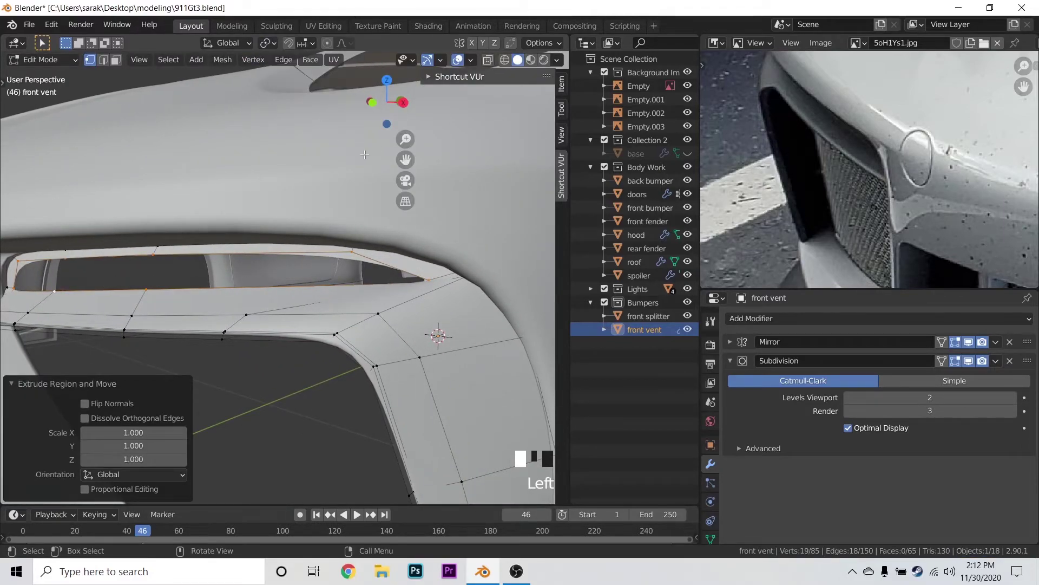
- Scale the extruded opening loop along Z and adjust its height to form a thin inner rim
left_click(453, 239)
key("s")
key("z")
left_click(427, 248)
key("g")
key("z")
left_click(425, 243)
- Scale the opening's inner loop to 0.979 in Z and raise it slightly
key("s")
key("z")
left_click(470, 247)
key("g")
key("z")
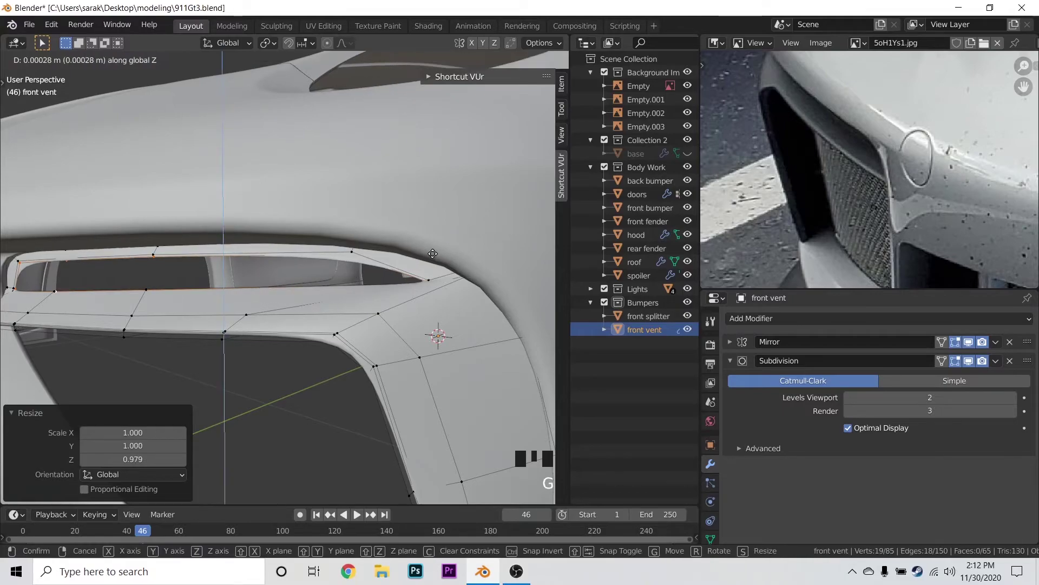
left_click(434, 244)
- Scale the opening's inner loop uniformly and move it about 0.0003 m in Z
key("s")
left_click(426, 255)
key("g")
key("z")
left_click(416, 252)
- Extrude the upper opening's inner loop about 0.023 m back along Y
middle_click_drag(417, 255, 335, 271)
key("g")
key("y")
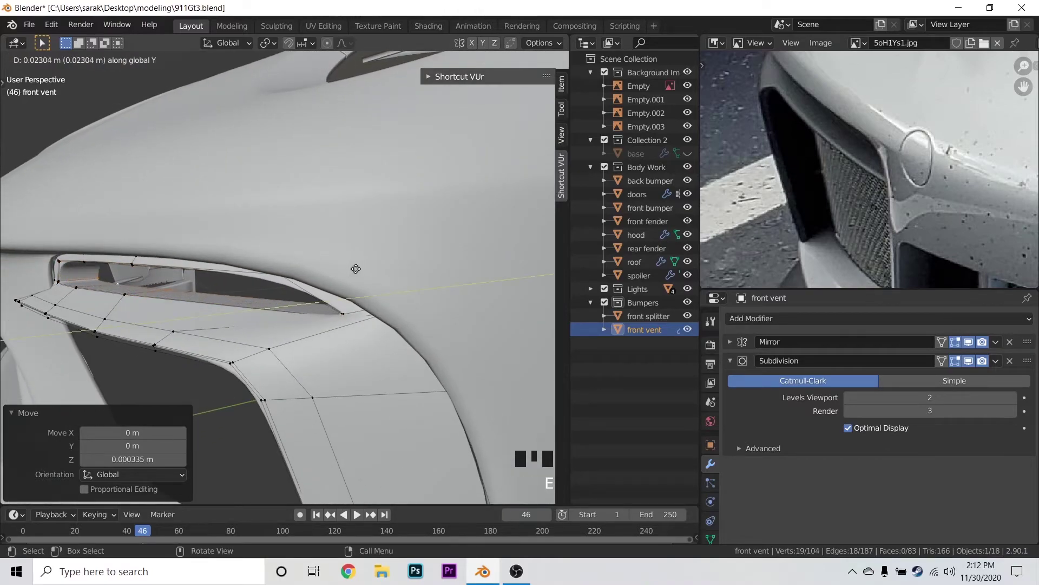
left_click(359, 268)
- Add a loop cut around the opening's extruded wall and slide it towards one edge, then leave edit mode and save the file
key("ctrl+r")
left_click(90, 277)
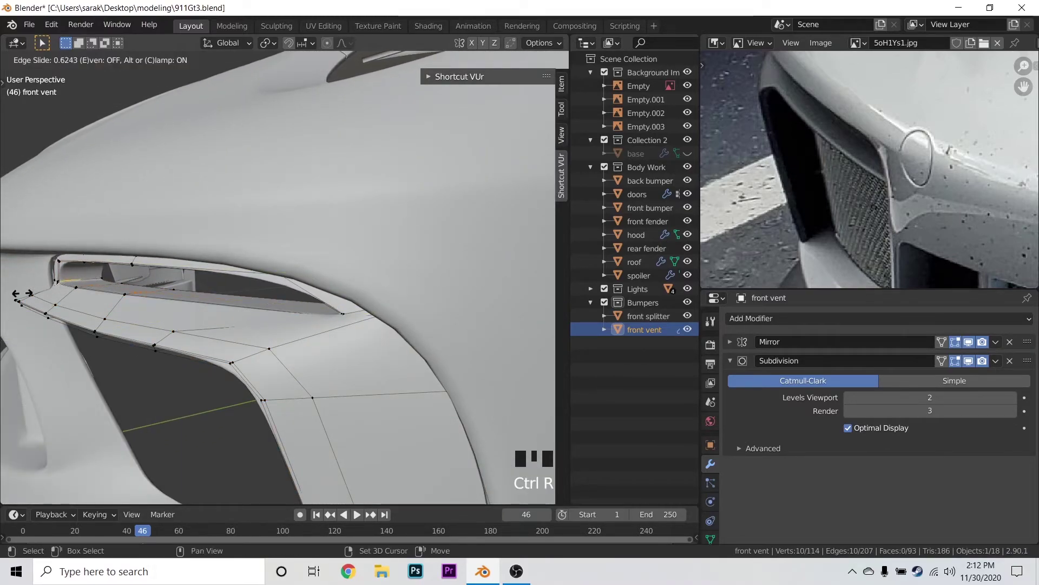
left_click(566, 300)
key("Tab")
key("a")
key("a")
key("ctrl+s")
scroll(303, 290, "down", 1)
middle_click_drag(304, 290, 403, 276)
scroll(243, 288, "down", 1)
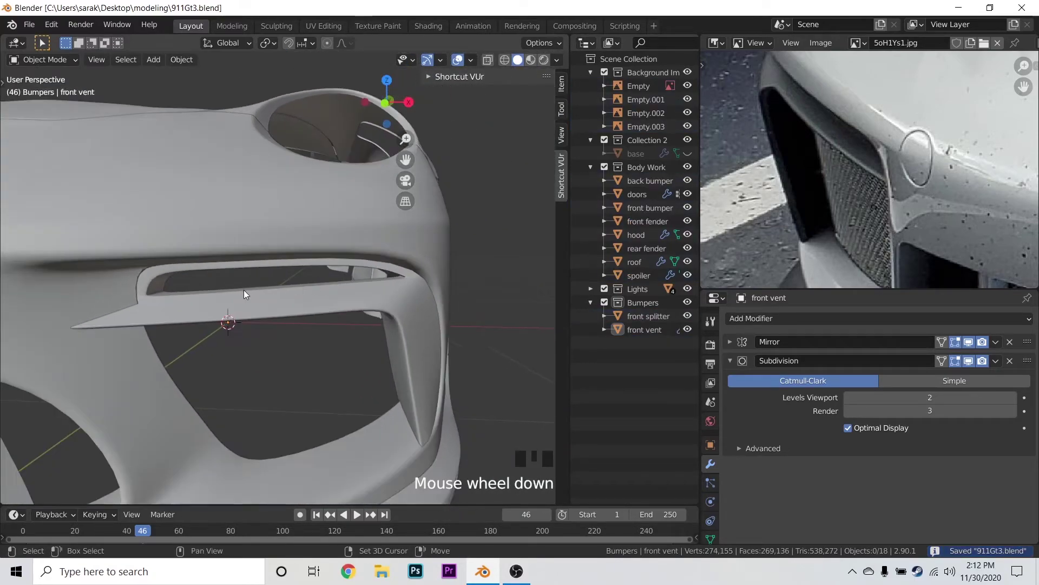
- Add a centred loop cut across the front vent's upper slat near its inner corner, using wireframe view, and leave edit mode
scroll(368, 288, "up", 4)
left_click(330, 285)
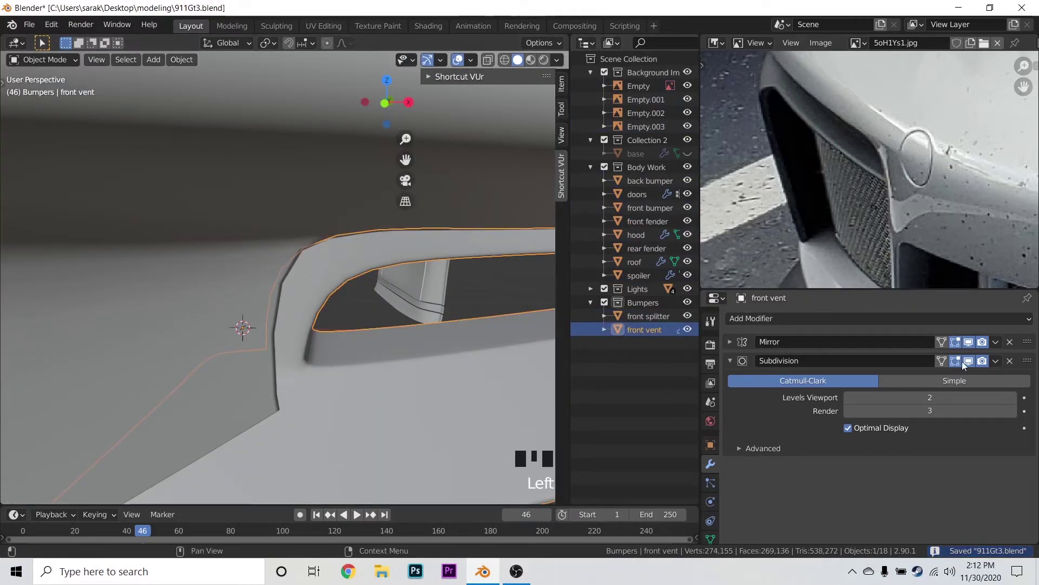
left_click(848, 397)
key("Tab")
key("shift+z")
key("a")
key("ctrl+r")
left_click(433, 250)
right_click(433, 250)
key("shift+z")
key("Tab")
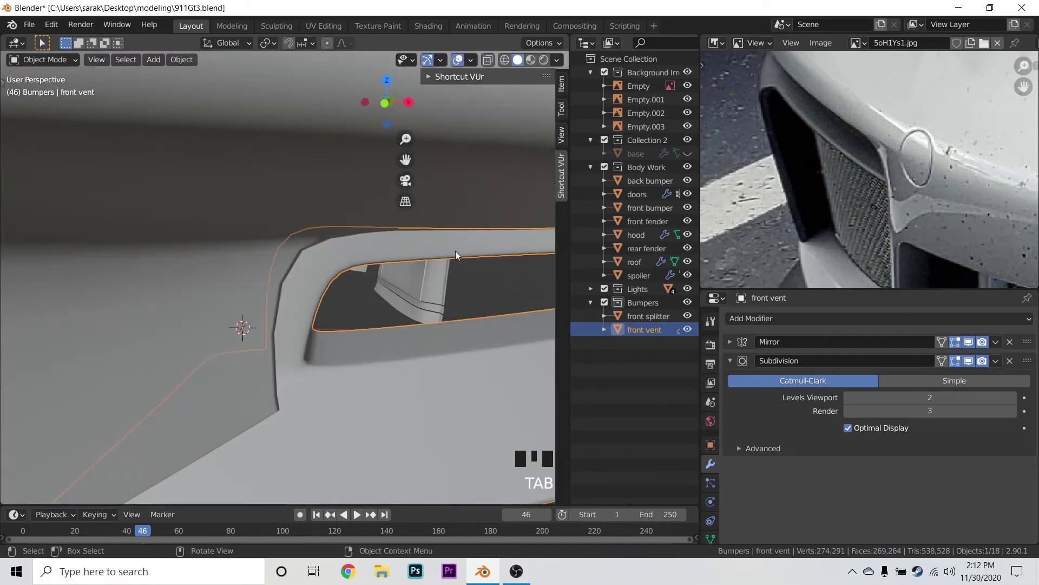
- Deselect everything and save the file
key("a")
key("a")
key("a")
key("ctrl+s")
middle_click_drag(955, 200, 853, 188)
scroll(960, 182, "down", 1)
scroll(485, 281, "down", 6)
key("ctrl+s")
- Examine the whole car front and compare its bumper openings and hood grille area with the reference photo
scroll(485, 281, "down", 4)
middle_click_drag(485, 283, 447, 295)
scroll(369, 299, "down", 3)
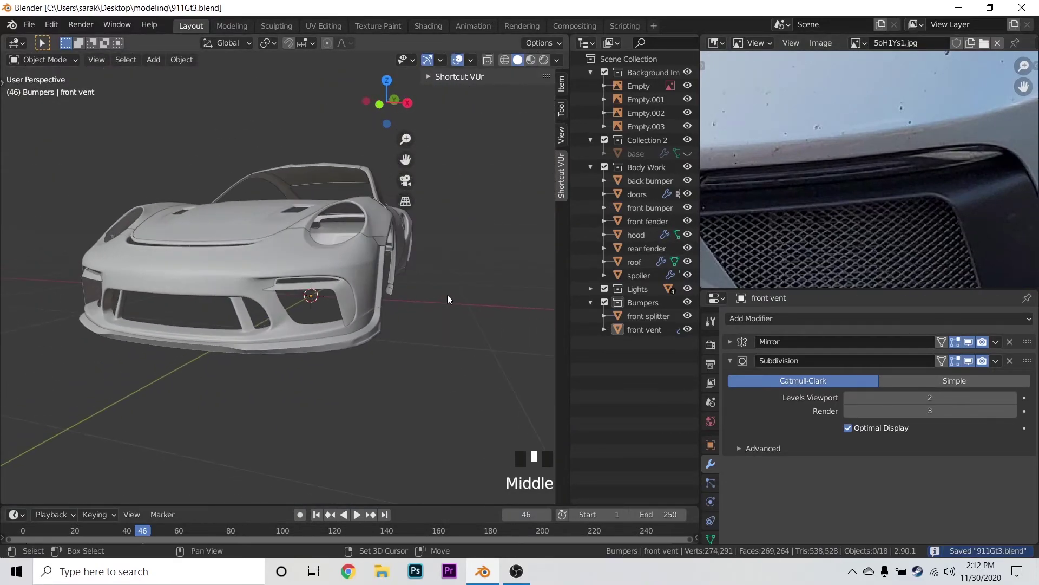
scroll(446, 325, "down", 4)
middle_click_drag(446, 345, 556, 323)
scroll(922, 216, "up", 2)
scroll(921, 216, "down", 6)
middle_click_drag(906, 216, 914, 193)
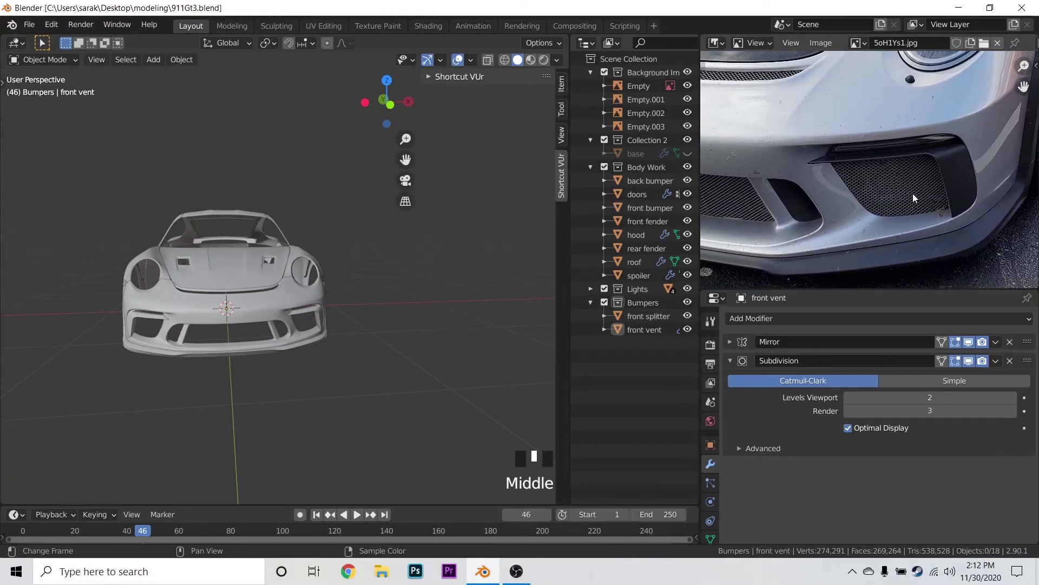
scroll(909, 195, "up", 3)
middle_click_drag(894, 237, 1020, 147)
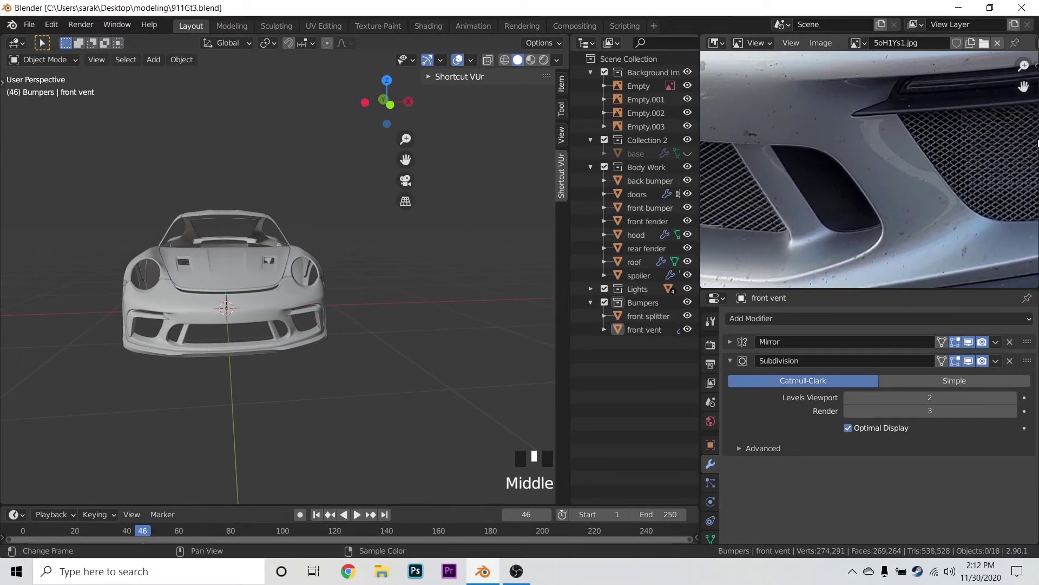
middle_click_drag(759, 207, 858, 214)
scroll(851, 194, "down", 4)
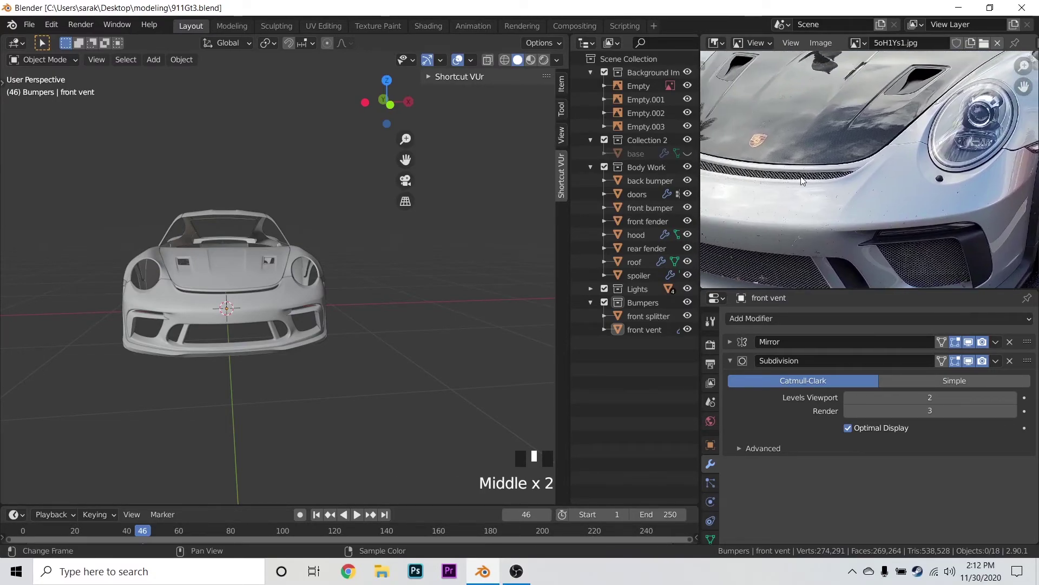
- Save the file, then edit the front vent and slide a vertex on its outer rim along its edge
scroll(901, 189, "down", 2)
key("ctrl+s")
middle_click_drag(372, 301, 359, 355)
scroll(431, 372, "up", 3)
mouse_move(431, 373)
middle_mouse_down("shift")
mouse_move(347, 323)
mouse_move(387, 307)
mouse_move(375, 301)
middle_mouse_up("shift")
left_click(388, 248)
key("Tab")
key("z")
left_click(415, 290)
key("z")
key("g")
key("g")
left_click(459, 245)
- Select the vertex at the front vent's lower outer corner and vertex-slide it twice to follow the bumper opening
middle_click_drag(459, 245, 390, 295, "shift")
key("z")
left_click(372, 318)
key("z")
key("g")
key("g")
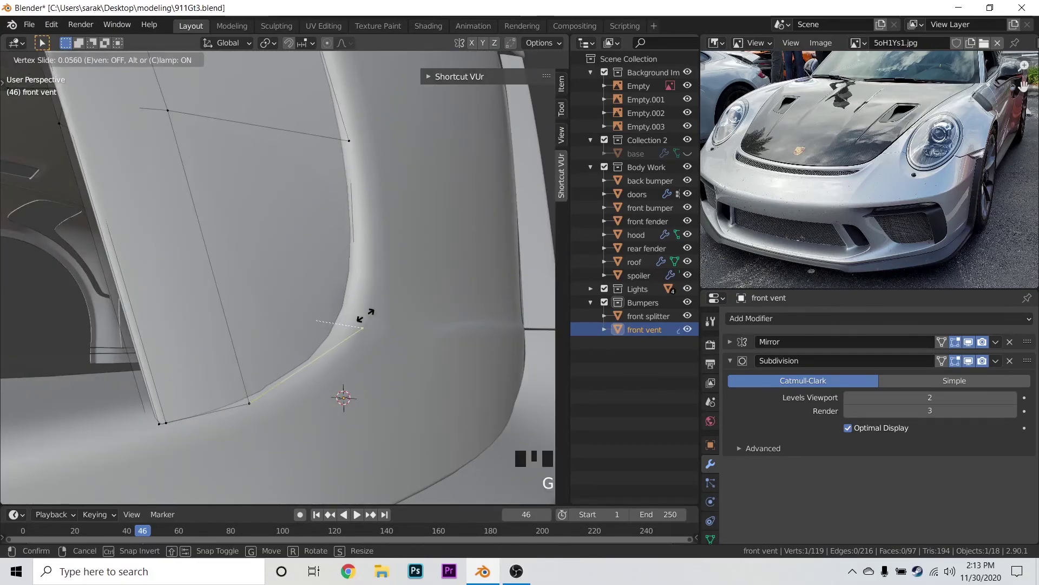
left_click(311, 297)
key("g")
key("g")
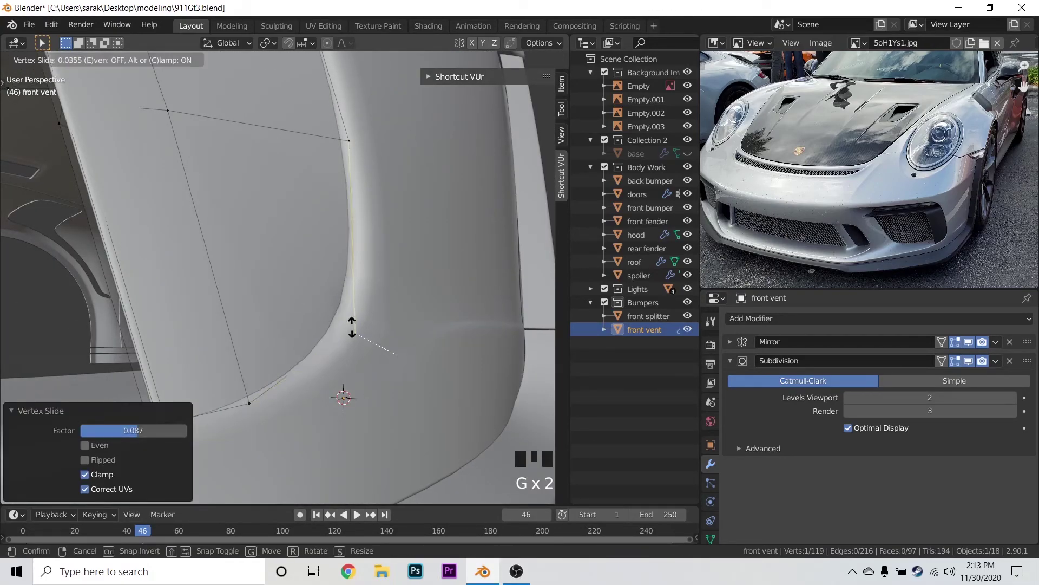
left_click(371, 309)
- Leave edit mode and deselect everything to inspect the vent's lower outer corner against the bumper
key("Tab")
scroll(372, 310, "down", 3)
key("a")
key("a")
middle_click_drag(372, 310, 296, 328)
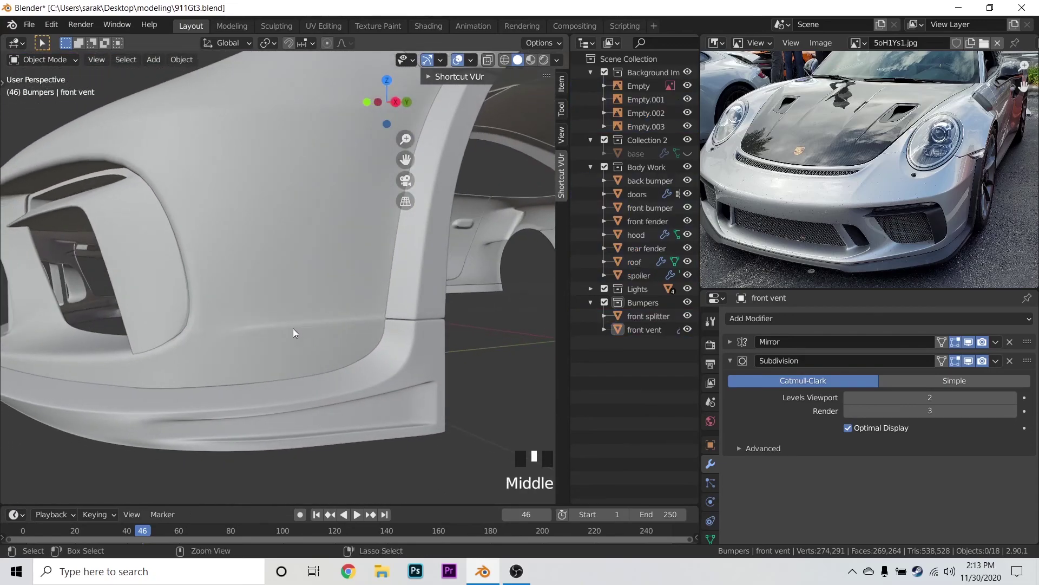
- Move the front vent's lower outer corner vertex freely by a small amount, then leave edit mode and deselect everything
key("Tab")
scroll(209, 320, "up", 3)
middle_click_drag(209, 320, 325, 318, "shift")
key("g")
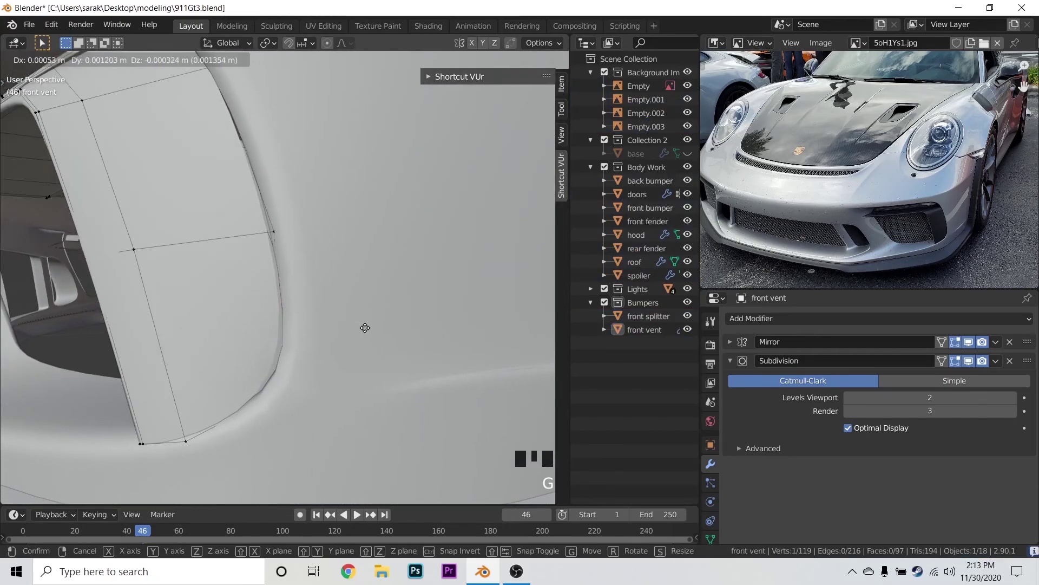
left_click(403, 323)
key("Tab")
key("a")
key("a")
key("a")
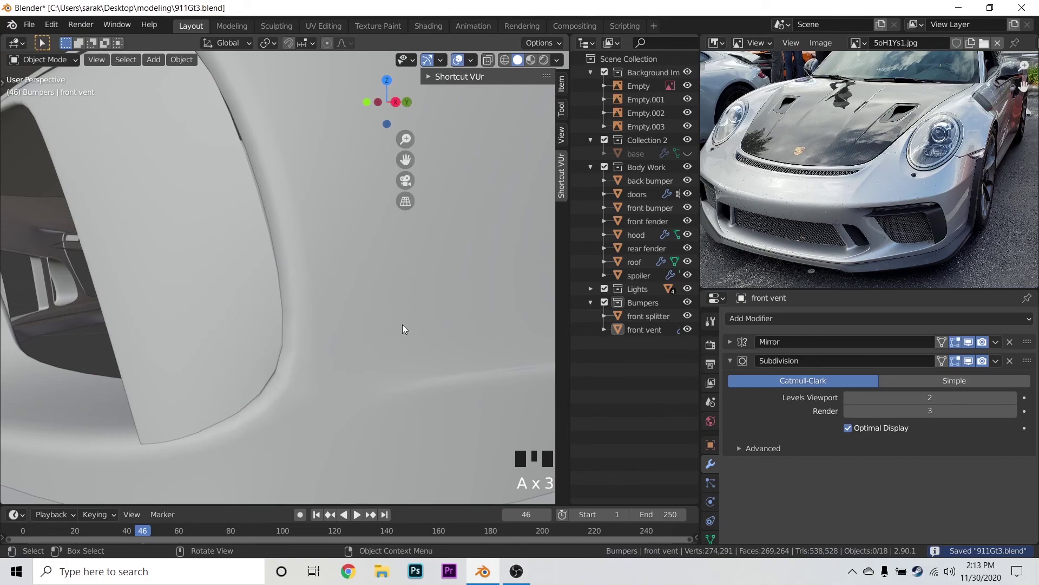
- Move the vertex midway along the front vent's outer edge slightly to fit the bumper opening
middle_click_drag(368, 304, 403, 369, "shift")
key("Tab")
key("z")
key("z")
left_click(338, 343)
key("z")
key("g")
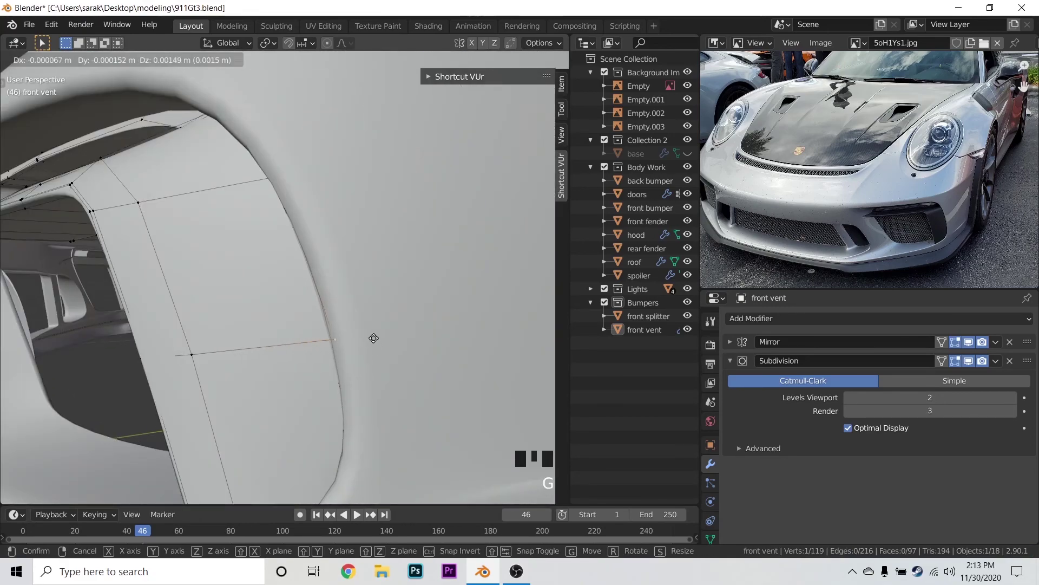
left_click(367, 281)
- Leave edit mode, deselect everything and save the file
middle_click_drag(367, 282, 449, 307, "shift")
key("Tab")
key("a")
key("a")
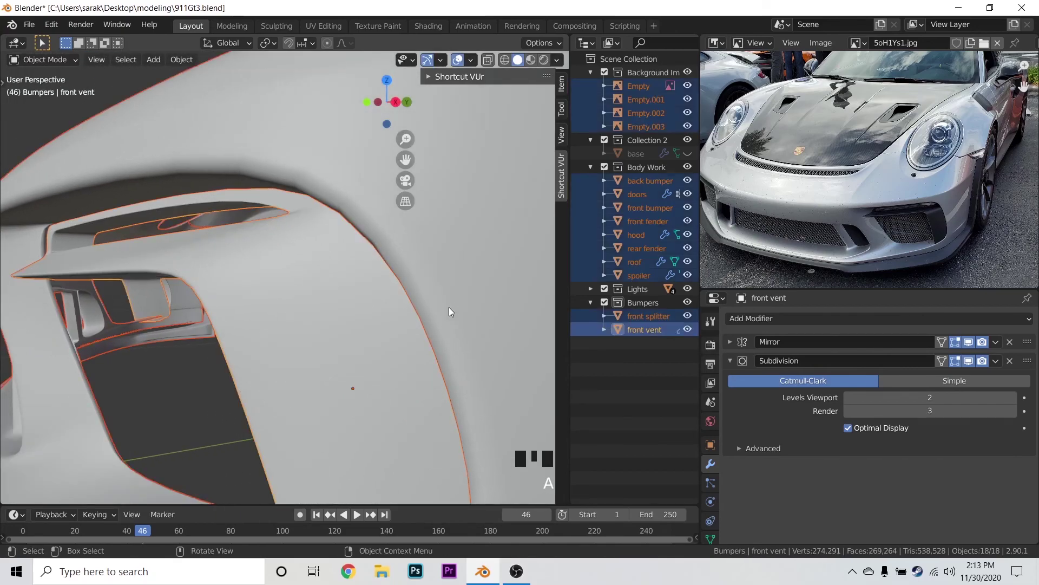
scroll(449, 307, "down", 5)
key("ctrl+s")
scroll(430, 311, "down", 6)
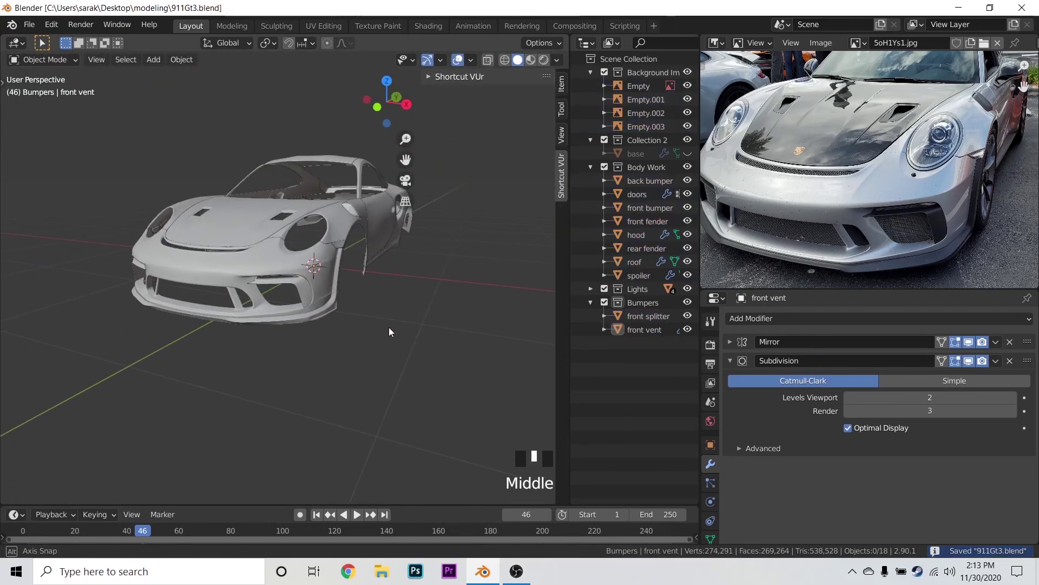